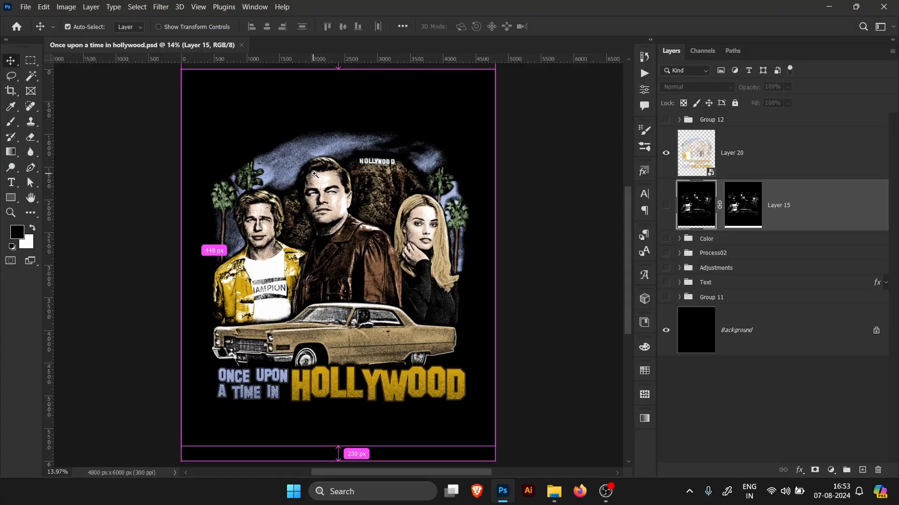
# Step: Zoom into the poster artwork to inspect its details, then fit the canvas back to the screen
pyautogui.moveTo(315, 174); pyautogui.dragTo(351, 184)
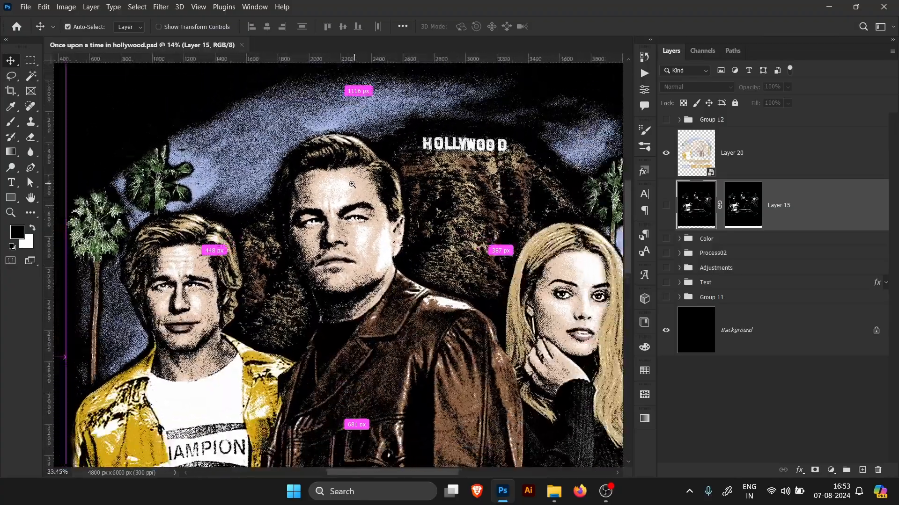
pyautogui.moveTo(150, 290); pyautogui.dragTo(182, 291)
pyautogui.moveTo(399, 242); pyautogui.dragTo(351, 241)
pyautogui.moveTo(440, 229); pyautogui.dragTo(318, 214)
pyautogui.moveTo(472, 224); pyautogui.dragTo(495, 224)
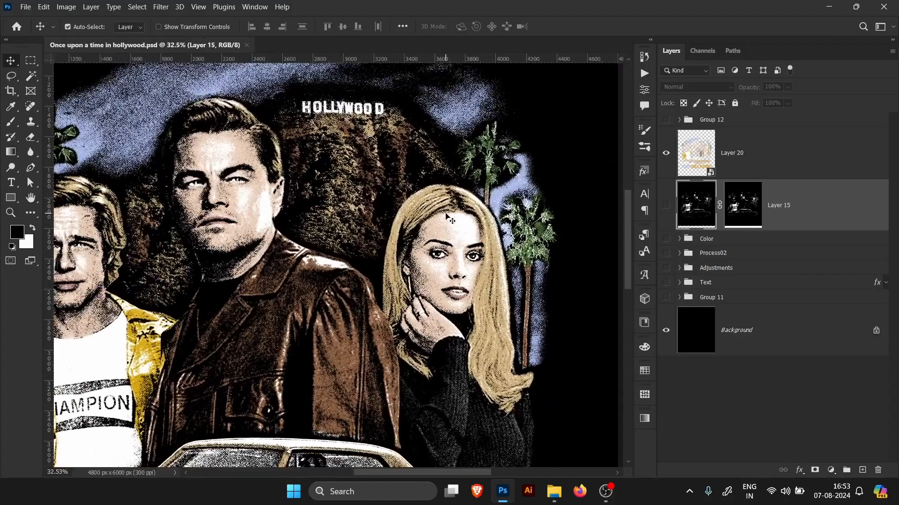
pyautogui.hotkey('ctrl', '0')
# Step: Open the exported poster images in the Youtube folder, browse through each design, and close the viewer
pyautogui.click(554, 493)
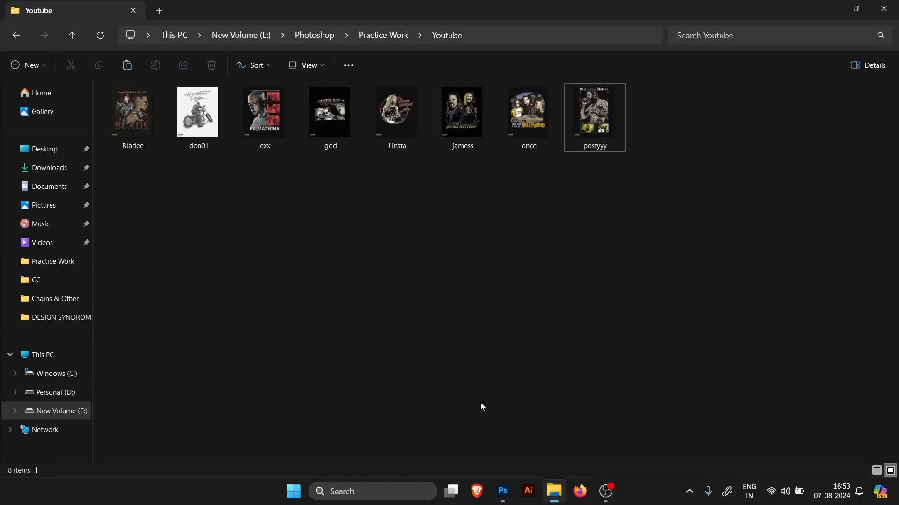
pyautogui.doubleClick(130, 127)
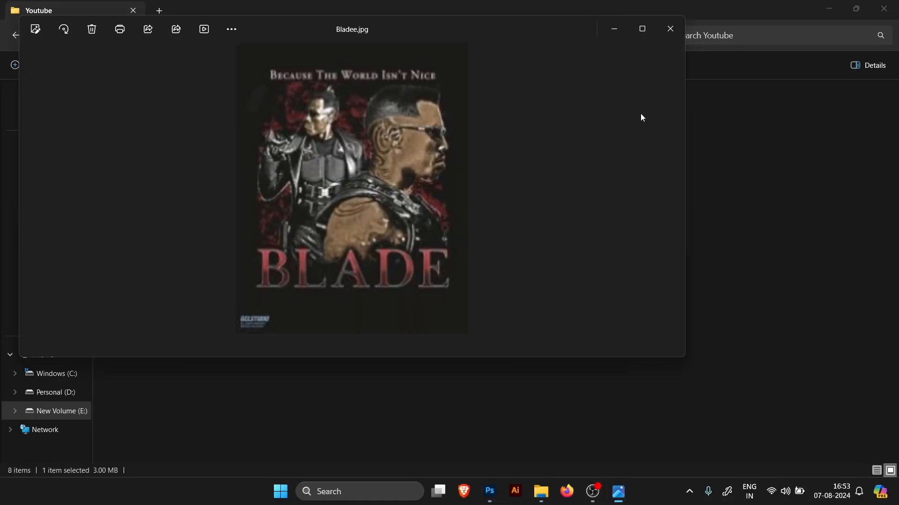
pyautogui.click(639, 29)
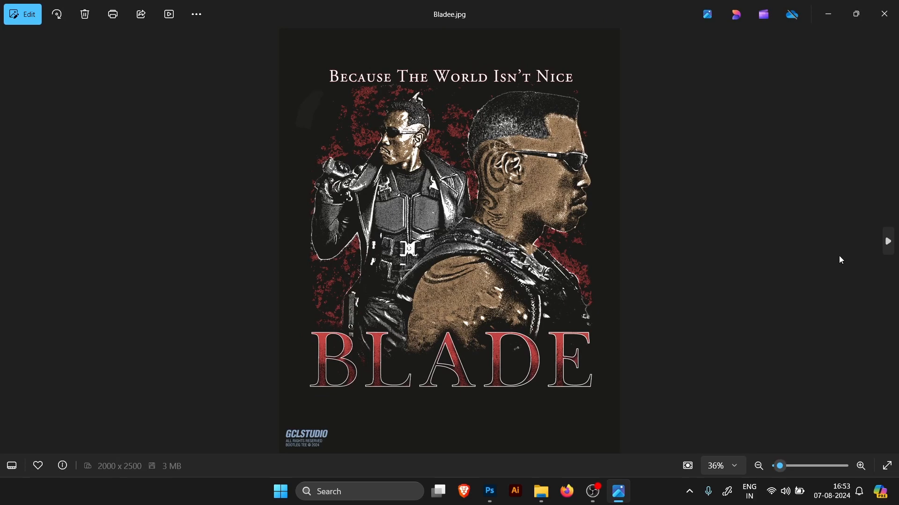
pyautogui.click(887, 242)
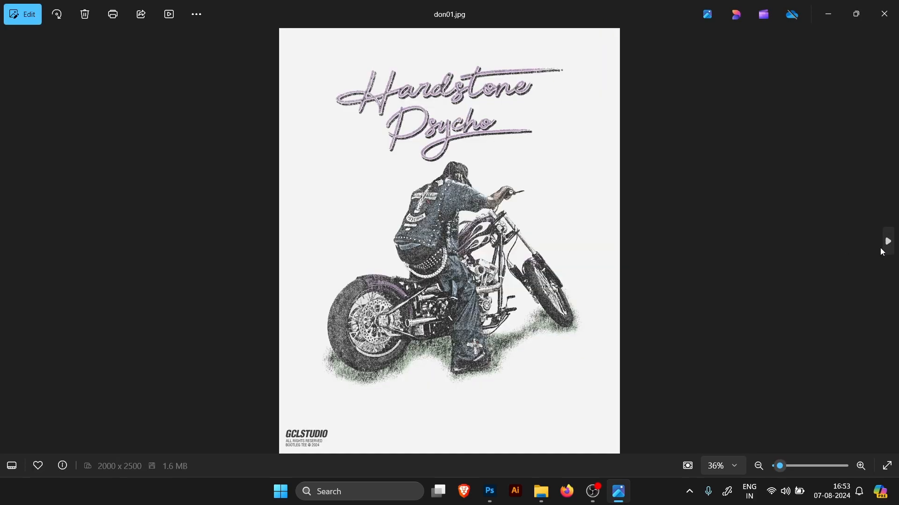
pyautogui.click(887, 242)
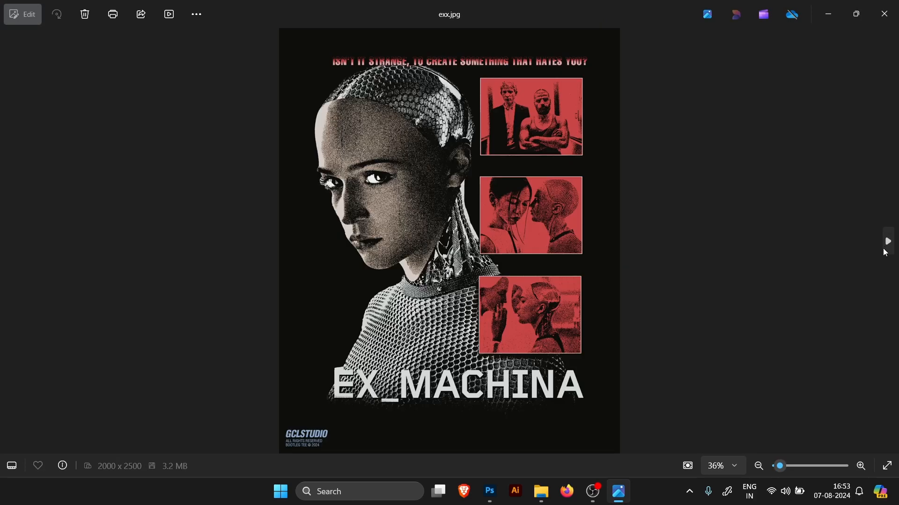
pyautogui.click(889, 242)
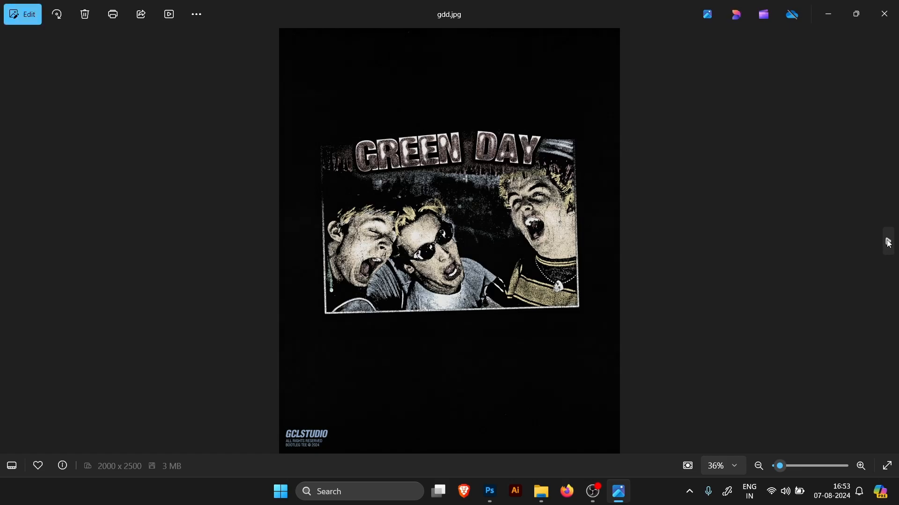
pyautogui.click(888, 241)
pyautogui.click(886, 243)
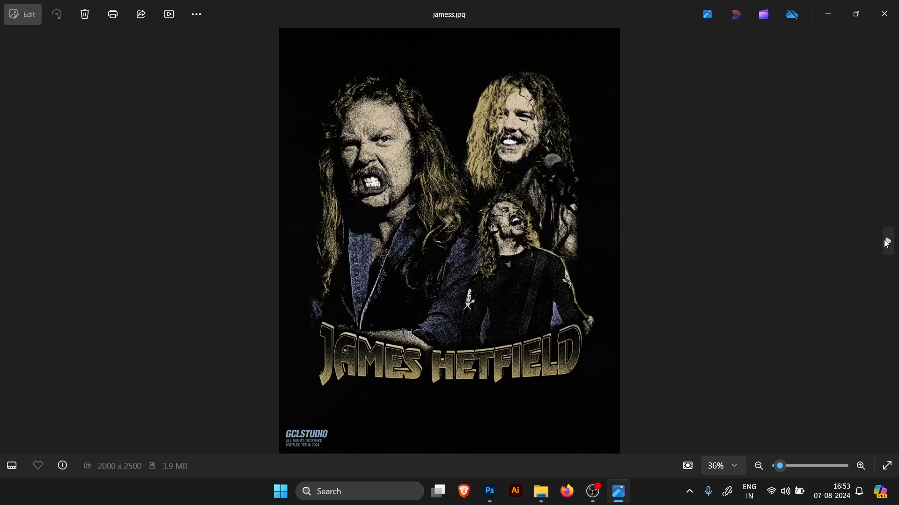
pyautogui.click(884, 242)
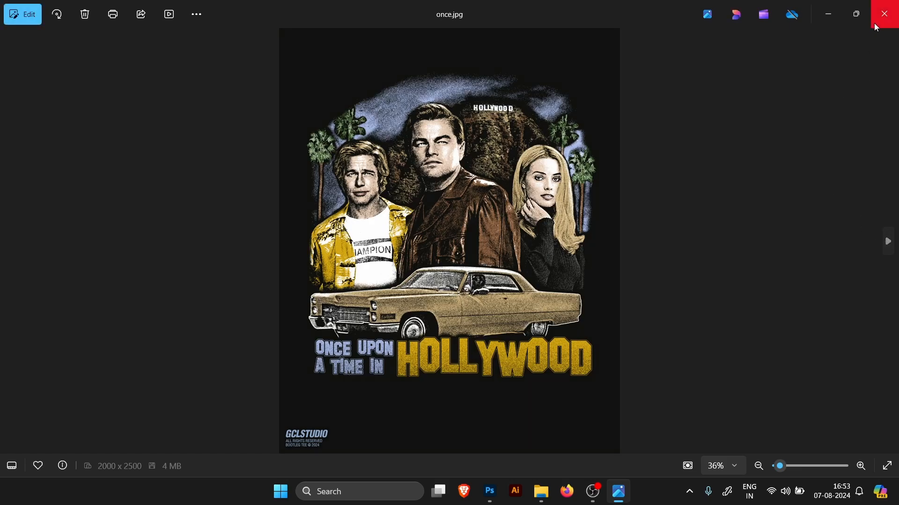
pyautogui.click(876, 27)
pyautogui.click(885, 7)
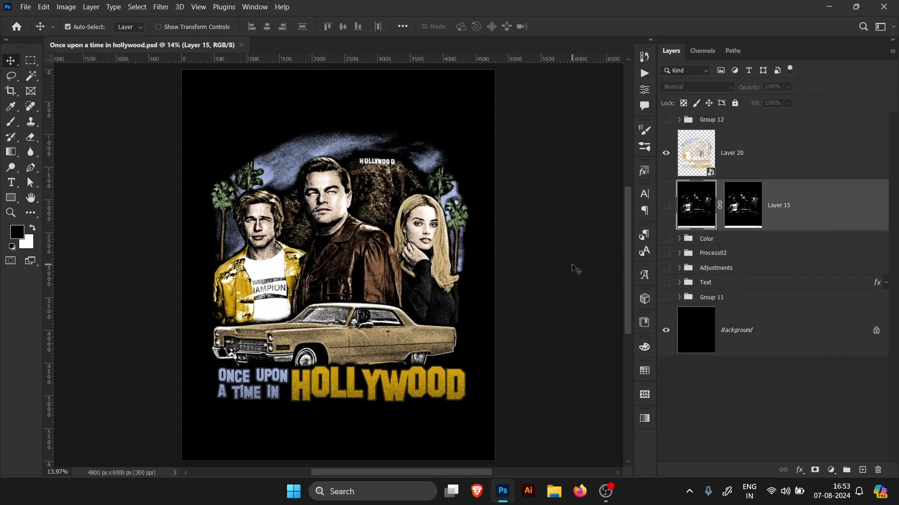
# Step: Hide Layer 20 and the other groups so only Group 11's original artwork shows, and select Group 11
pyautogui.click(666, 161)
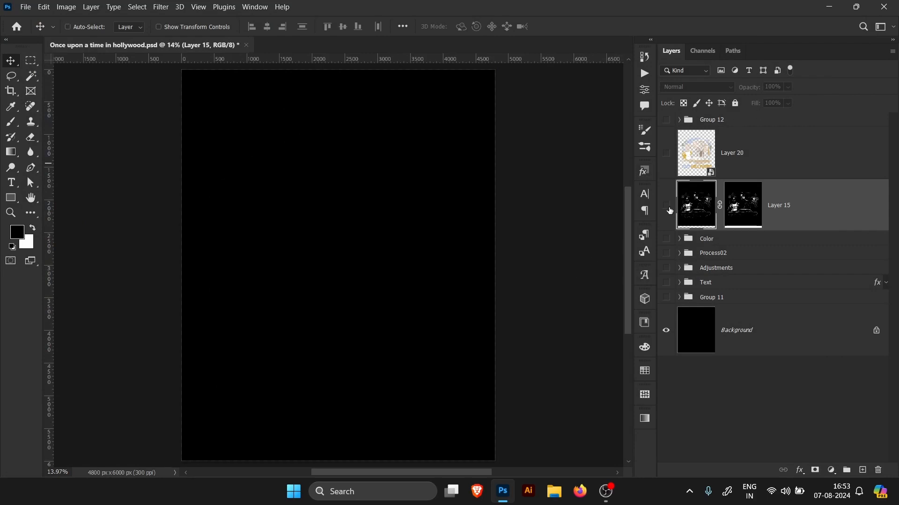
pyautogui.click(666, 297)
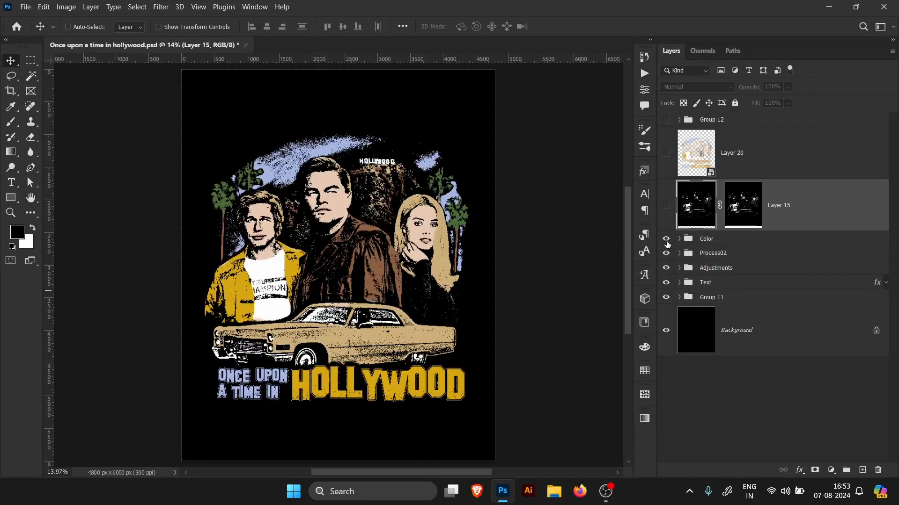
pyautogui.click(666, 239)
pyautogui.click(747, 299)
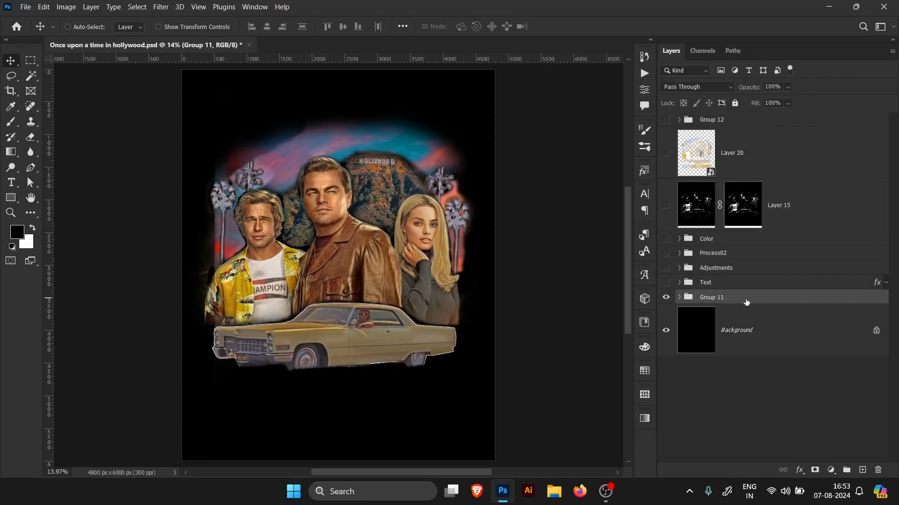
# Step: Expand Group 11 and inspect the Car subgroup and its contents
pyautogui.click(679, 297)
pyautogui.scroll(-2, 893, 280)
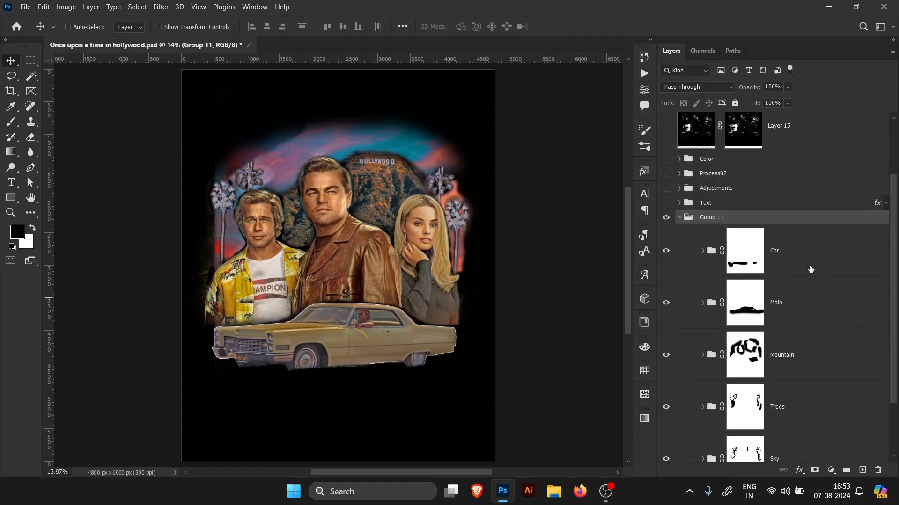
pyautogui.click(750, 268)
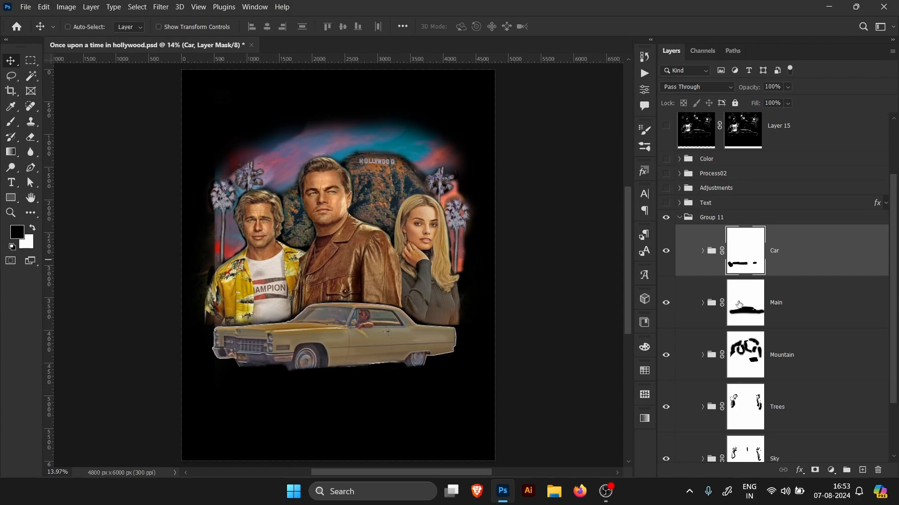
pyautogui.click(665, 252)
pyautogui.click(665, 251)
pyautogui.click(821, 255)
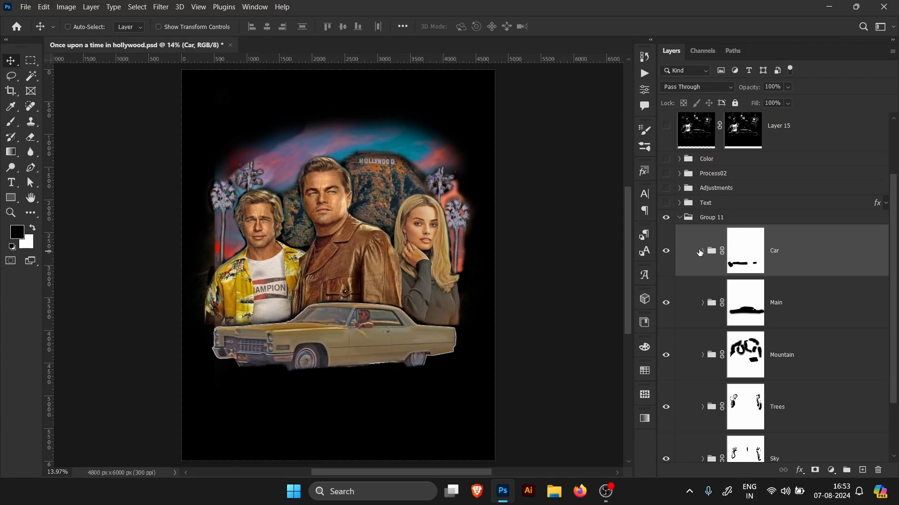
pyautogui.click(703, 251)
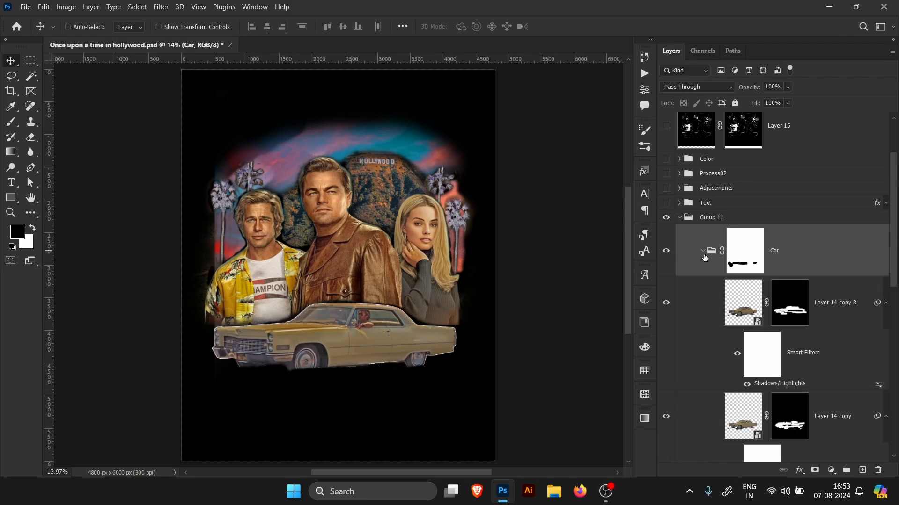
pyautogui.click(702, 251)
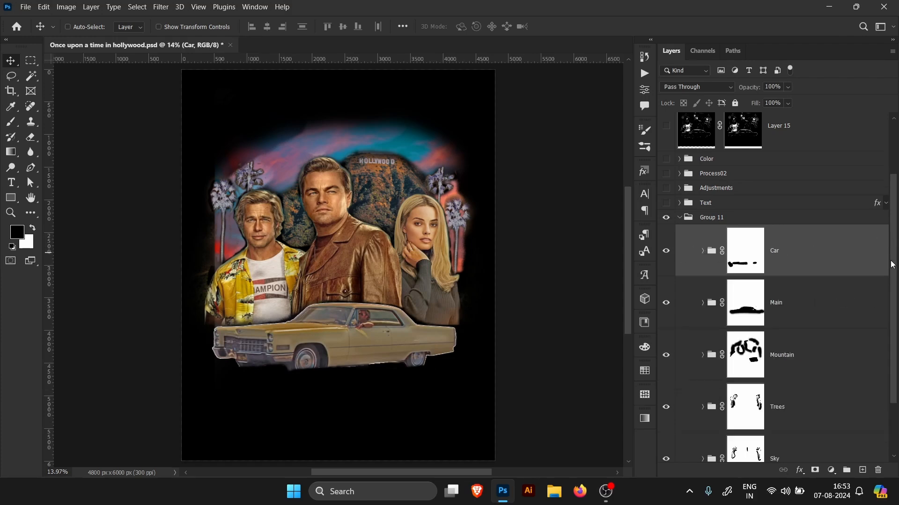
pyautogui.moveTo(892, 264); pyautogui.dragTo(893, 282)
# Step: Hide every subgroup in Group 11 except Main
pyautogui.moveTo(666, 229); pyautogui.dragTo(666, 344)
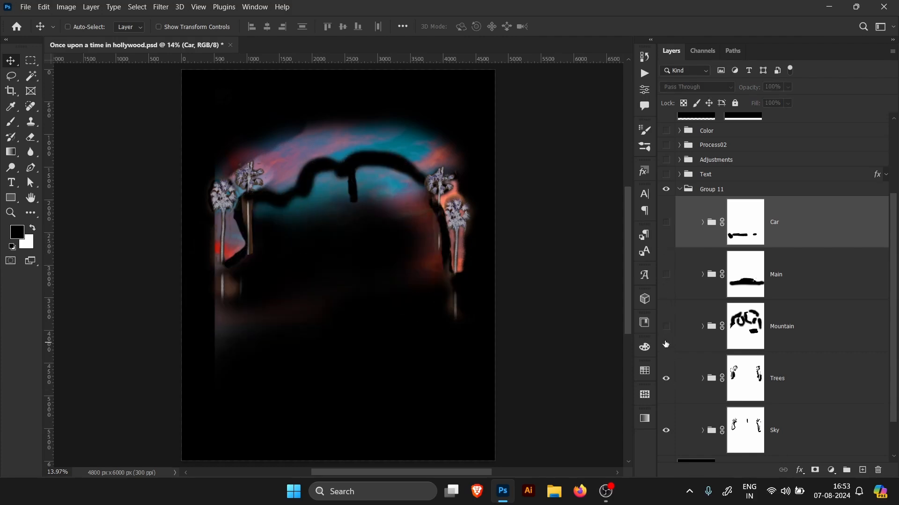
pyautogui.click(666, 275)
pyautogui.click(666, 379)
pyautogui.click(666, 430)
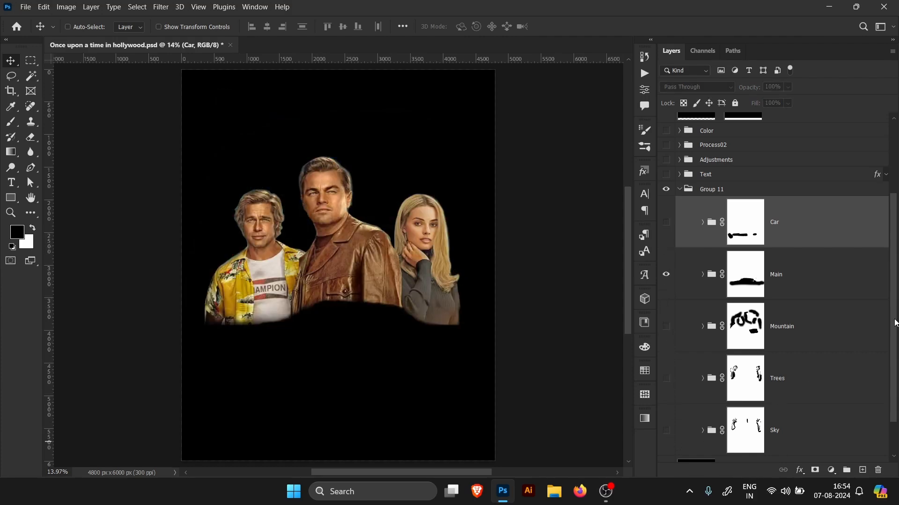
pyautogui.moveTo(895, 323); pyautogui.dragTo(897, 365)
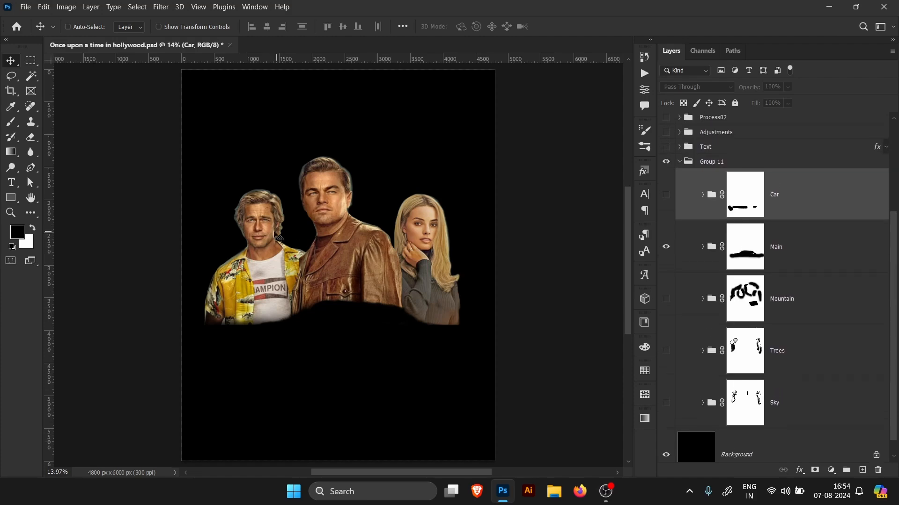
# Step: Disable the Main group's layer mask, then enable it again
pyautogui.moveTo(332, 203)
pyautogui.mouseDown()
pyautogui.moveTo(367, 205)
pyautogui.moveTo(349, 206)
pyautogui.mouseUp()
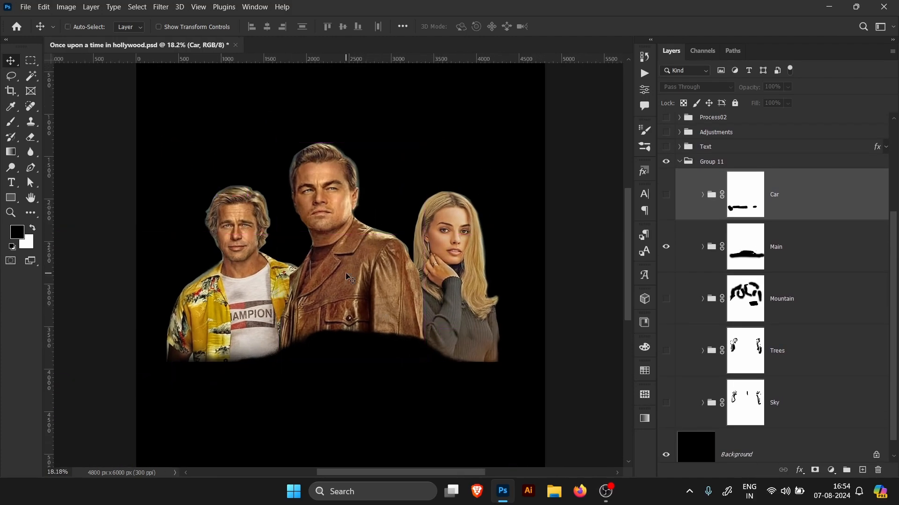
pyautogui.moveTo(348, 164)
pyautogui.mouseDown()
pyautogui.moveTo(362, 164)
pyautogui.moveTo(355, 163)
pyautogui.mouseUp()
pyautogui.moveTo(437, 270); pyautogui.dragTo(450, 262)
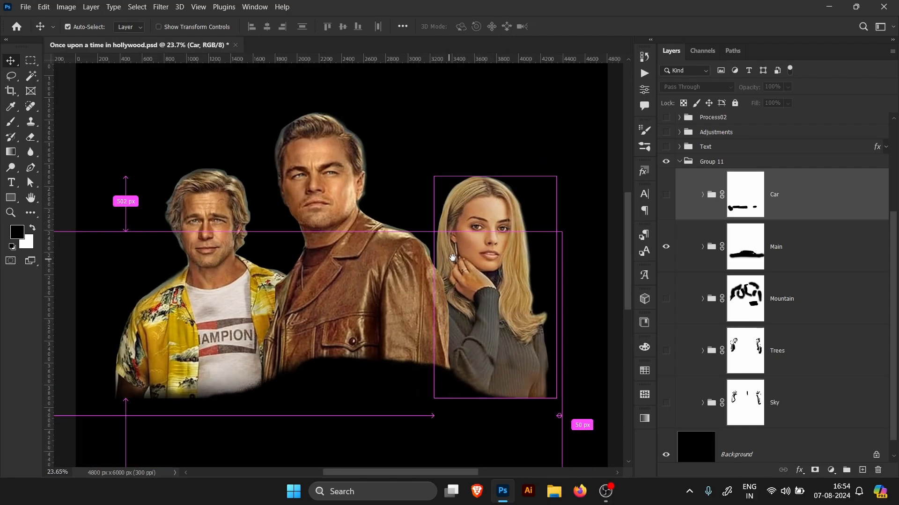
pyautogui.click(759, 213)
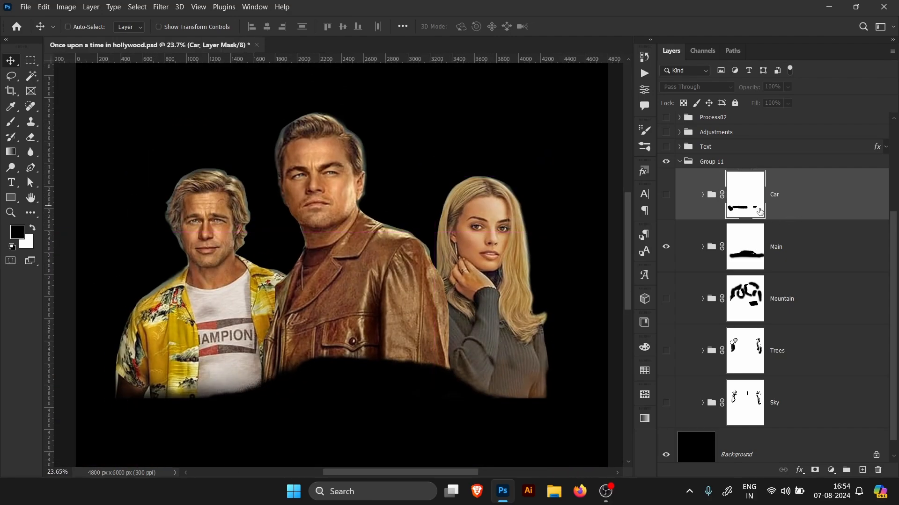
pyautogui.rightClick(751, 256)
pyautogui.click(772, 259)
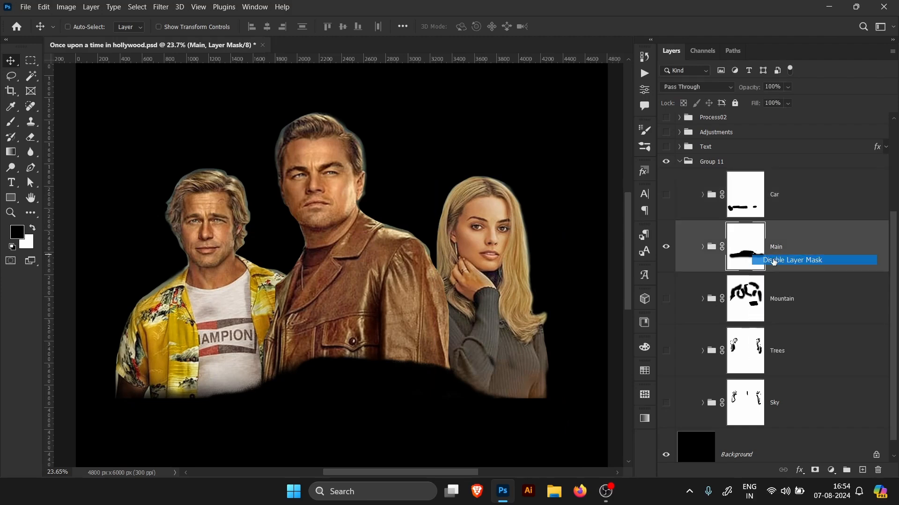
pyautogui.rightClick(747, 257)
pyautogui.click(781, 261)
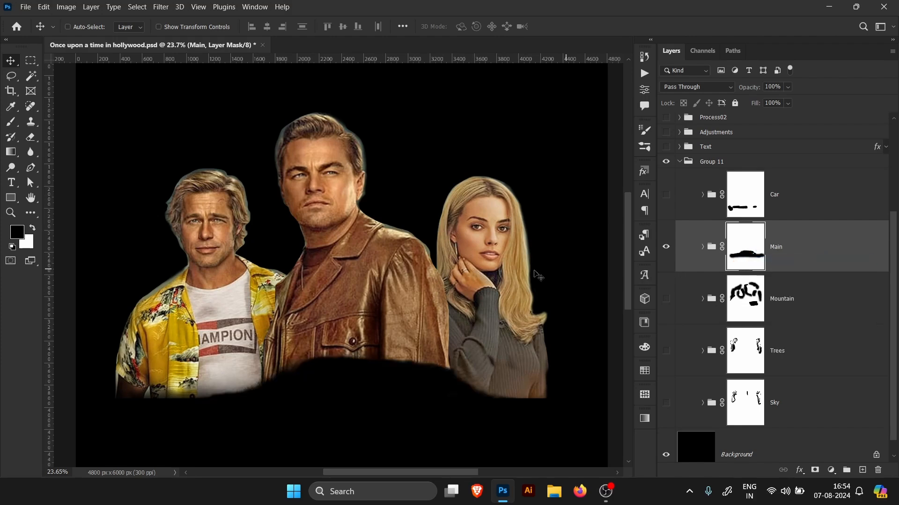
# Step: Pick the Brush tool, expand Main and its Group 8, and select Layer 5 copy
pyautogui.click(18, 123)
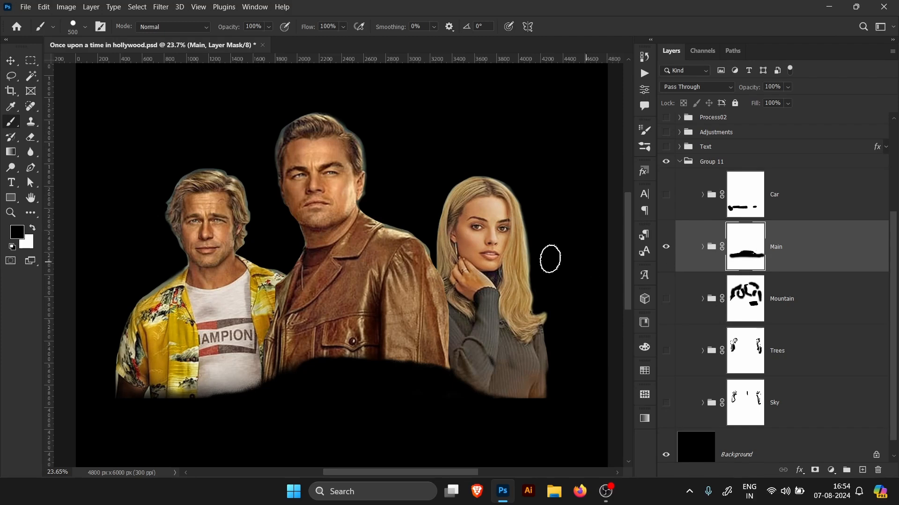
pyautogui.click(701, 248)
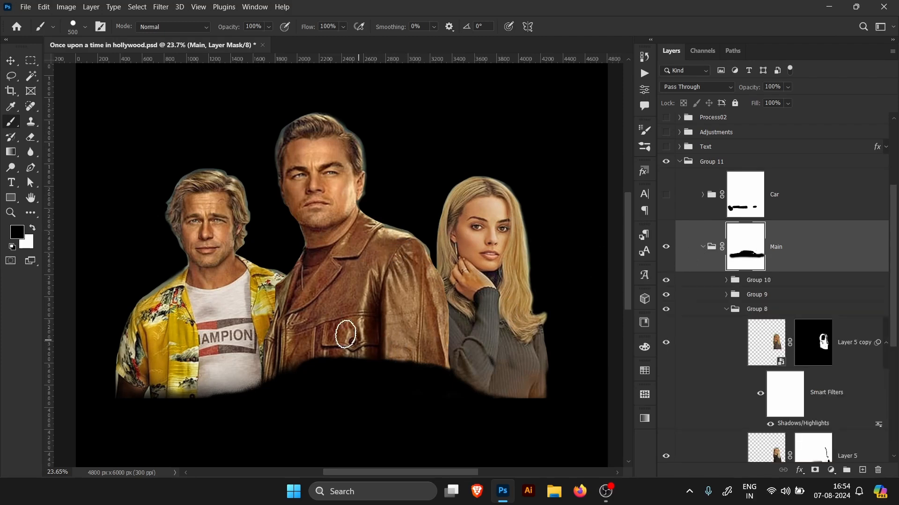
pyautogui.scroll(-3, 888, 253)
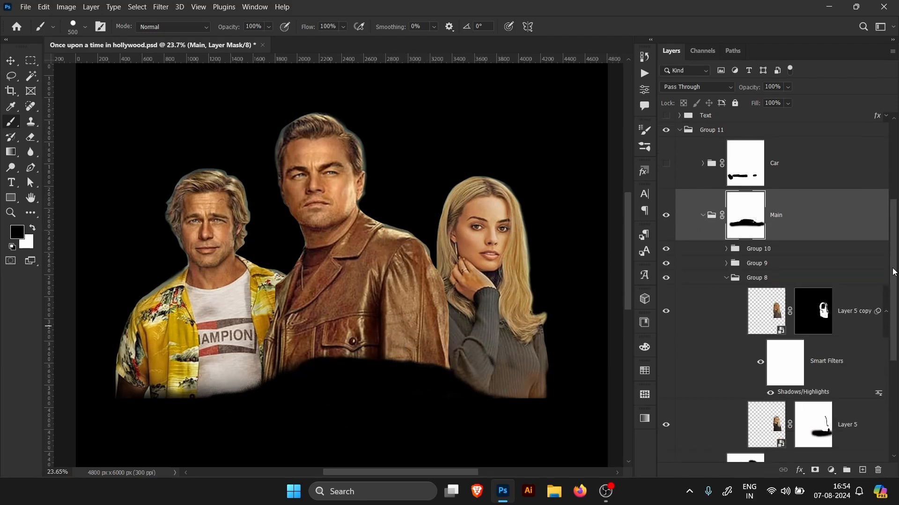
pyautogui.click(726, 229)
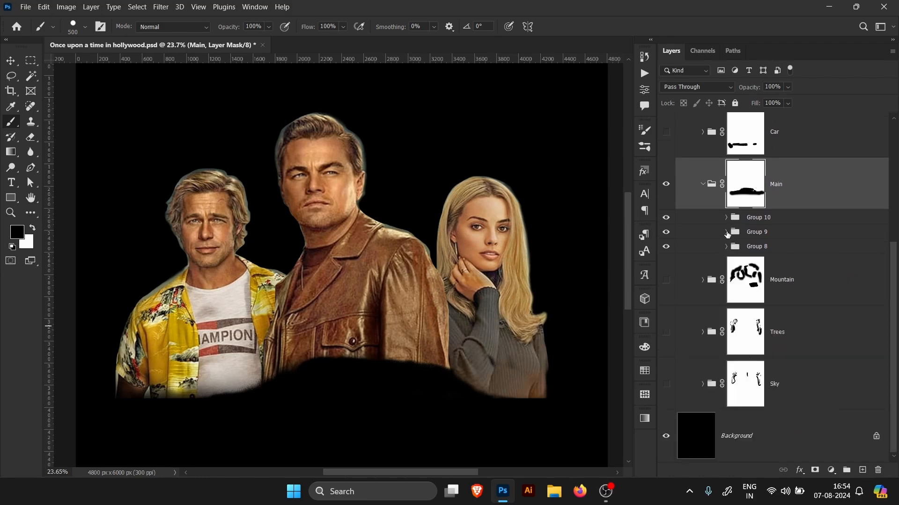
pyautogui.click(726, 247)
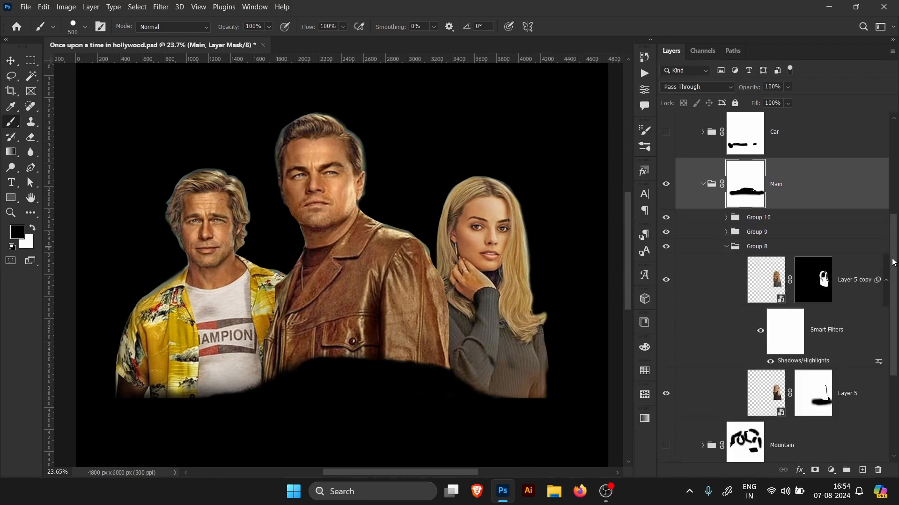
pyautogui.scroll(-2, 893, 262)
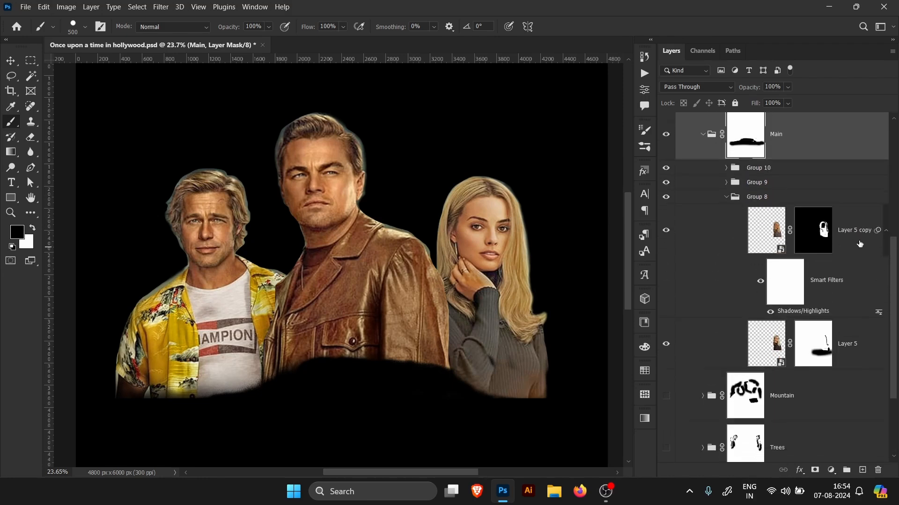
pyautogui.click(683, 238)
pyautogui.scroll(3, 484, 243)
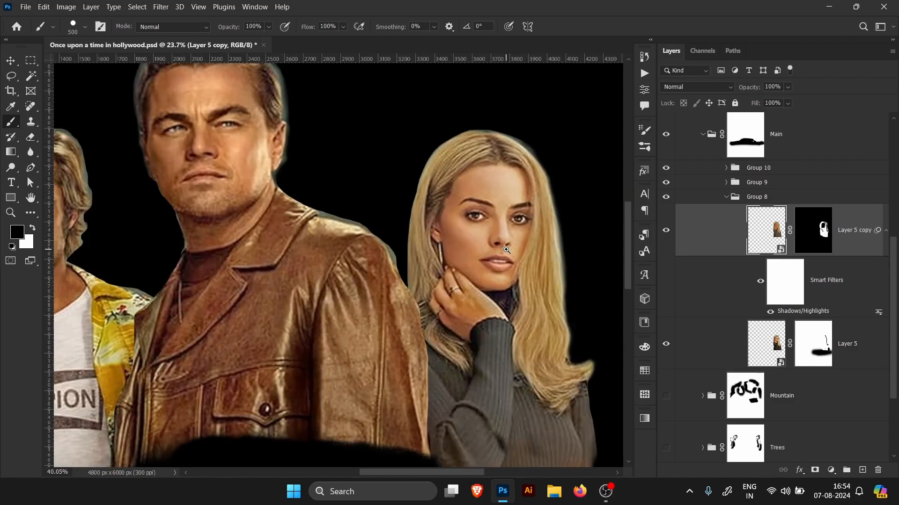
pyautogui.moveTo(514, 261); pyautogui.dragTo(440, 254)
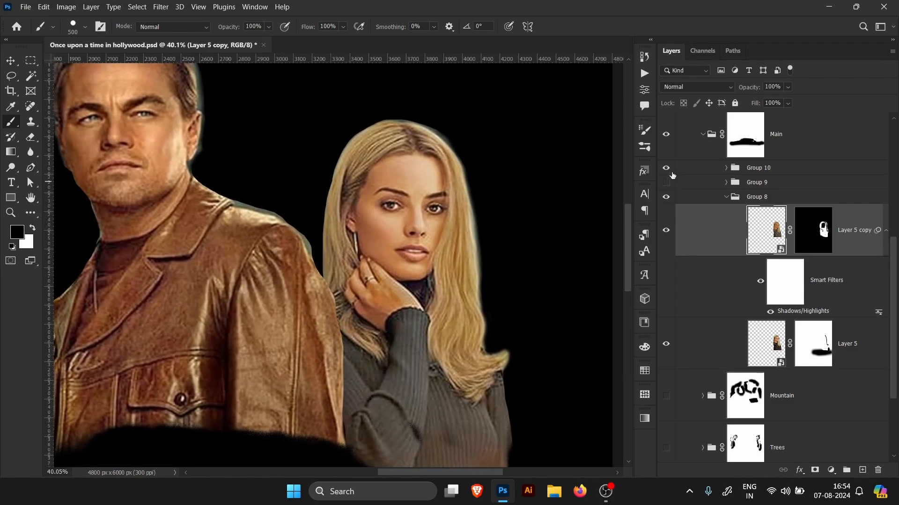
# Step: Hide Groups 10 and 9, then toggle Layer 5 copy's visibility to compare it against Layer 5
pyautogui.moveTo(666, 182); pyautogui.dragTo(666, 168)
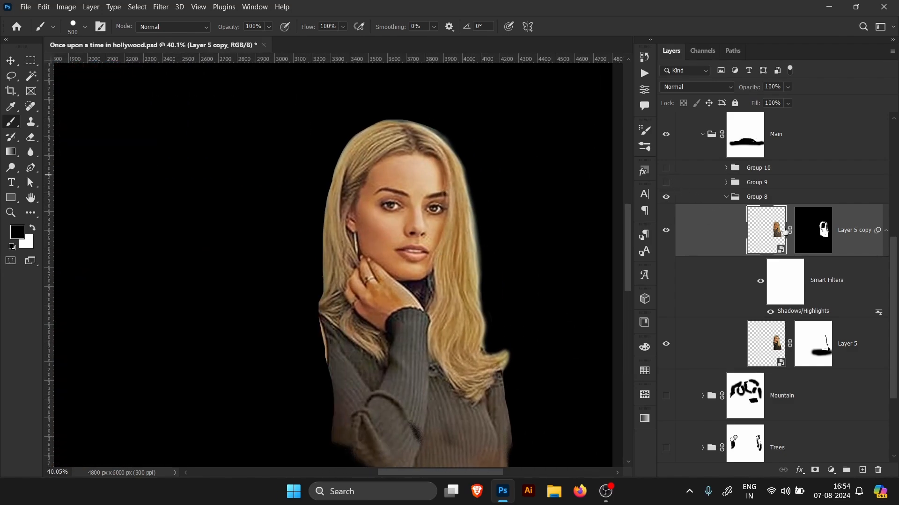
pyautogui.click(666, 239)
pyautogui.click(849, 352)
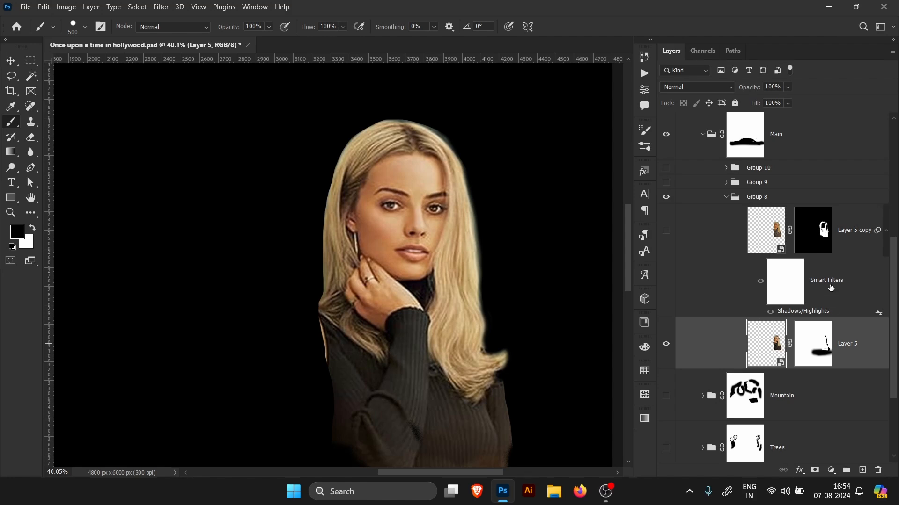
pyautogui.click(856, 239)
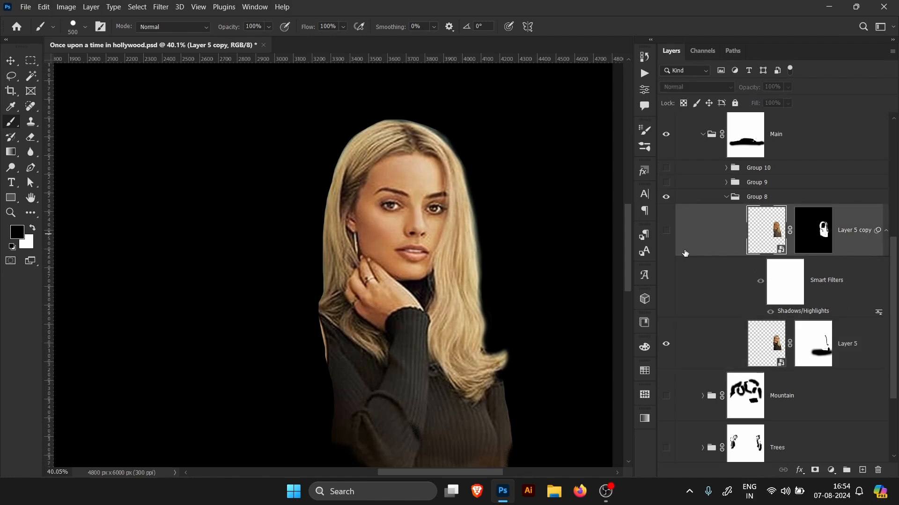
pyautogui.click(666, 230)
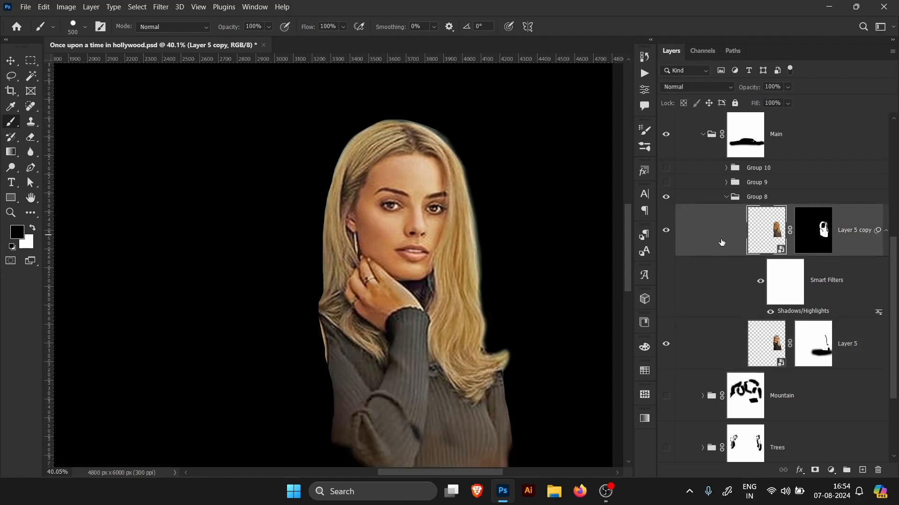
# Step: Temporarily disable Layer 5 copy's layer mask while reviewing its Shadows/Highlights smart filter settings, then re-enable the mask
pyautogui.rightClick(821, 243)
pyautogui.click(826, 249)
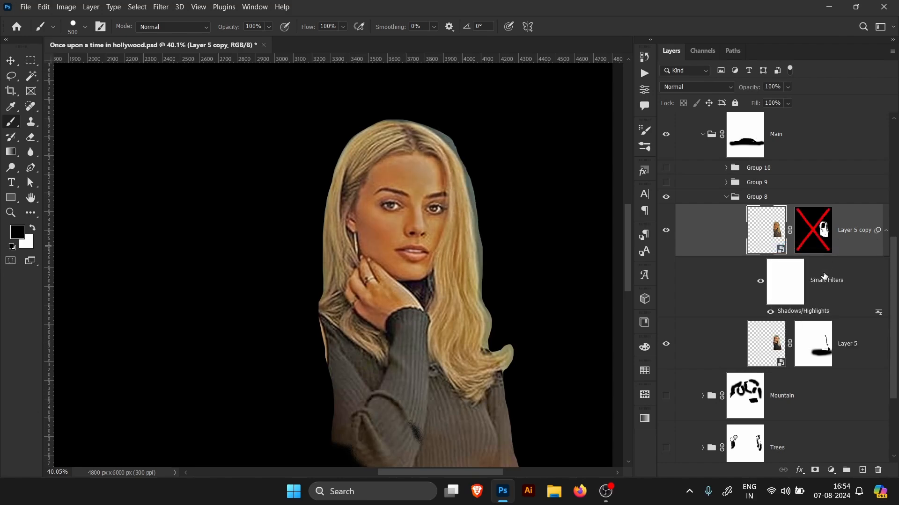
pyautogui.doubleClick(805, 312)
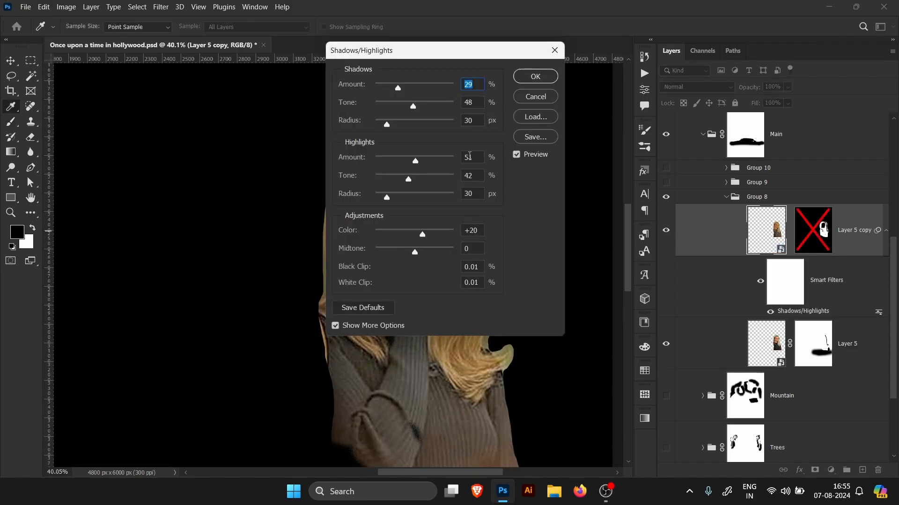
pyautogui.moveTo(431, 54); pyautogui.dragTo(621, 171)
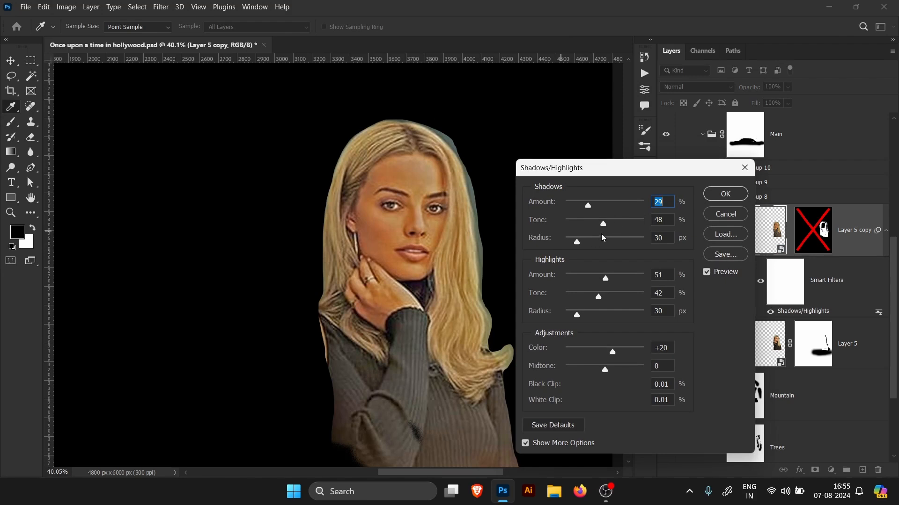
pyautogui.click(725, 215)
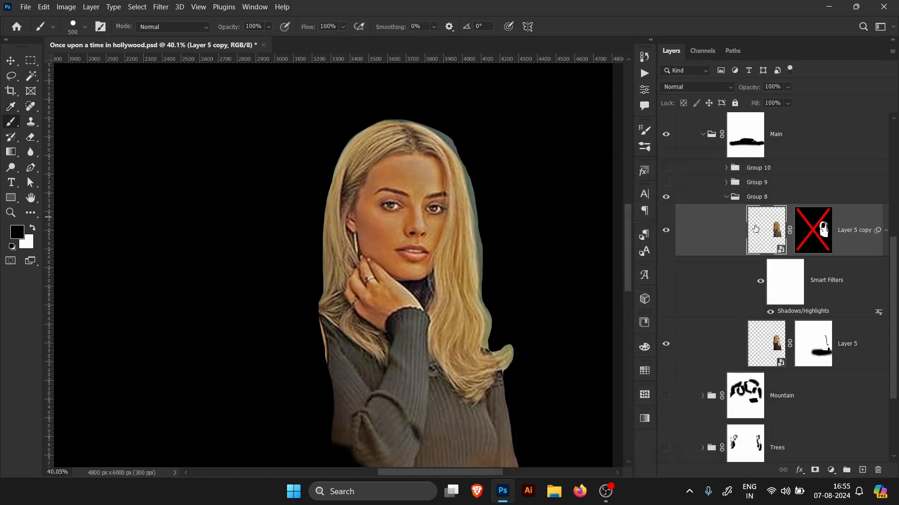
pyautogui.rightClick(811, 241)
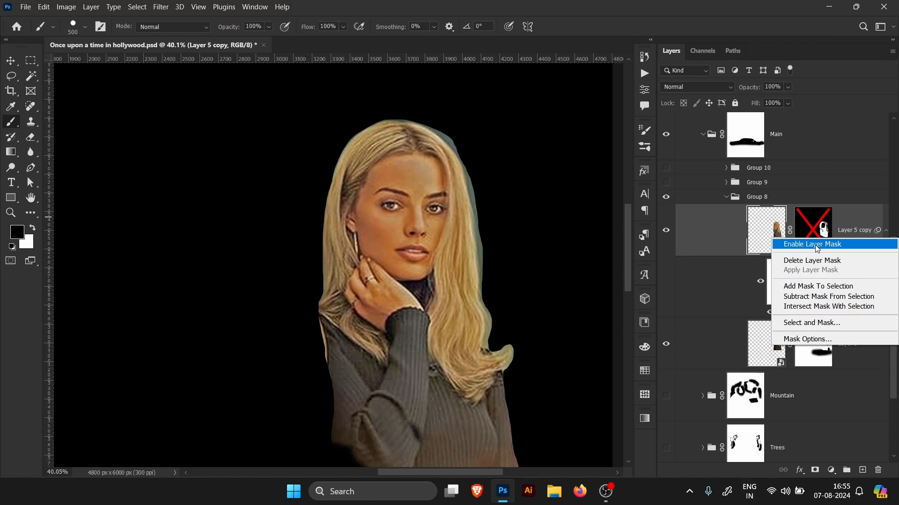
pyautogui.click(816, 244)
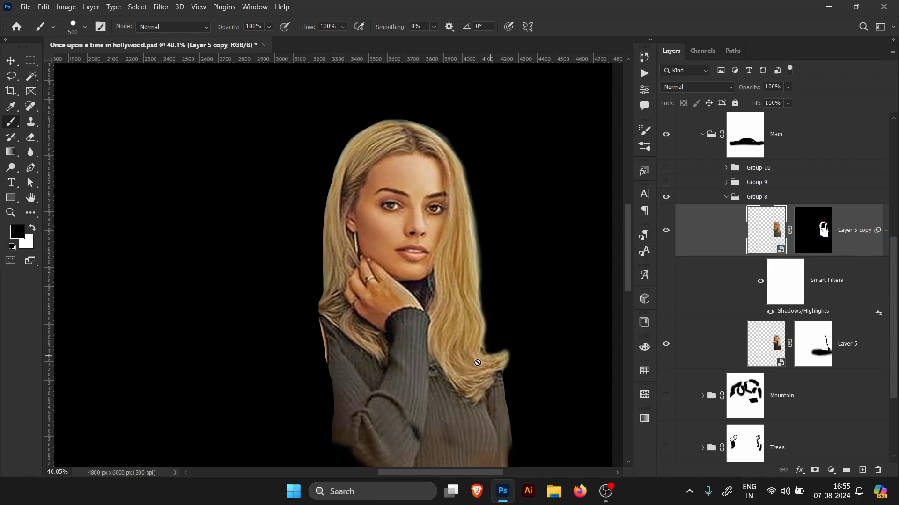
# Step: Toggle Layer 5 copy on and off to compare its effect, then collapse Group 8
pyautogui.click(667, 231)
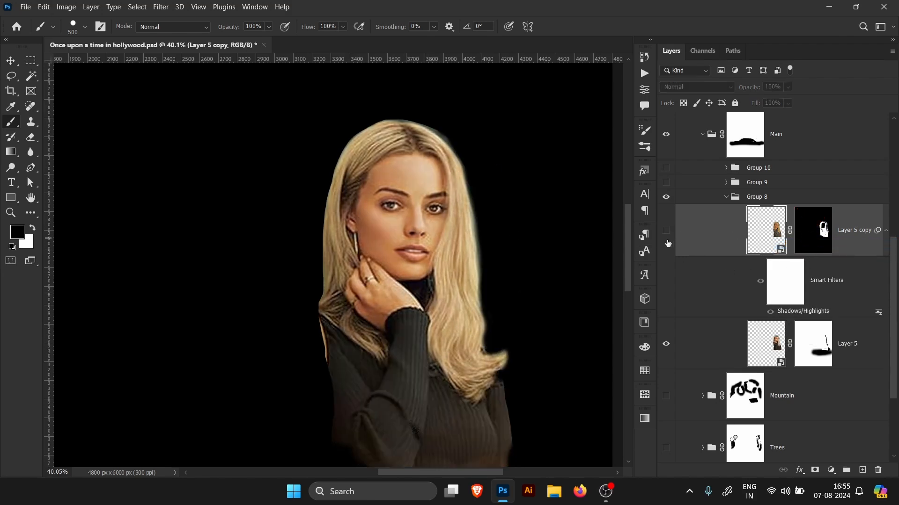
pyautogui.click(671, 244)
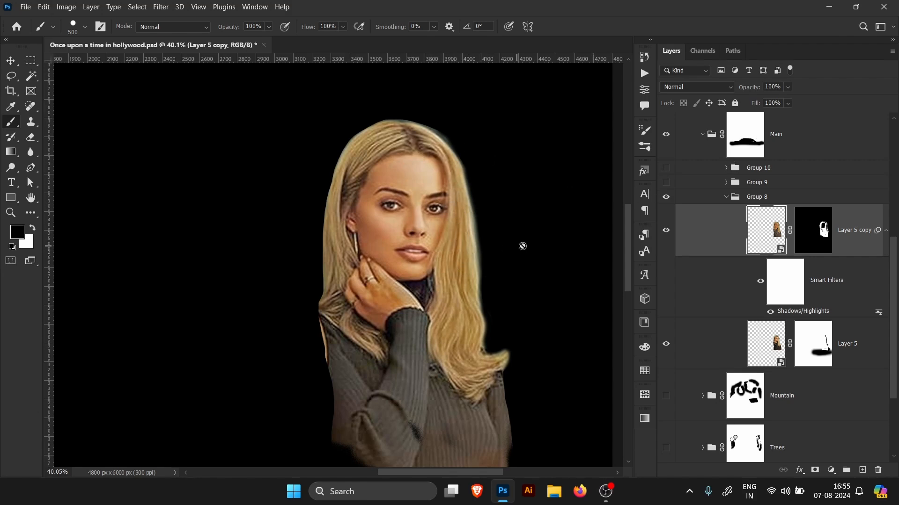
pyautogui.click(665, 243)
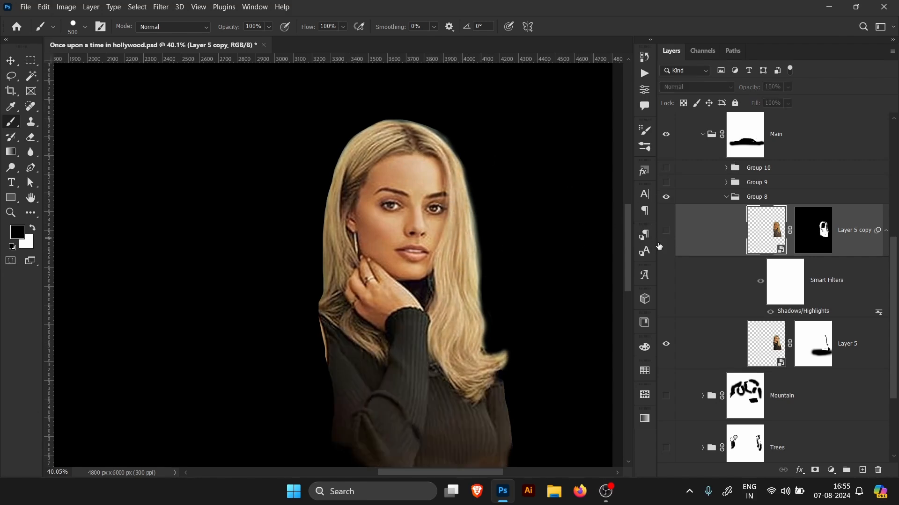
pyautogui.click(666, 230)
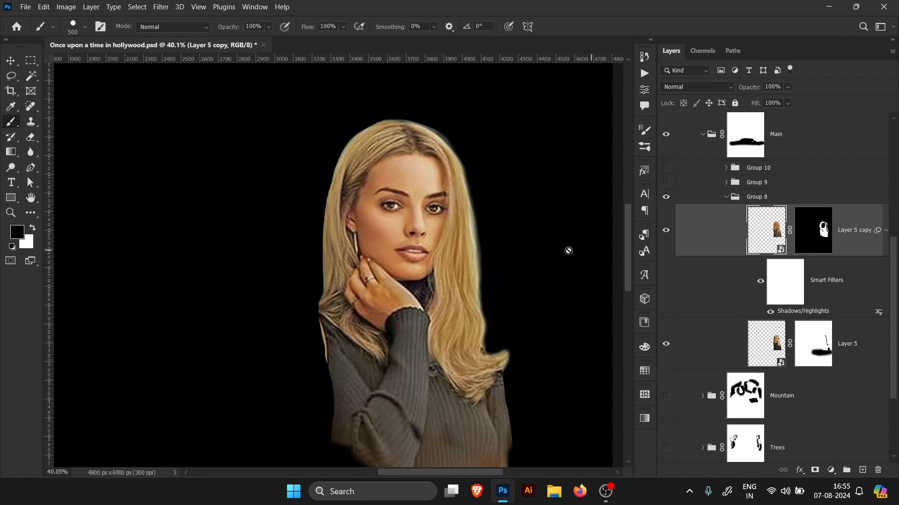
pyautogui.click(725, 197)
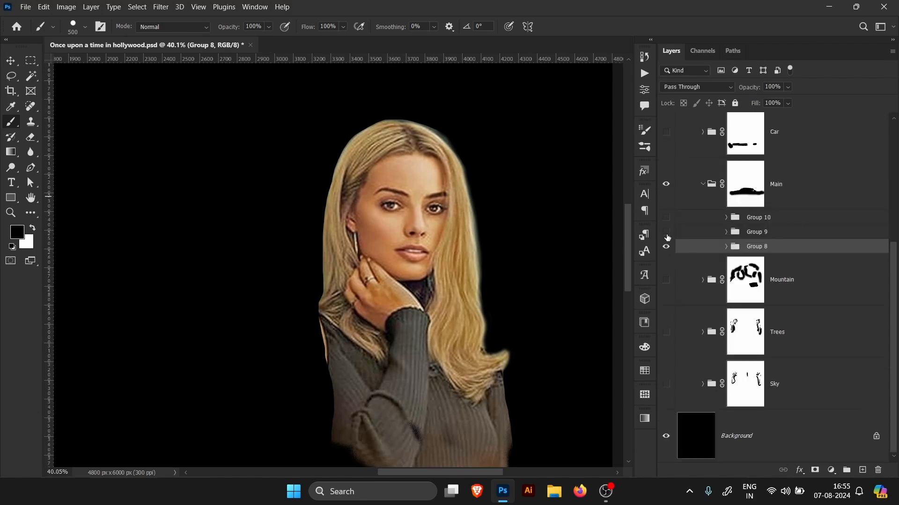
# Step: Show Group 9 and expand it to reveal Layer 3 copy and Layer 3
pyautogui.click(666, 232)
pyautogui.scroll(-3, 497, 226)
pyautogui.scroll(2, 198, 243)
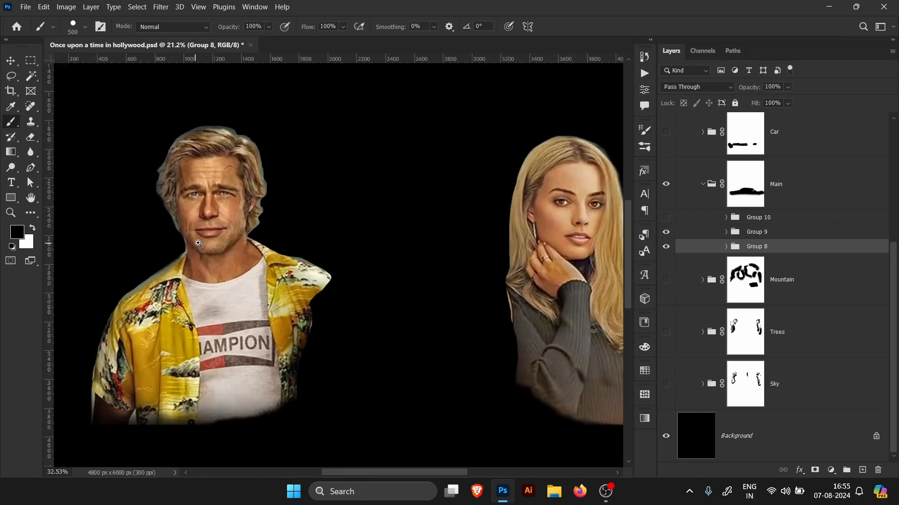
pyautogui.scroll(3, 199, 244)
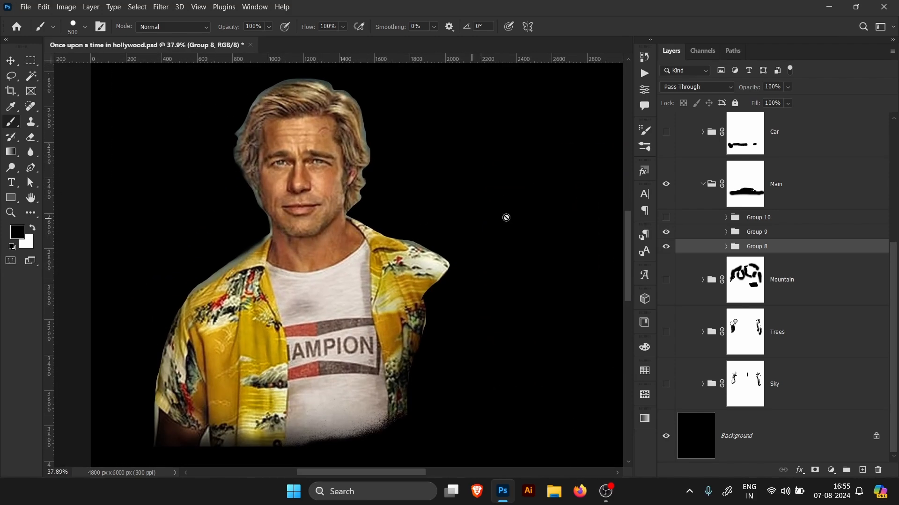
pyautogui.click(726, 232)
pyautogui.scroll(-3, 894, 228)
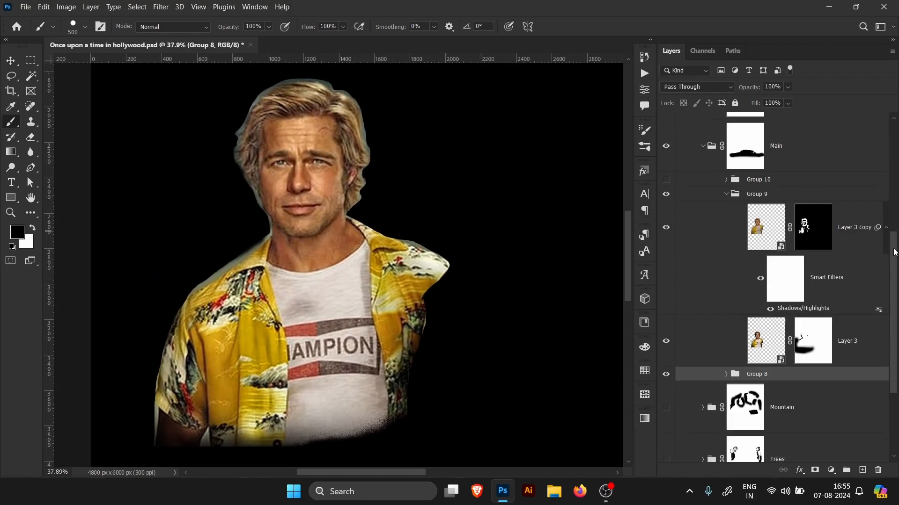
# Step: Toggle Layer 3 copy to compare, switch to the Move tool, and review its Shadows/Highlights smart filter settings
pyautogui.click(665, 208)
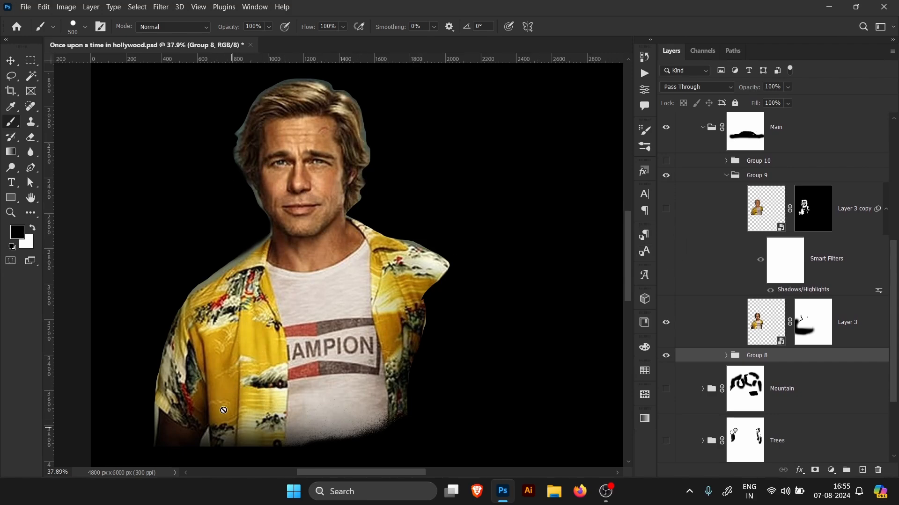
pyautogui.press('v')
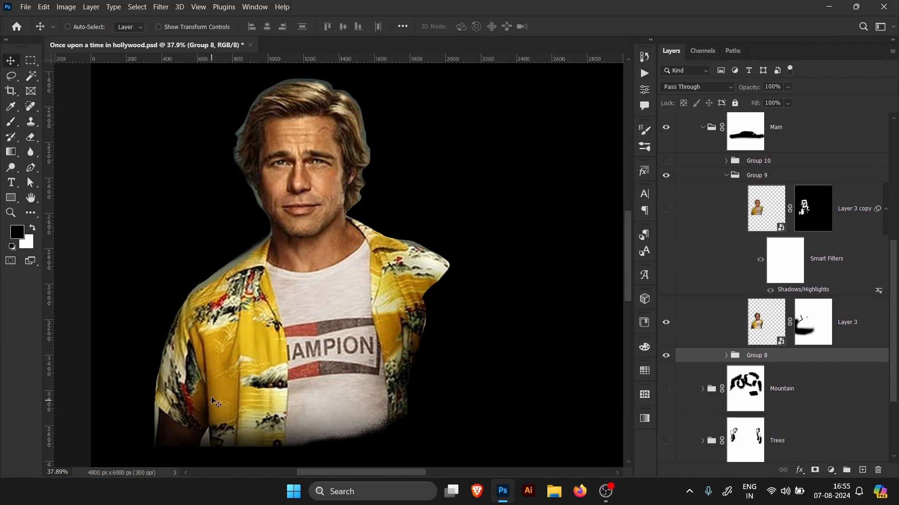
pyautogui.click(665, 208)
pyautogui.click(823, 226)
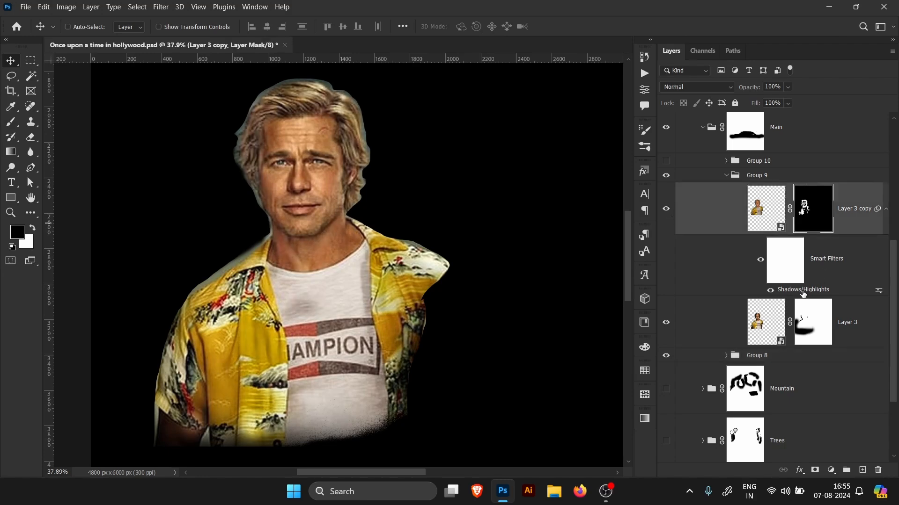
pyautogui.doubleClick(803, 290)
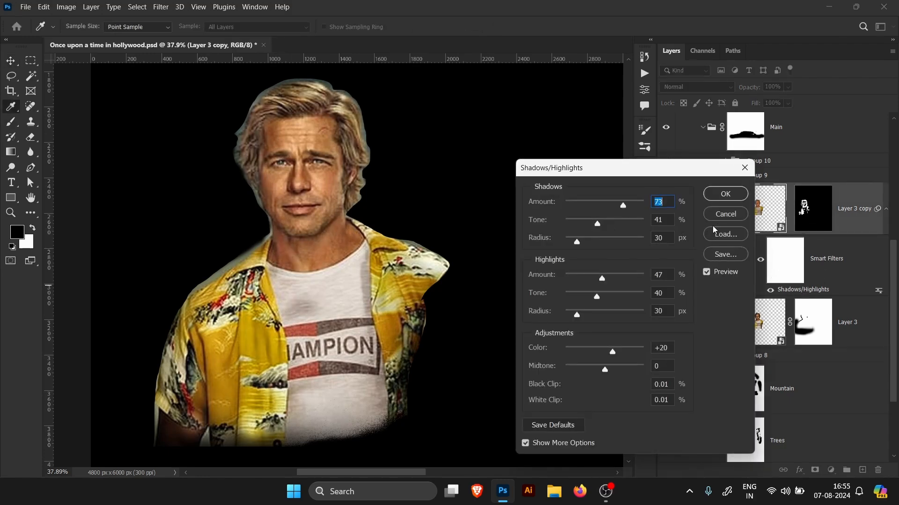
pyautogui.click(723, 218)
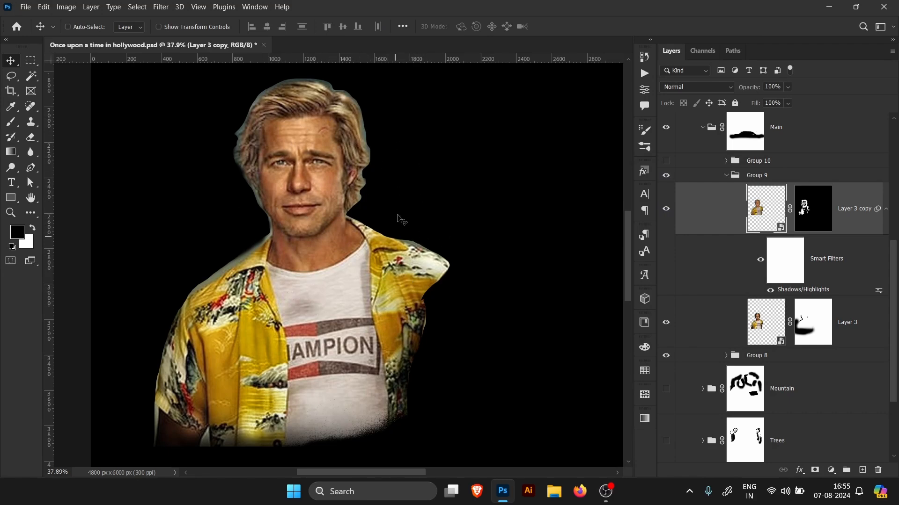
# Step: Collapse Group 9 and show Group 10 so all three characters appear together
pyautogui.click(726, 176)
pyautogui.click(666, 218)
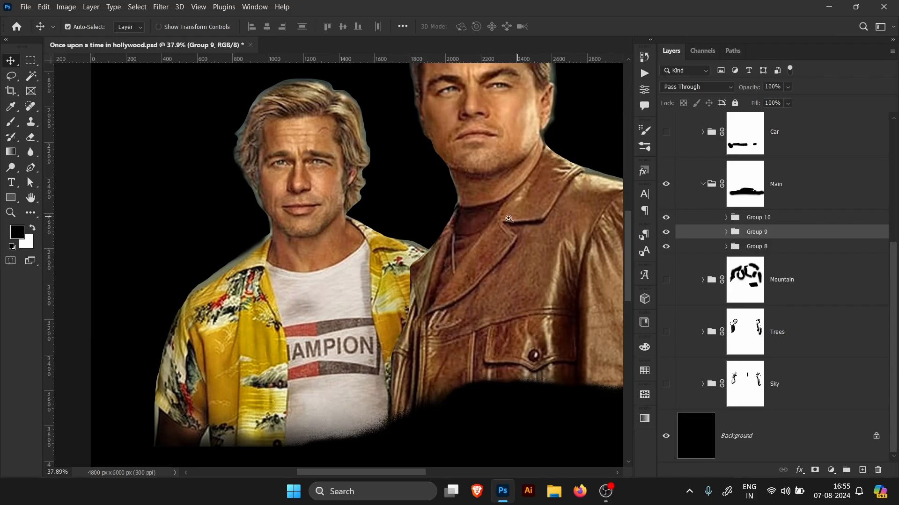
pyautogui.scroll(-3, 461, 216)
pyautogui.moveTo(454, 203); pyautogui.dragTo(487, 209)
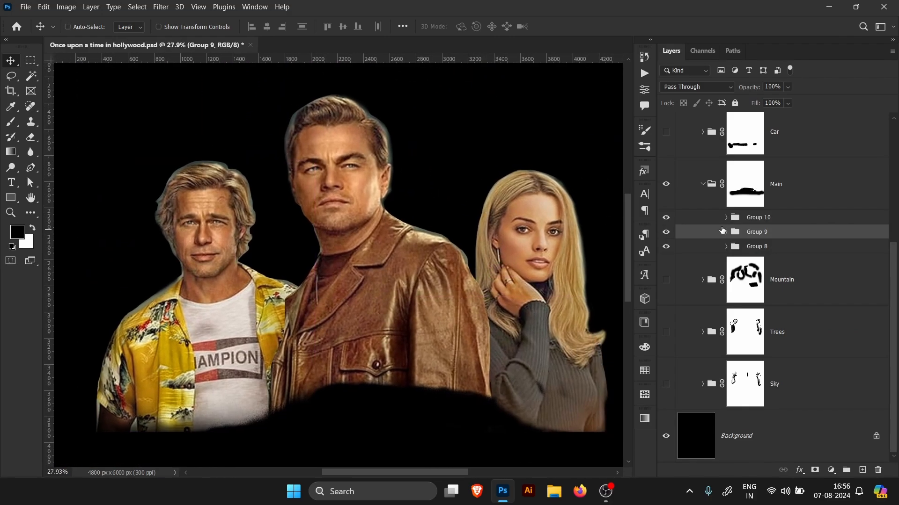
# Step: Expand Group 10, toggle Layer 4 copy to compare, and review its Shadows/Highlights smart filter settings
pyautogui.click(726, 218)
pyautogui.scroll(-2, 896, 222)
pyautogui.click(681, 206)
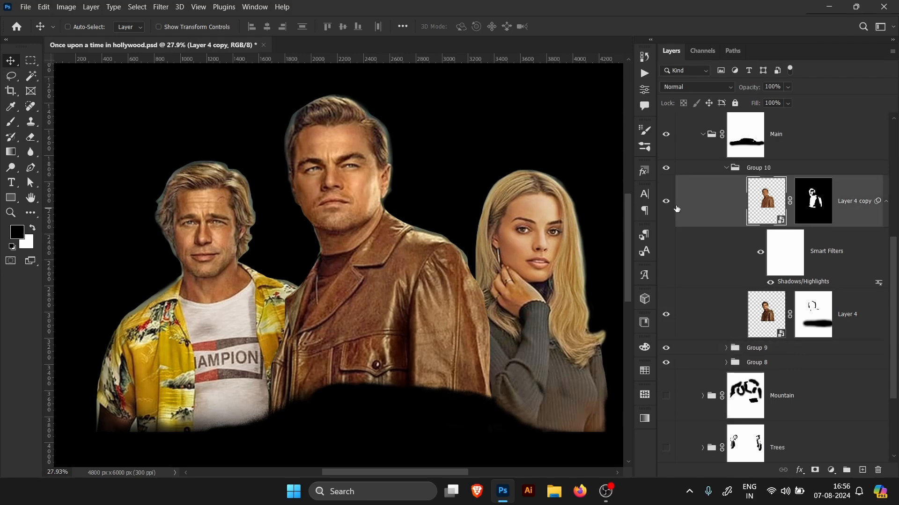
pyautogui.click(666, 202)
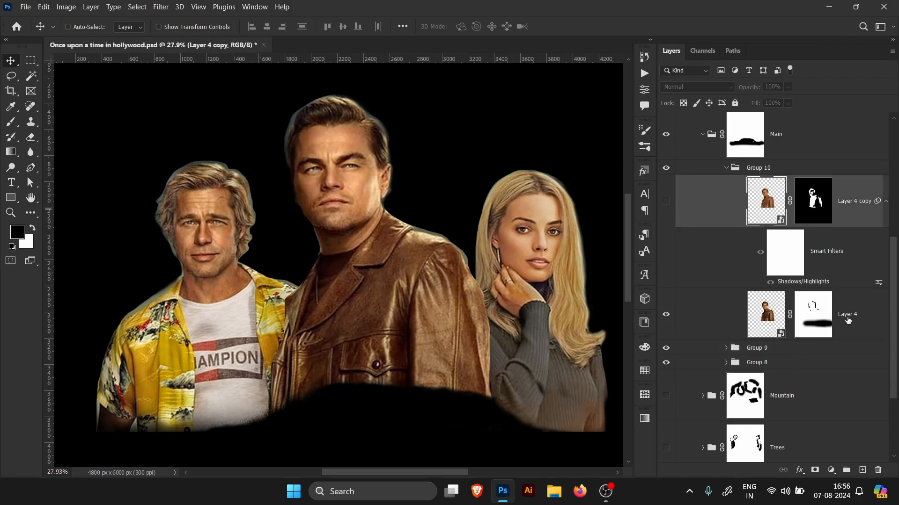
pyautogui.click(848, 320)
pyautogui.click(666, 201)
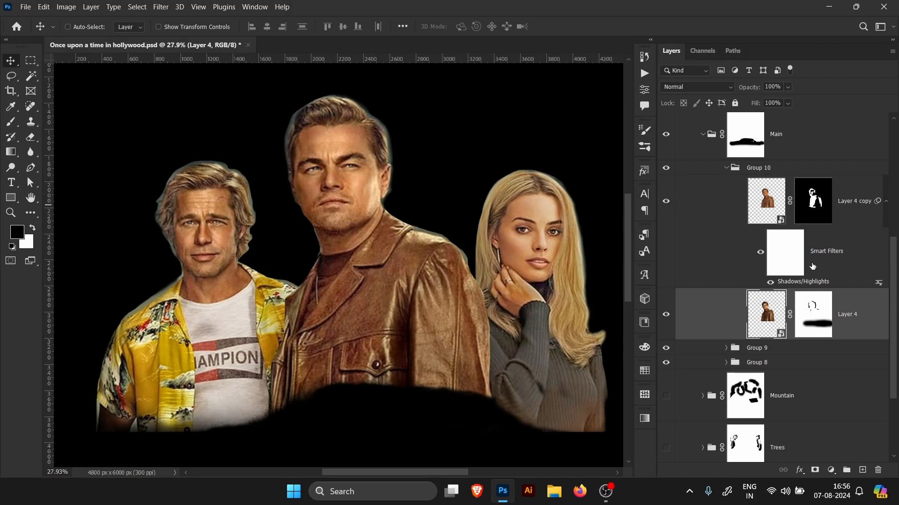
pyautogui.doubleClick(804, 281)
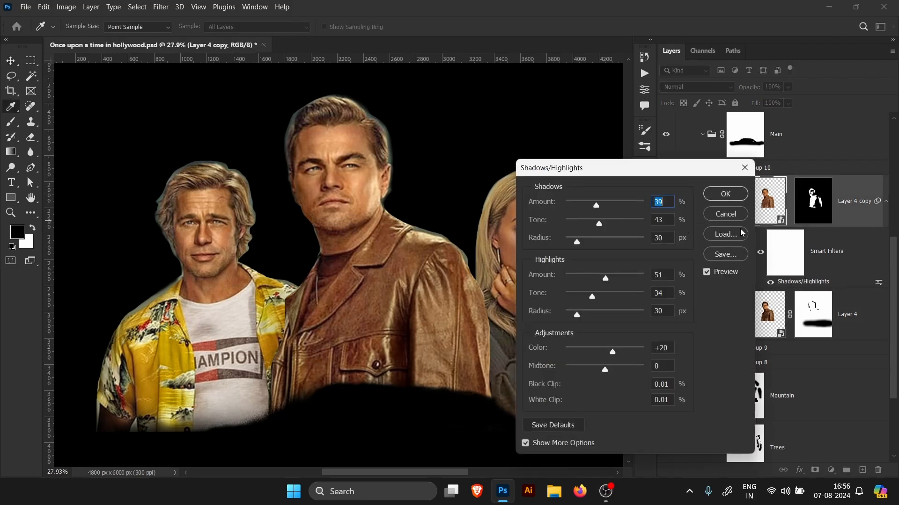
pyautogui.click(727, 194)
# Step: Collapse Group 10, the Main group and Group 11
pyautogui.click(726, 168)
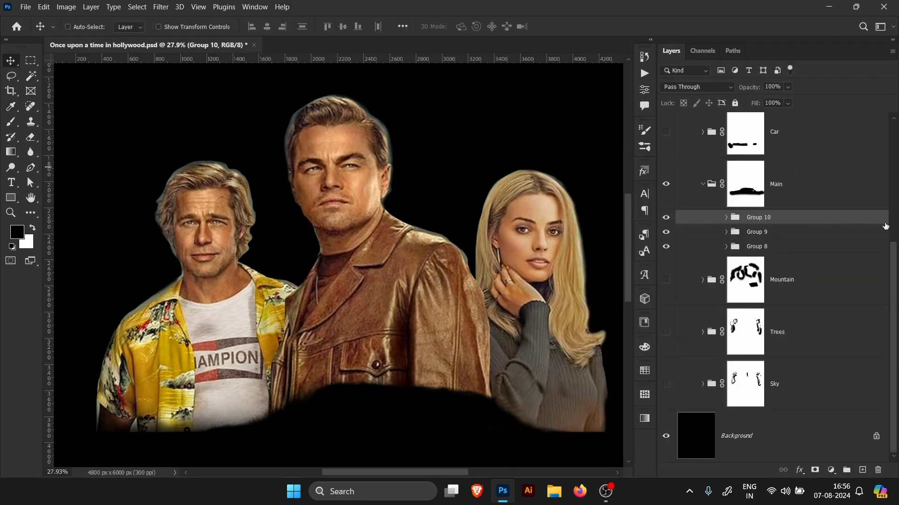
pyautogui.click(701, 188)
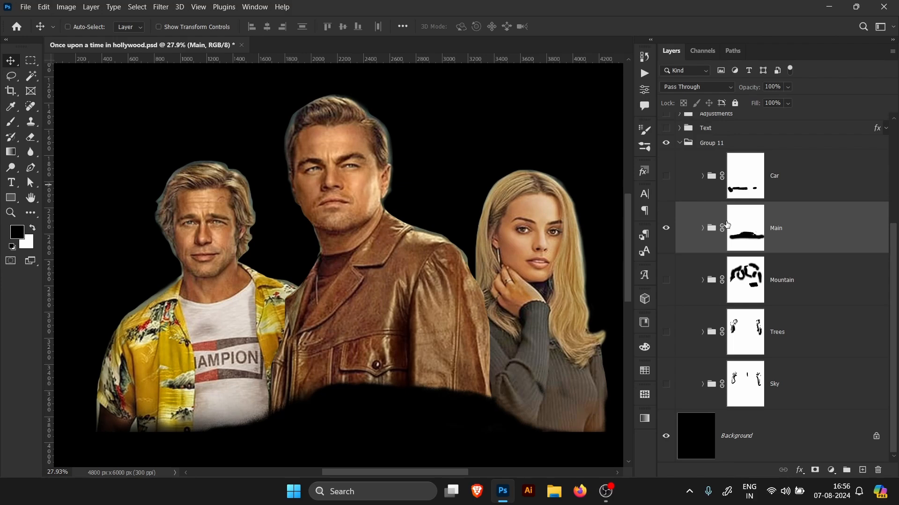
pyautogui.scroll(4, 895, 251)
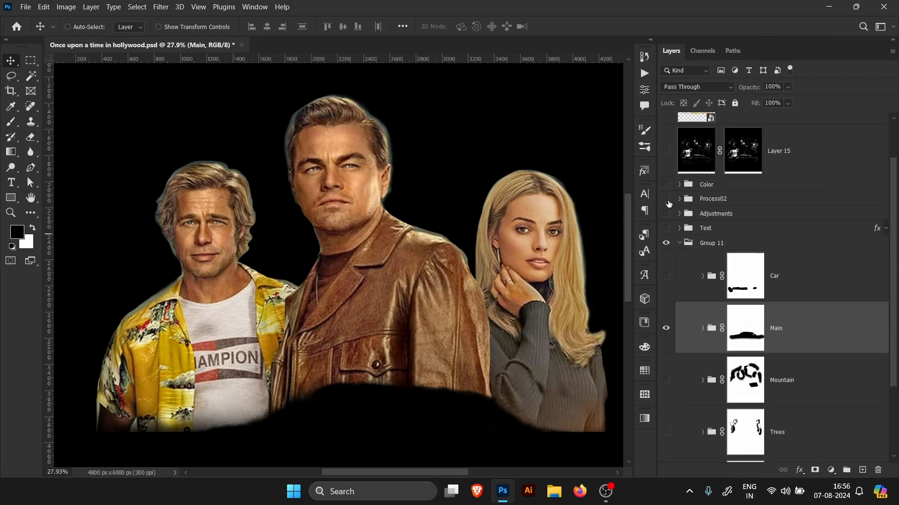
pyautogui.click(681, 242)
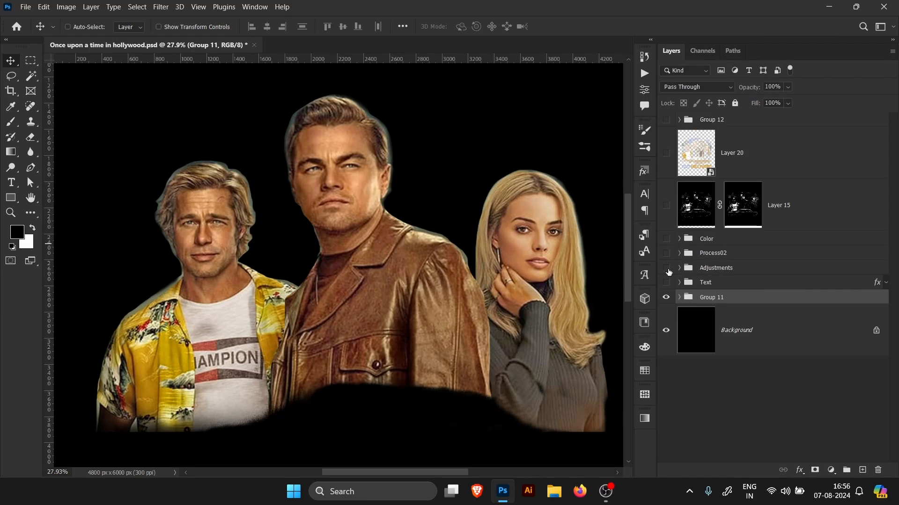
# Step: Show the Adjustments group, expand it, and select the Levels 1 layer mask
pyautogui.click(666, 268)
pyautogui.click(781, 273)
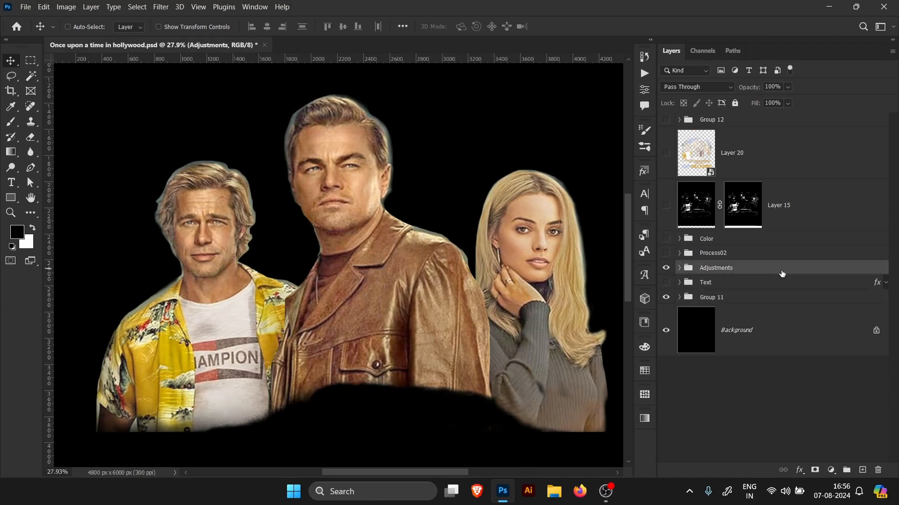
pyautogui.click(679, 268)
pyautogui.click(798, 358)
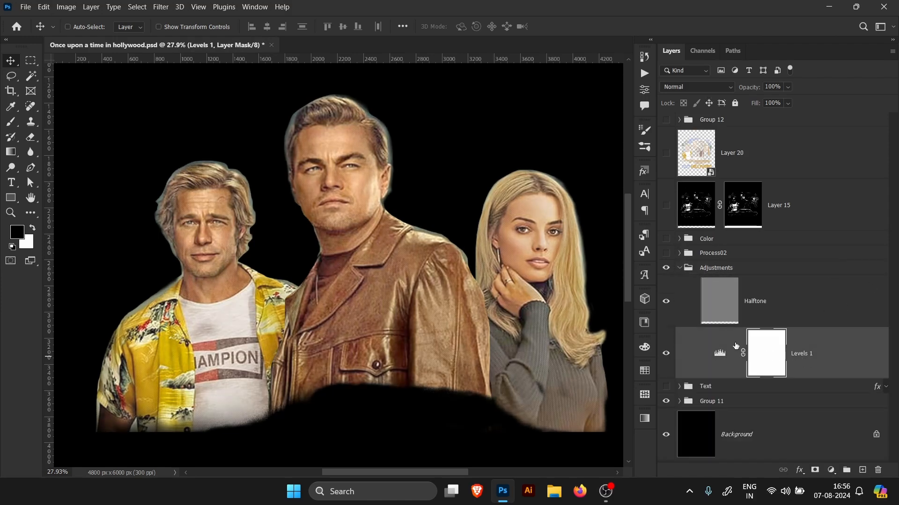
# Step: Review the Levels 1 adjustment properties, select the Halftone layer and collapse the Adjustments group
pyautogui.doubleClick(720, 355)
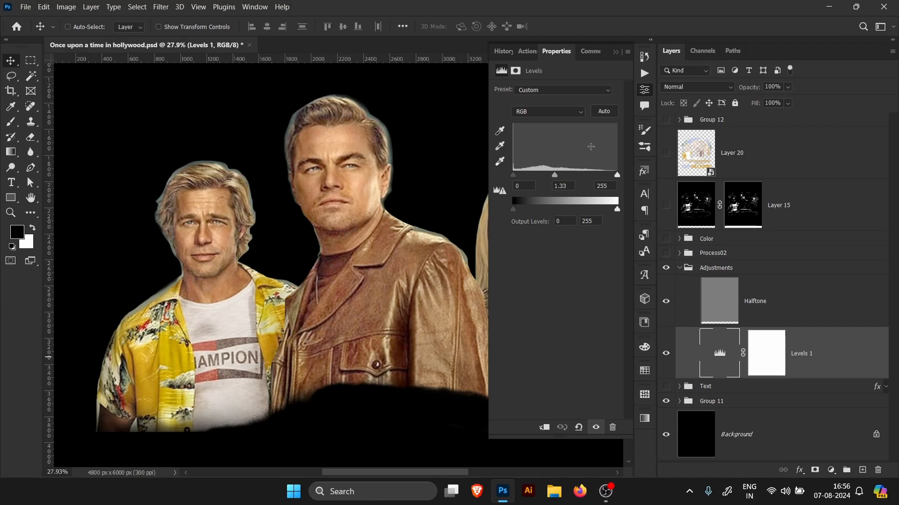
pyautogui.click(616, 54)
pyautogui.click(788, 302)
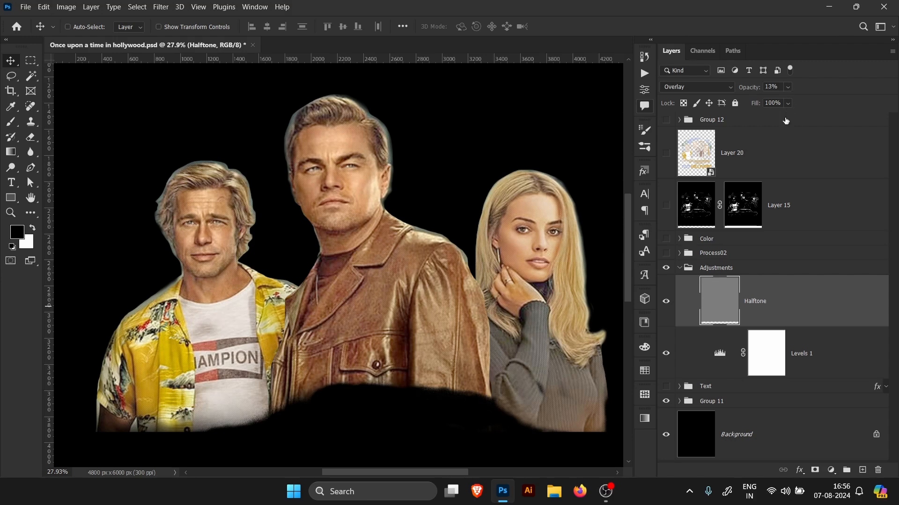
pyautogui.click(679, 268)
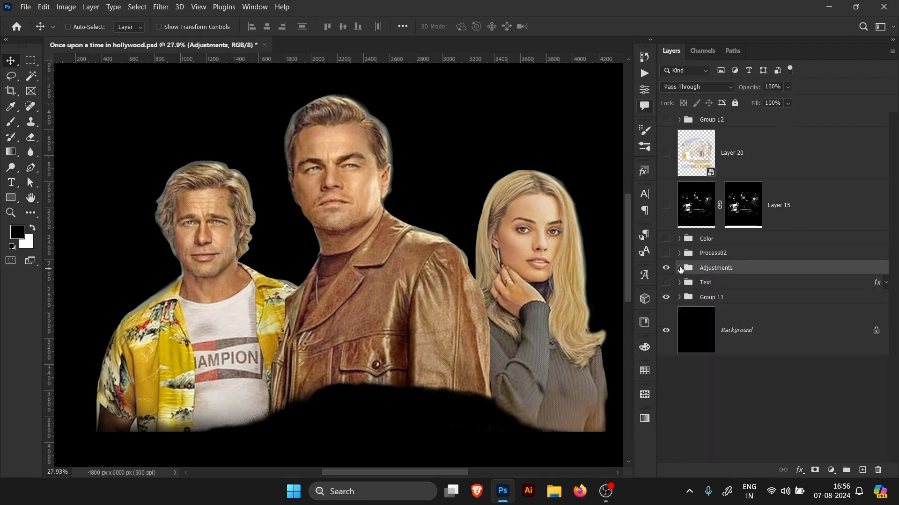
pyautogui.click(679, 268)
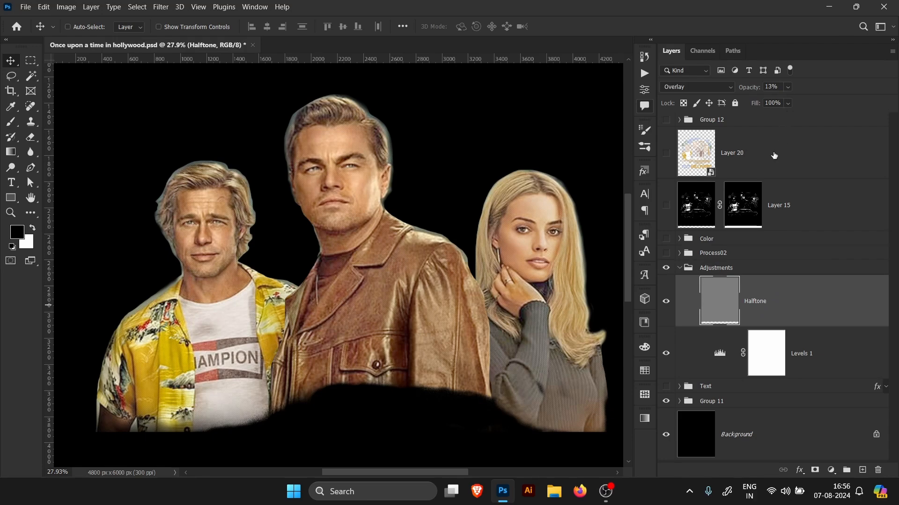
pyautogui.click(679, 268)
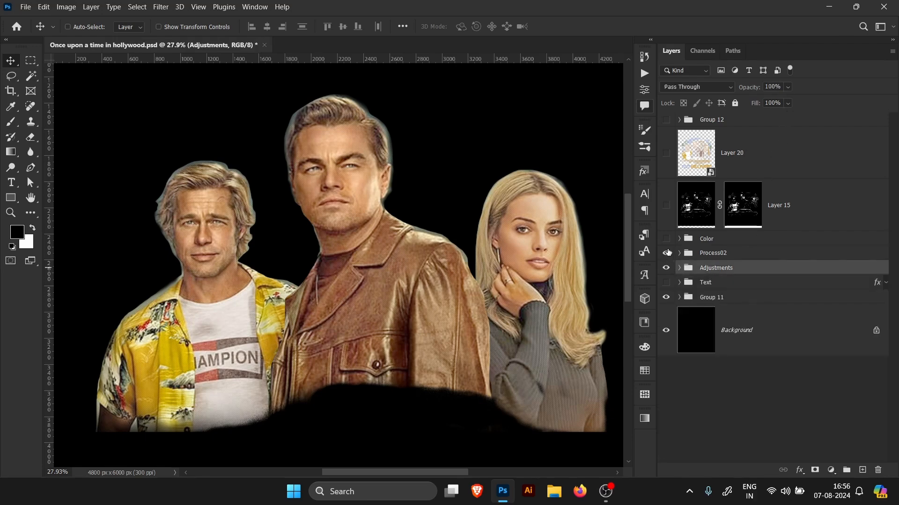
# Step: Show the Process02 group and expand it
pyautogui.click(666, 253)
pyautogui.click(680, 253)
# Step: Browse the fill layers inside Group 7 and expand the smart filters of Color Fill 2
pyautogui.moveTo(893, 247); pyautogui.dragTo(891, 274)
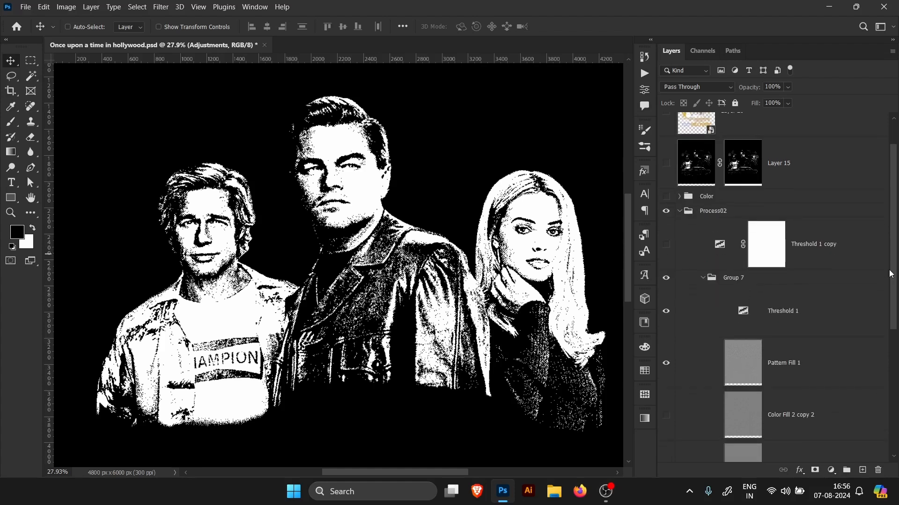
pyautogui.scroll(-1, 816, 258)
pyautogui.click(815, 257)
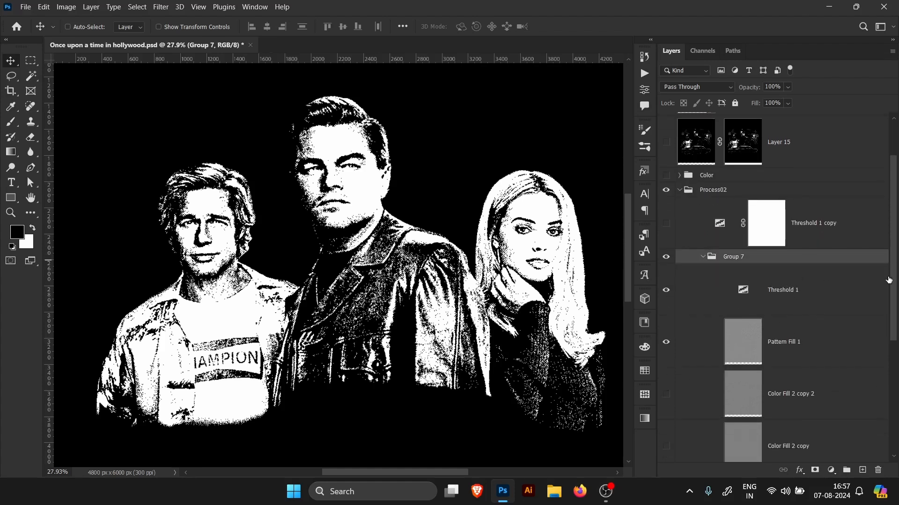
pyautogui.moveTo(888, 280); pyautogui.dragTo(893, 363)
pyautogui.click(797, 419)
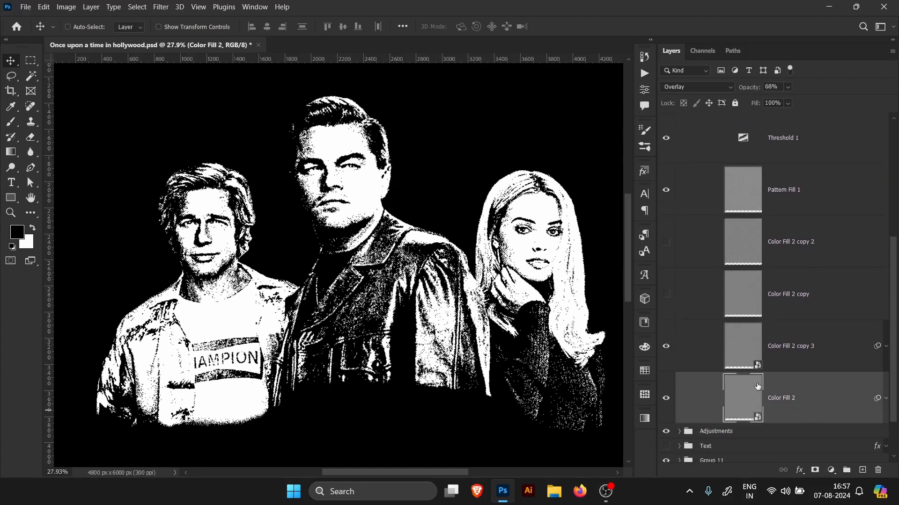
pyautogui.click(794, 366)
pyautogui.click(795, 397)
pyautogui.click(806, 367)
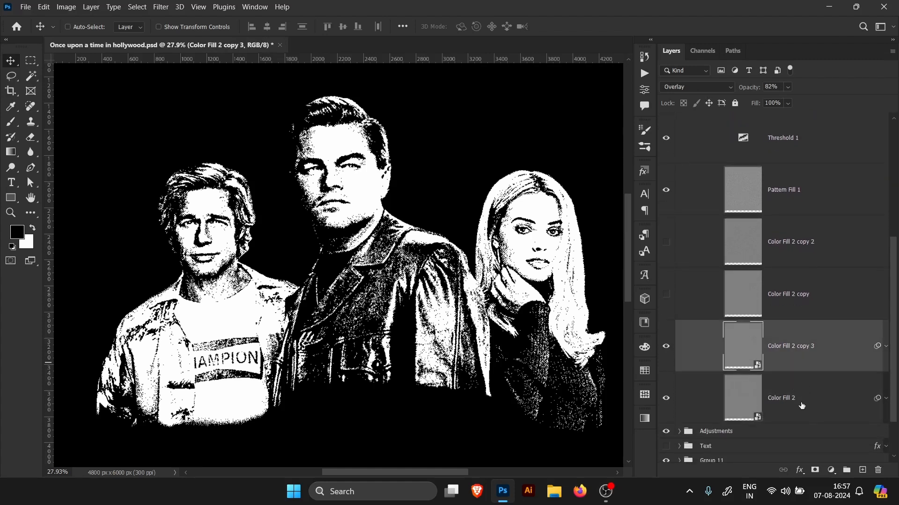
pyautogui.click(802, 406)
pyautogui.click(885, 398)
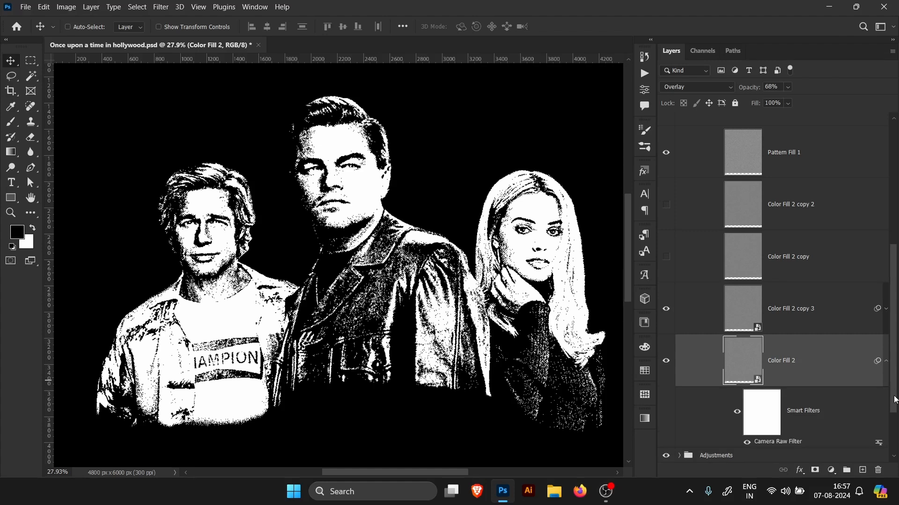
pyautogui.scroll(-2, 895, 400)
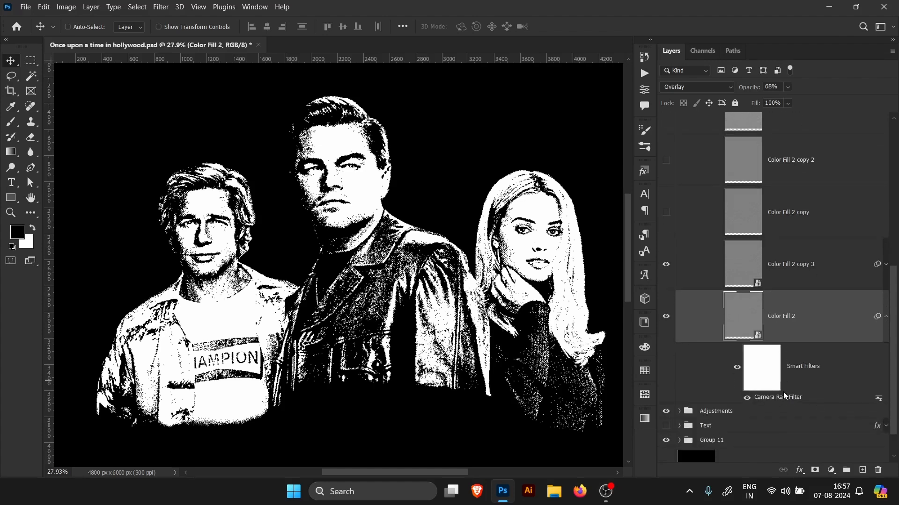
# Step: Open Color Fill 2's Camera Raw Filter and review its Effects grain settings
pyautogui.click(737, 367)
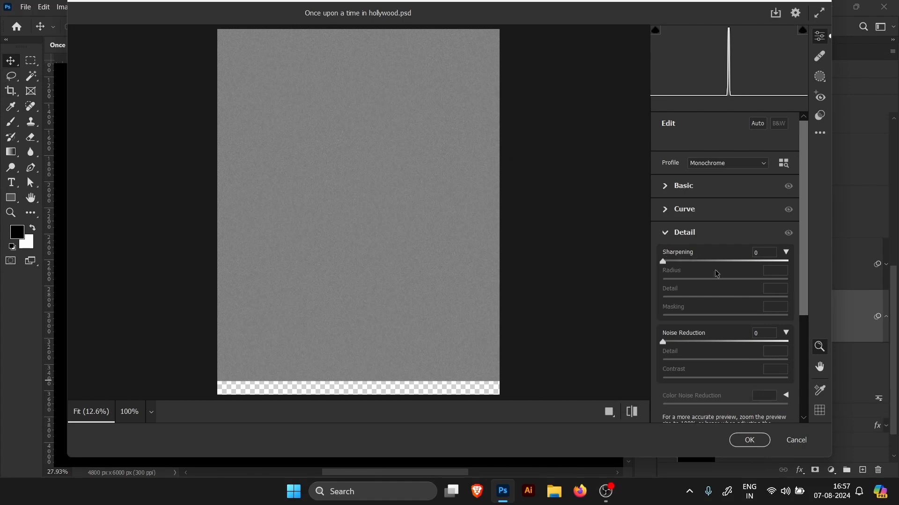
pyautogui.moveTo(798, 254); pyautogui.dragTo(803, 360)
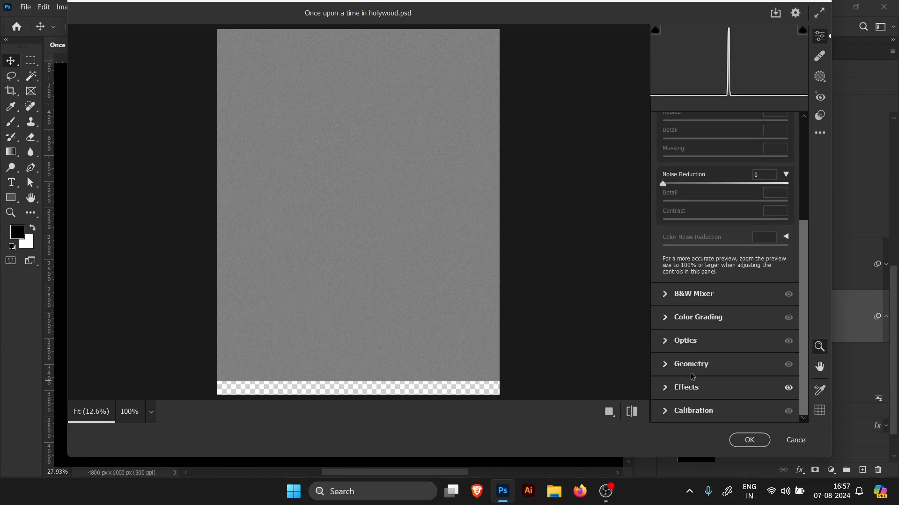
pyautogui.click(670, 394)
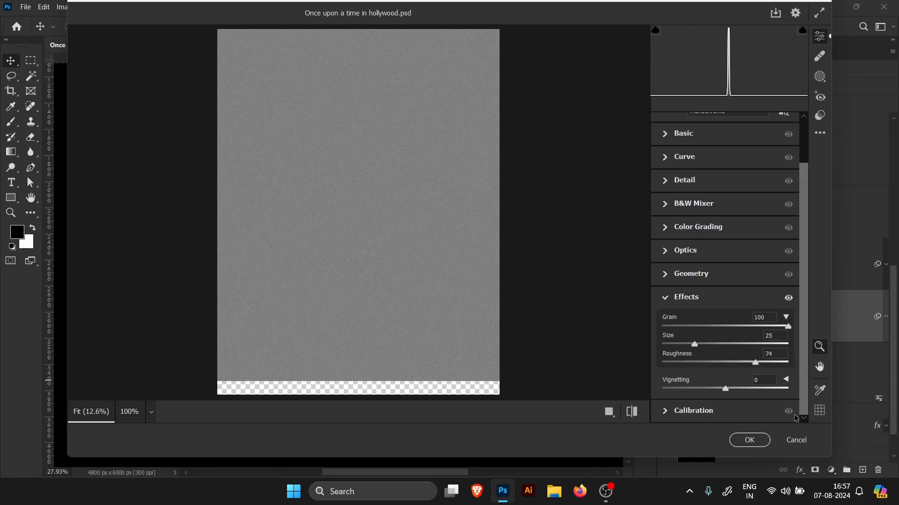
pyautogui.click(749, 440)
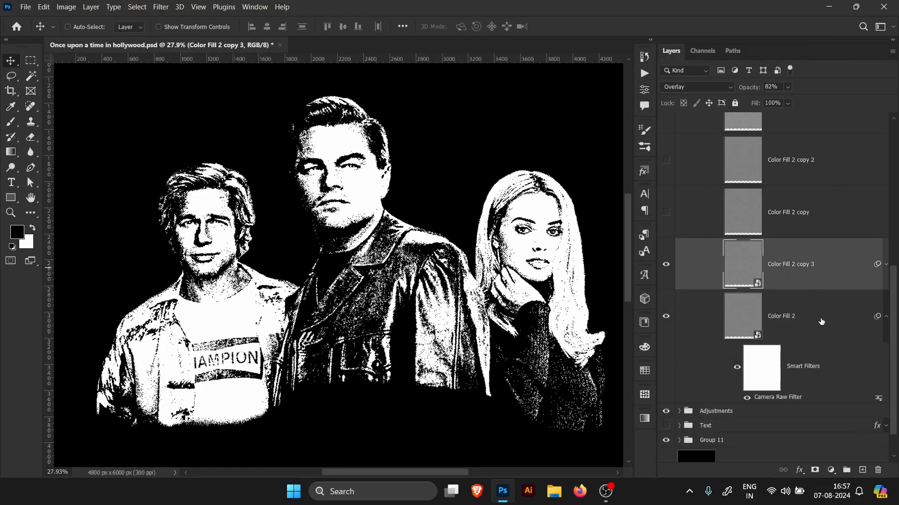
# Step: Add a Solid Color fill layer in mid-gray #7f7f7f above Color Fill 2 copy 3
pyautogui.click(832, 470)
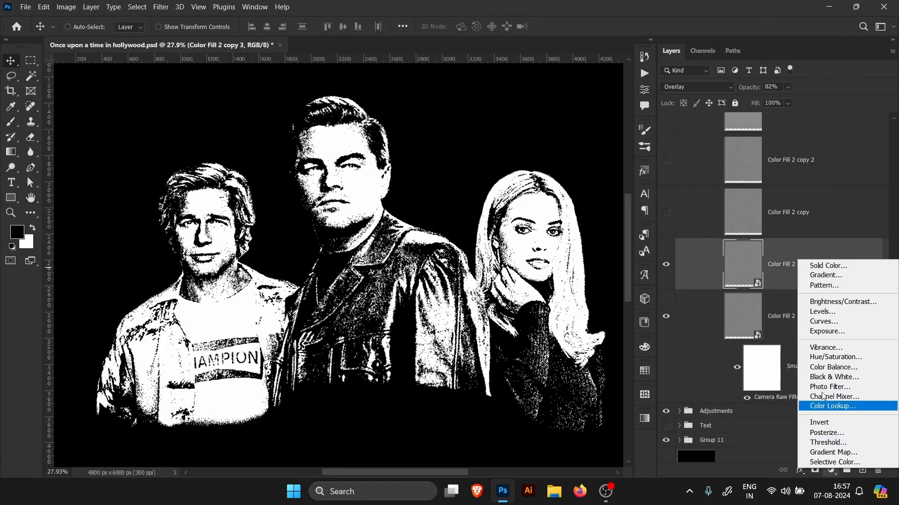
pyautogui.click(828, 266)
pyautogui.moveTo(584, 241); pyautogui.dragTo(518, 223)
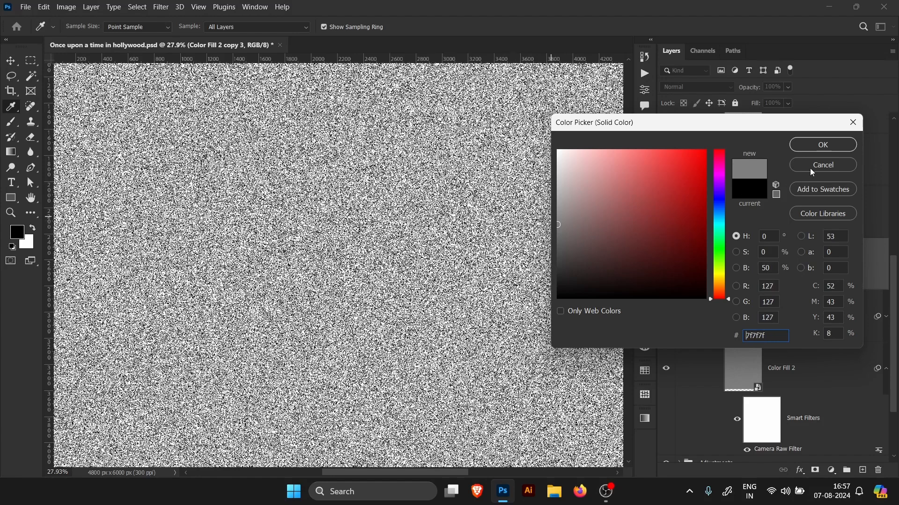
pyautogui.click(823, 144)
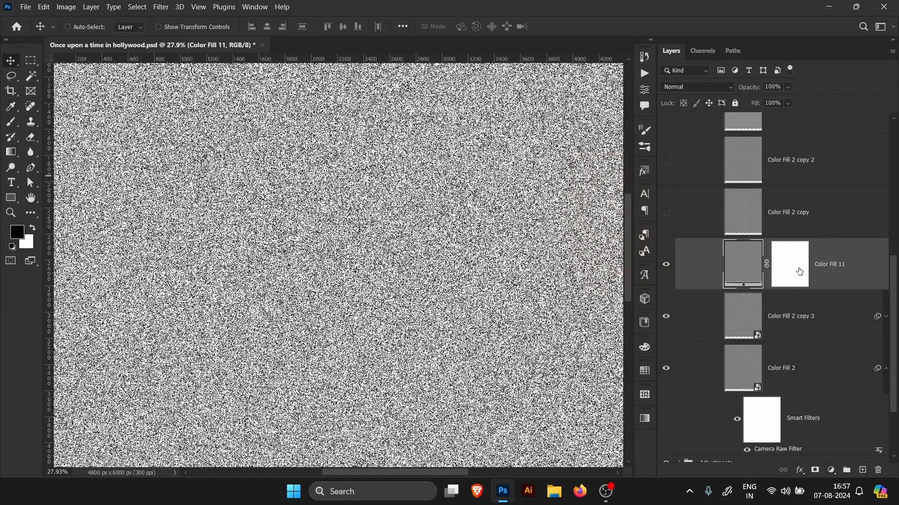
# Step: Delete the new fill layer's mask and convert the layer for smart filters
pyautogui.rightClick(800, 271)
pyautogui.click(812, 291)
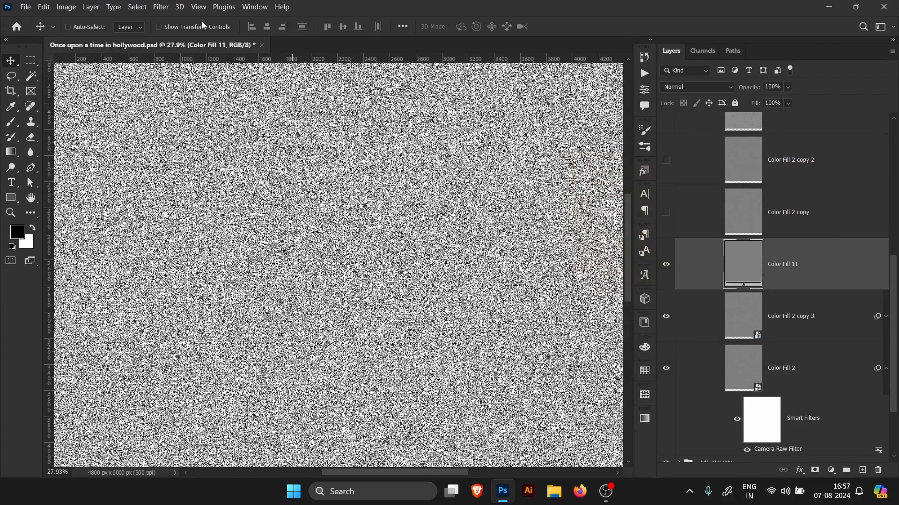
pyautogui.click(160, 7)
pyautogui.click(170, 35)
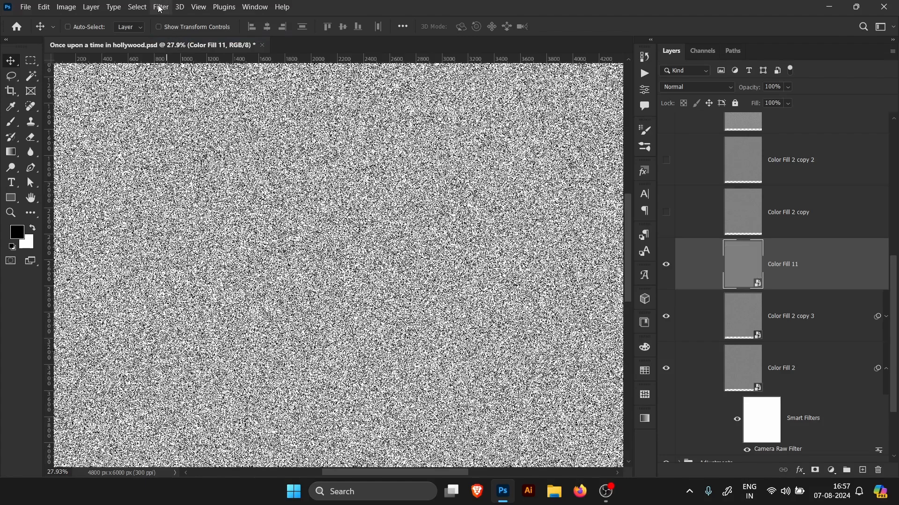
# Step: Apply a Camera Raw Filter to the new fill layer with Grain at 100 and increased Roughness
pyautogui.click(161, 7)
pyautogui.click(192, 89)
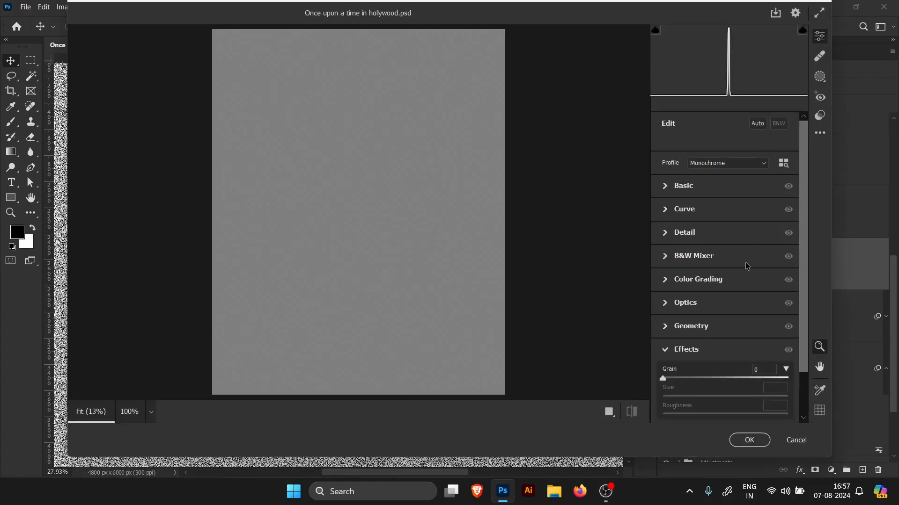
pyautogui.moveTo(723, 380); pyautogui.dragTo(787, 404)
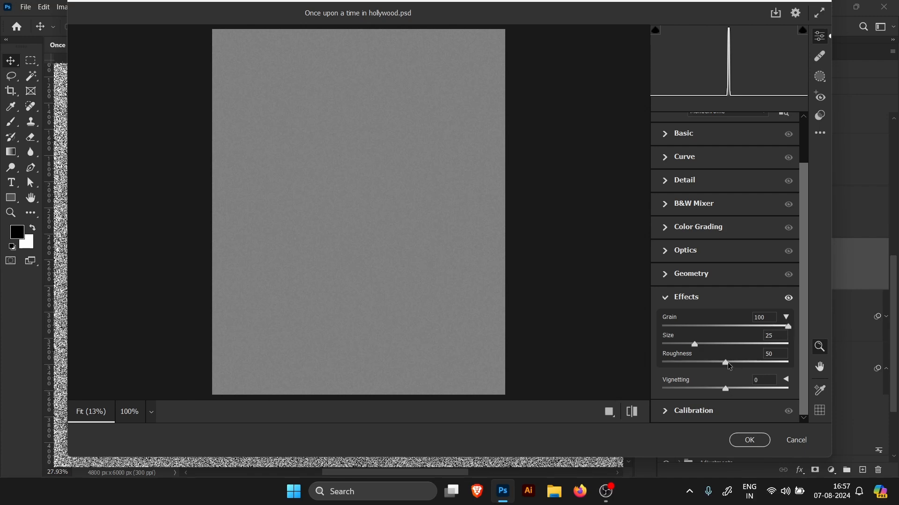
pyautogui.moveTo(727, 367); pyautogui.dragTo(755, 367)
pyautogui.click(749, 441)
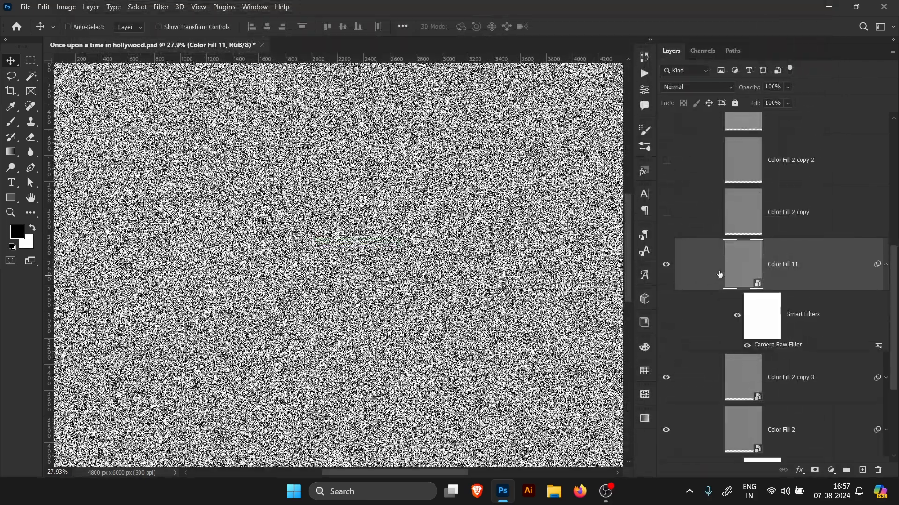
# Step: Set the grain fill layer's blend mode to Overlay and its opacity to 27%
pyautogui.click(698, 87)
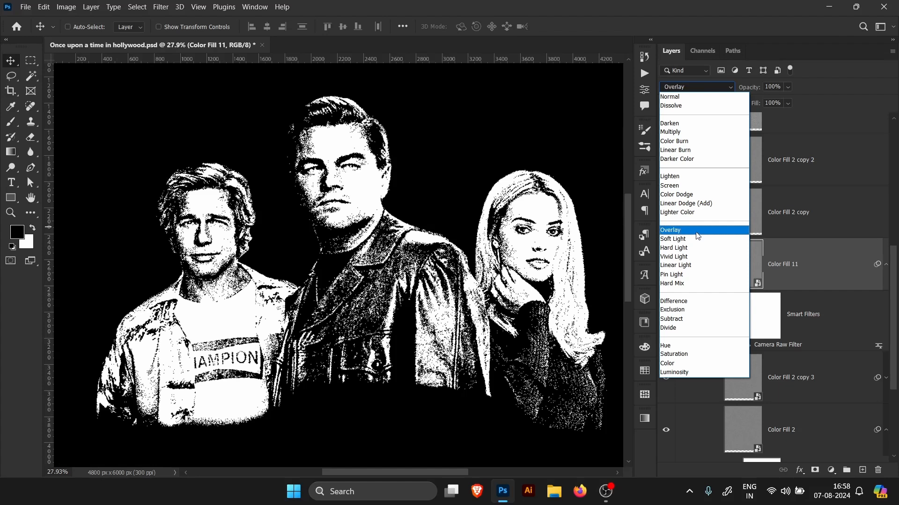
pyautogui.click(695, 231)
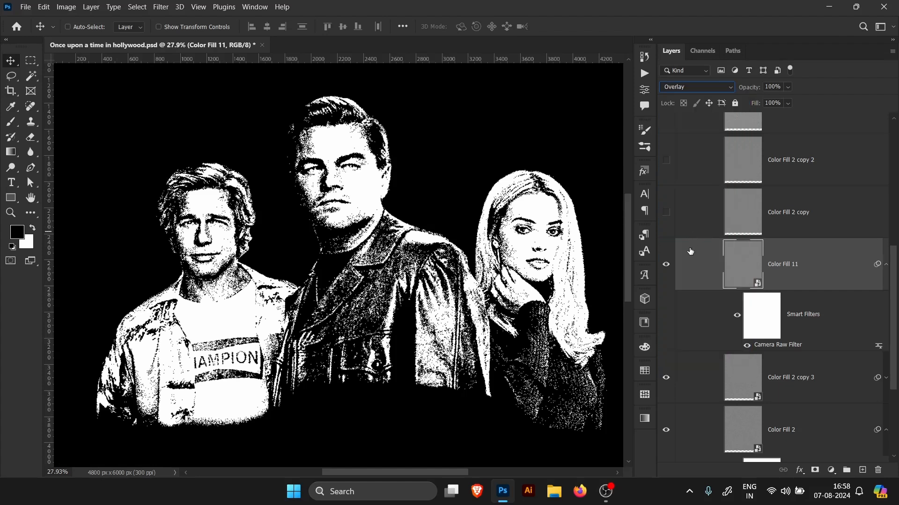
pyautogui.click(788, 87)
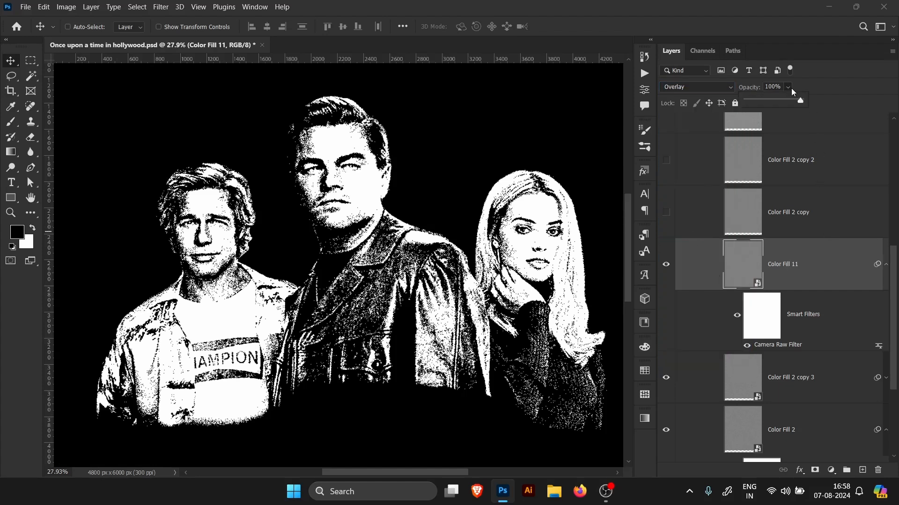
pyautogui.moveTo(776, 99)
pyautogui.mouseDown()
pyautogui.moveTo(763, 101)
pyautogui.moveTo(796, 100)
pyautogui.moveTo(759, 100)
pyautogui.mouseUp()
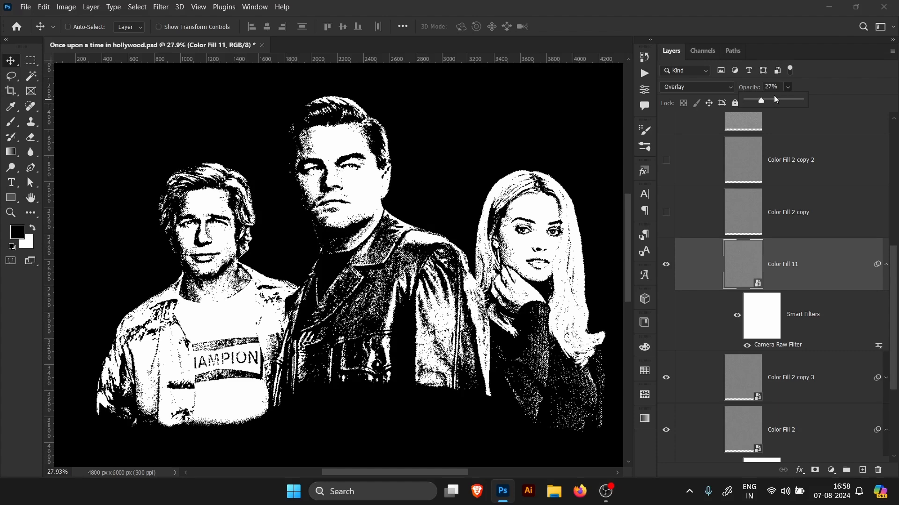
pyautogui.moveTo(758, 100)
pyautogui.mouseDown()
pyautogui.moveTo(813, 97)
pyautogui.moveTo(756, 97)
pyautogui.mouseUp()
# Step: Zoom in on the right-hand character's face and hide Color Fill 2 copy 3 and Color Fill 2
pyautogui.rightClick(829, 275)
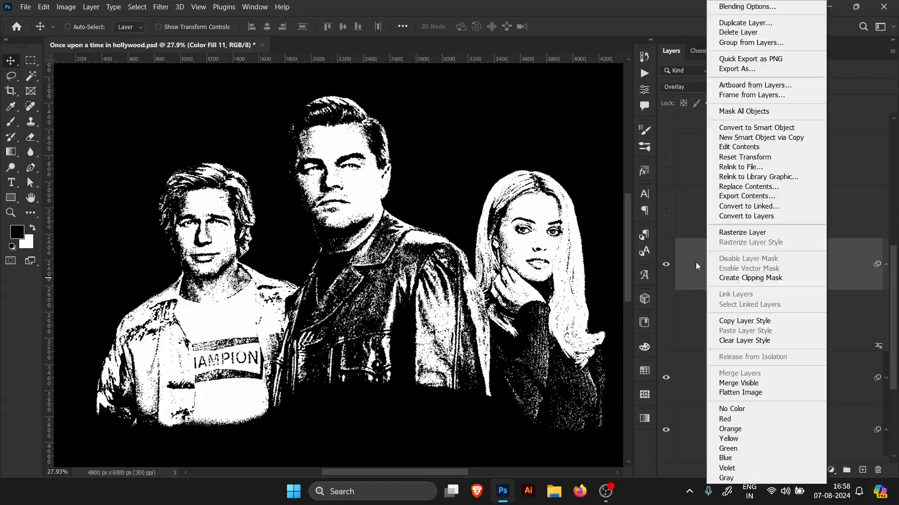
pyautogui.click(683, 279)
pyautogui.moveTo(506, 226); pyautogui.dragTo(622, 243)
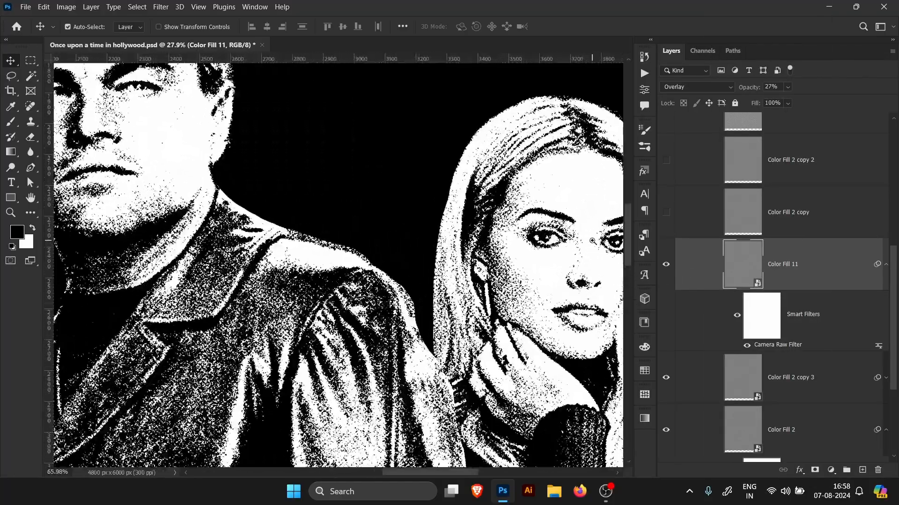
pyautogui.moveTo(561, 264); pyautogui.dragTo(585, 305)
pyautogui.moveTo(665, 378); pyautogui.dragTo(666, 430)
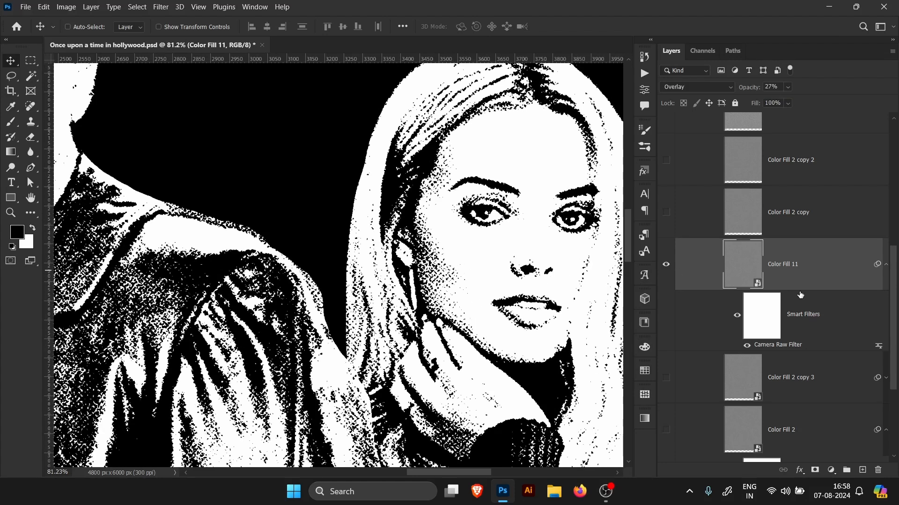
# Step: Rasterize the grain fill layer and convert it for smart filters again
pyautogui.rightClick(809, 272)
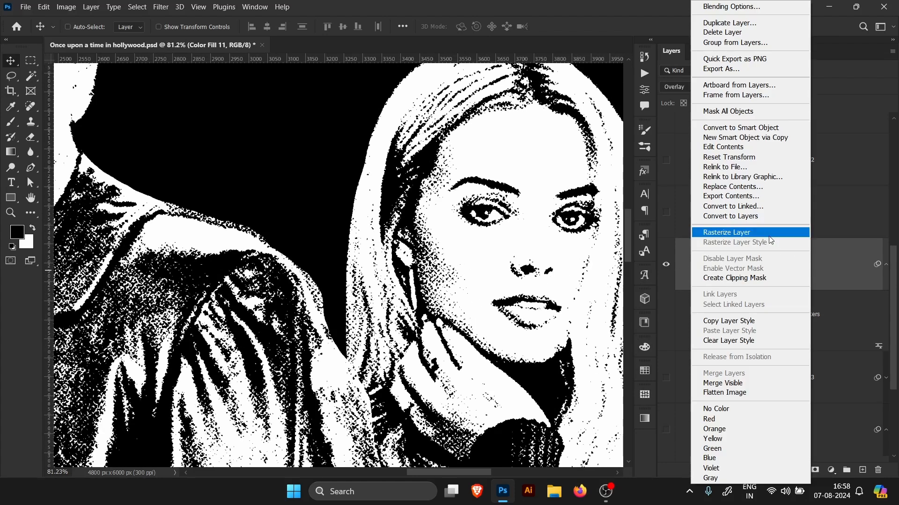
pyautogui.click(742, 233)
pyautogui.click(161, 6)
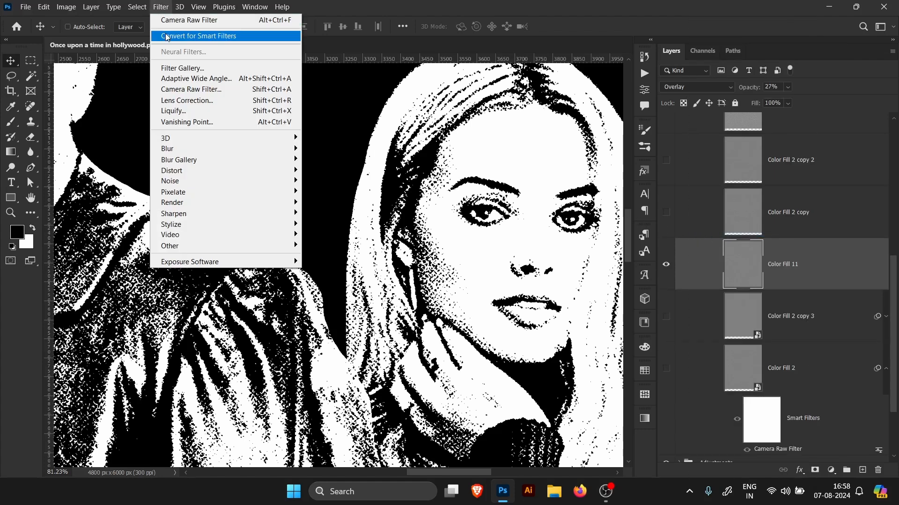
pyautogui.click(169, 36)
# Step: Apply a Gaussian Blur with a 2.0 pixel radius to the grain layer
pyautogui.click(161, 6)
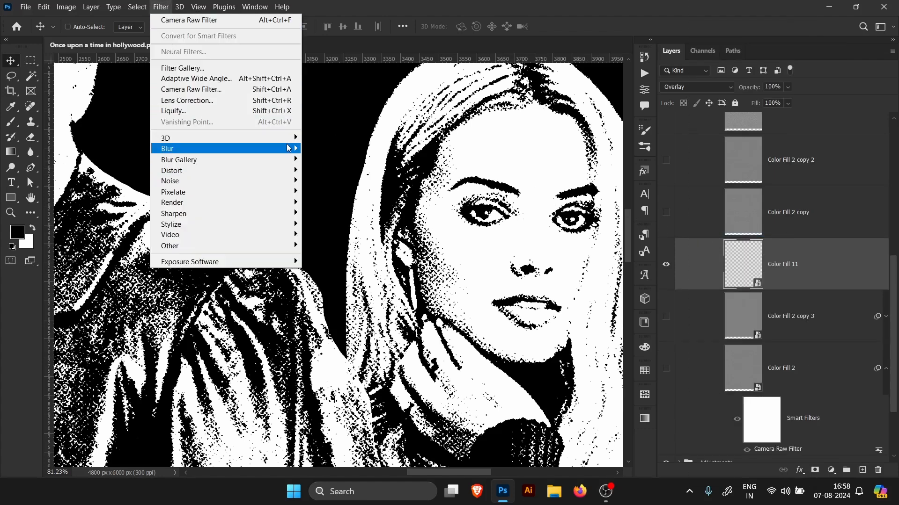
pyautogui.moveTo(295, 150)
pyautogui.click(329, 192)
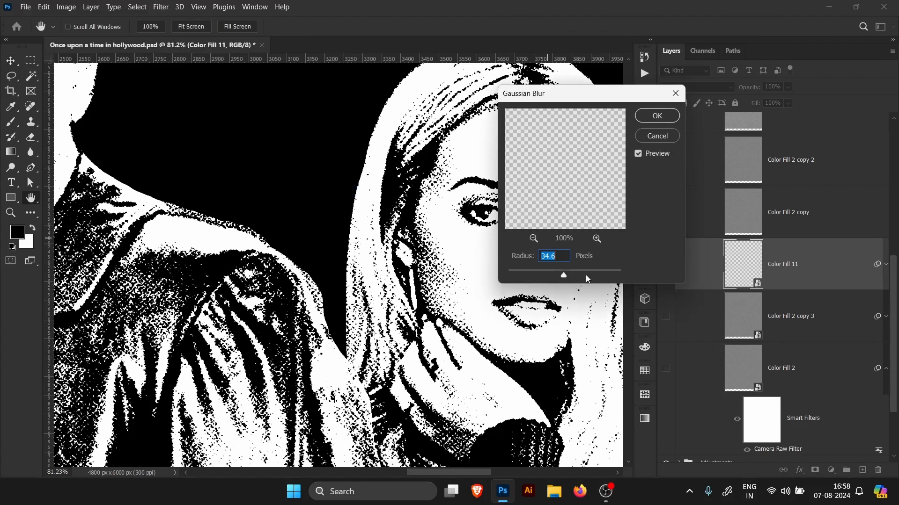
pyautogui.click(532, 271)
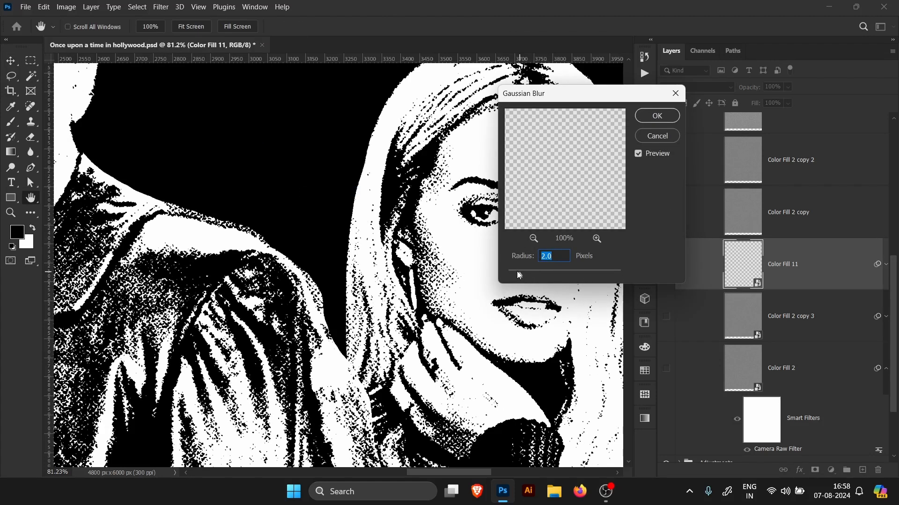
pyautogui.click(659, 118)
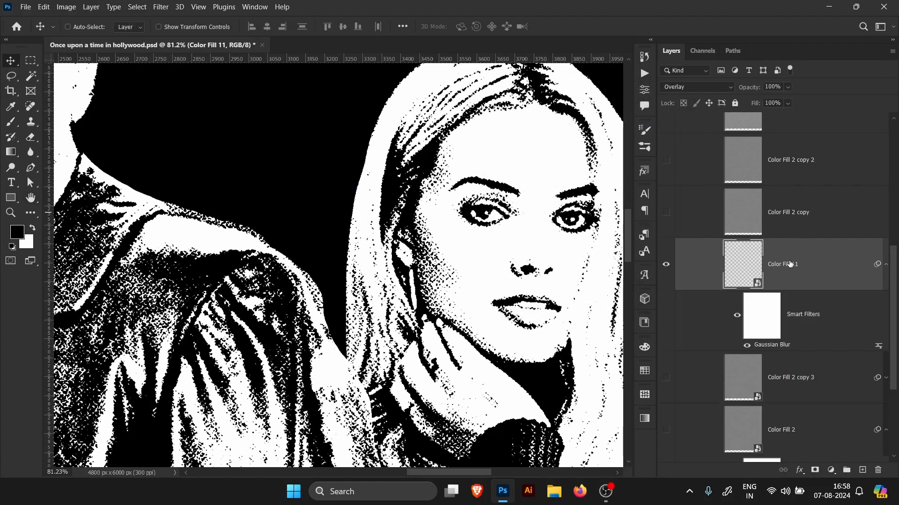
# Step: Collapse the grain layer's smart filters and turn Color Fill 2 copy 3 and Color Fill 2 back on
pyautogui.click(887, 280)
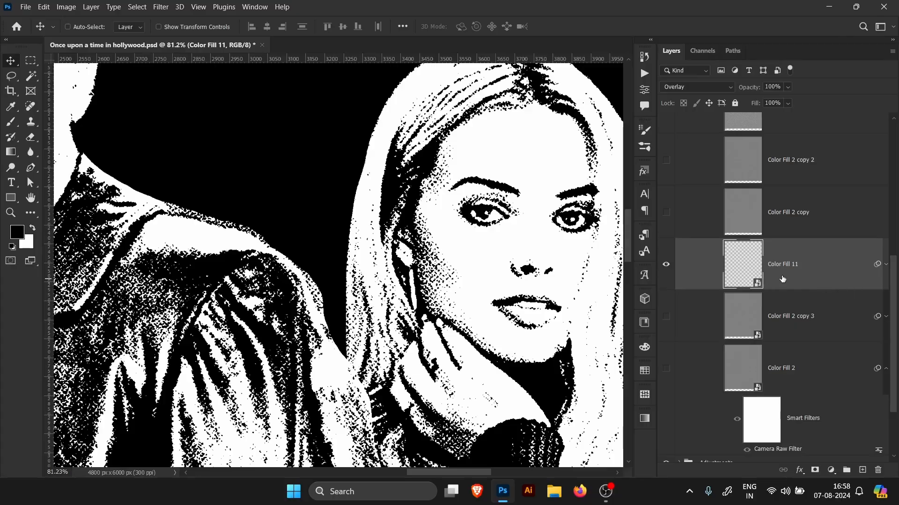
pyautogui.click(666, 276)
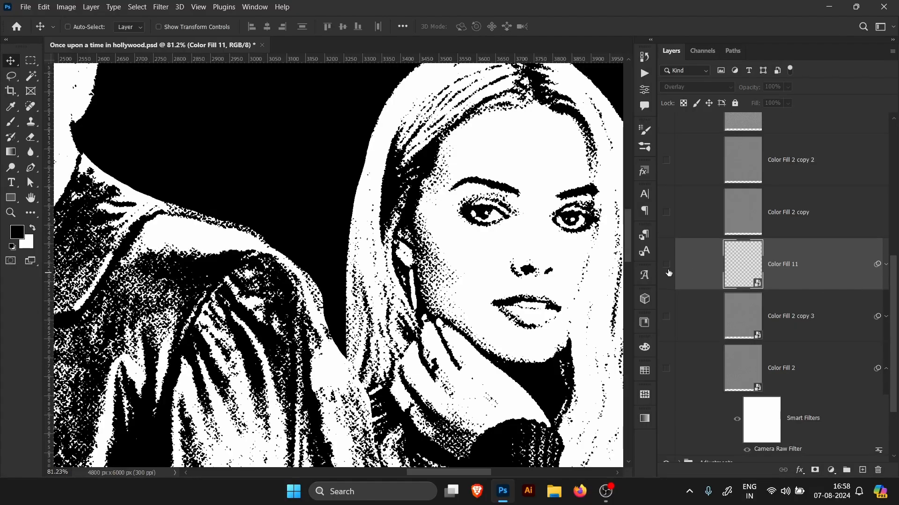
pyautogui.click(668, 273)
pyautogui.click(665, 316)
pyautogui.click(666, 368)
# Step: Delete the blurred grain layer Color Fill 11
pyautogui.scroll(-4, 493, 276)
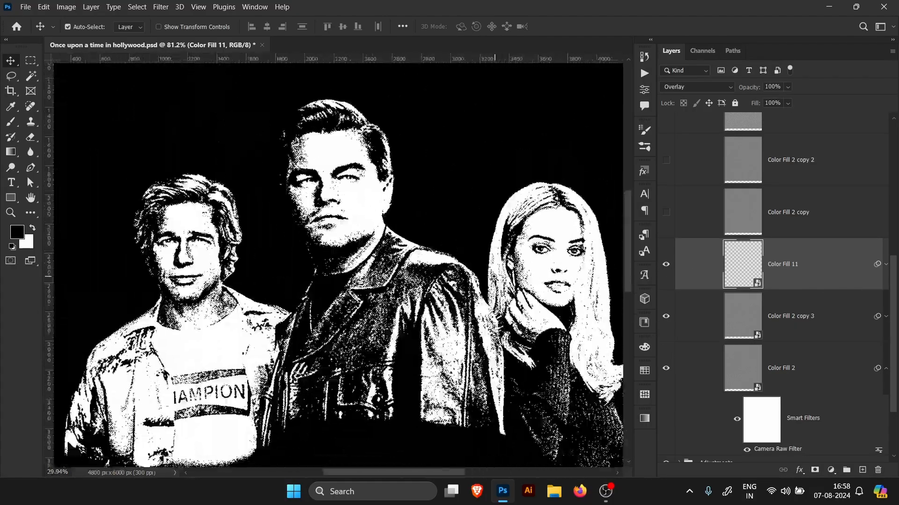
pyautogui.scroll(-1, 494, 276)
pyautogui.scroll(7, 494, 277)
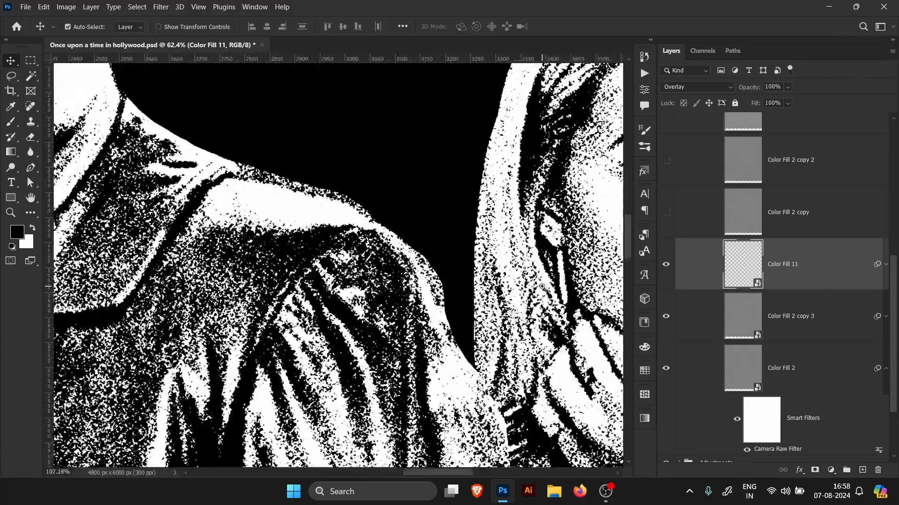
pyautogui.scroll(-3, 541, 287)
pyautogui.scroll(2, 514, 278)
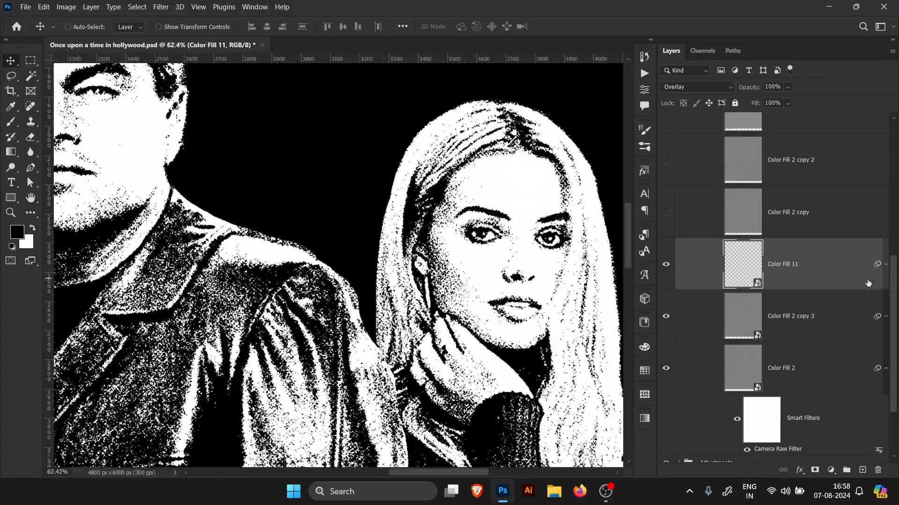
pyautogui.press('Delete')
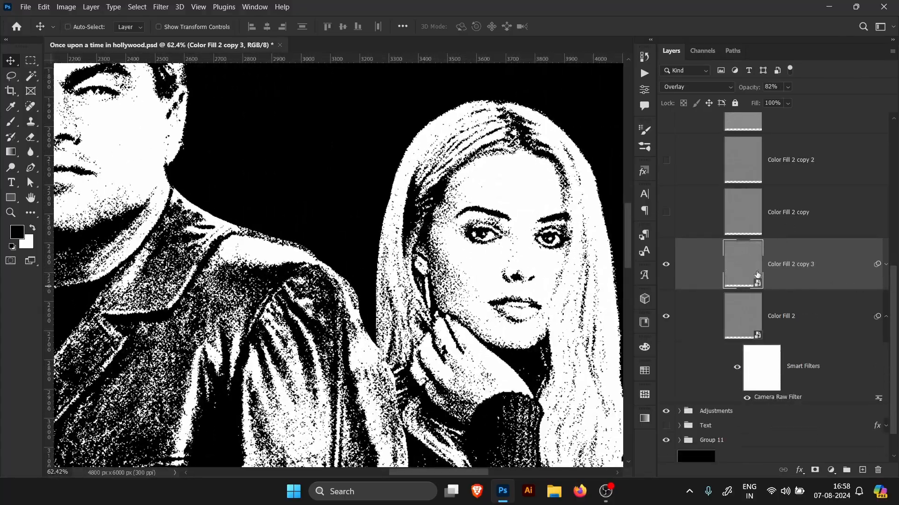
# Step: Collapse Color Fill 2's smart filters and preview Color Fill 2 copy and Color Fill 2 copy 2 by toggling their visibility
pyautogui.click(826, 323)
pyautogui.click(890, 319)
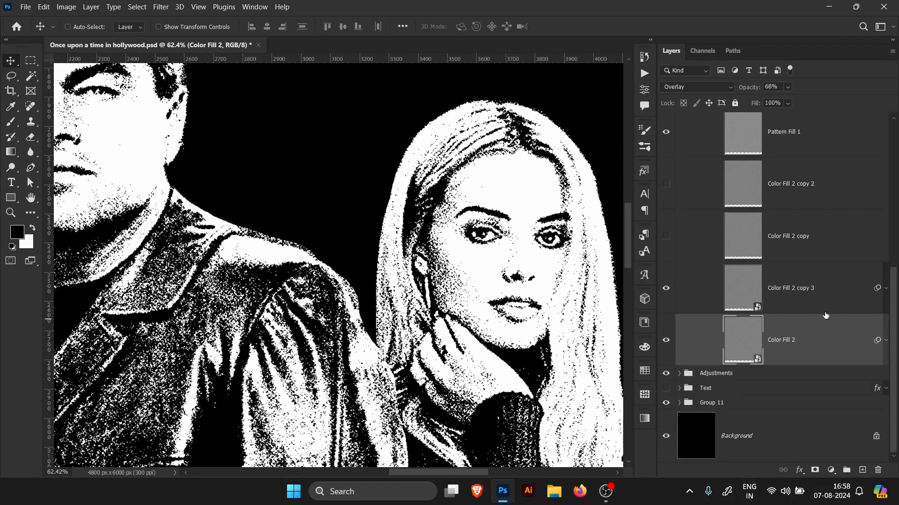
pyautogui.click(802, 309)
pyautogui.click(802, 326)
pyautogui.click(779, 248)
pyautogui.click(666, 236)
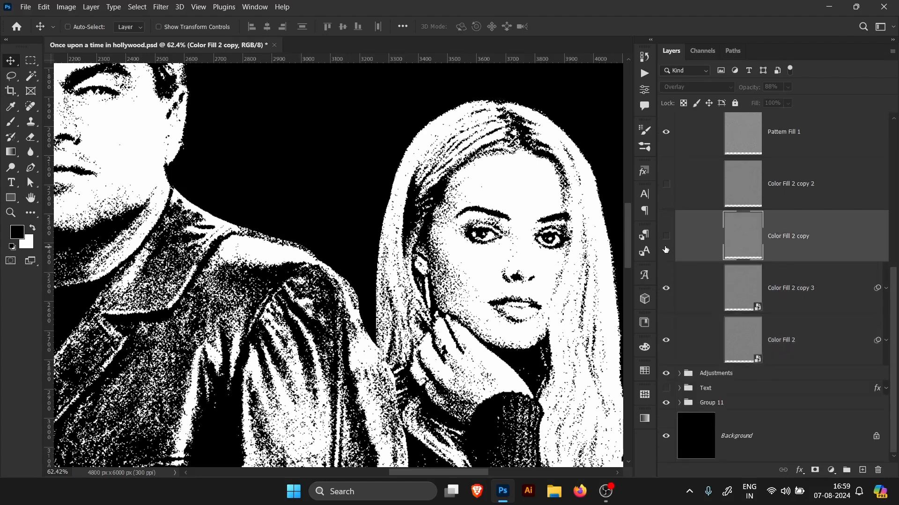
pyautogui.click(668, 186)
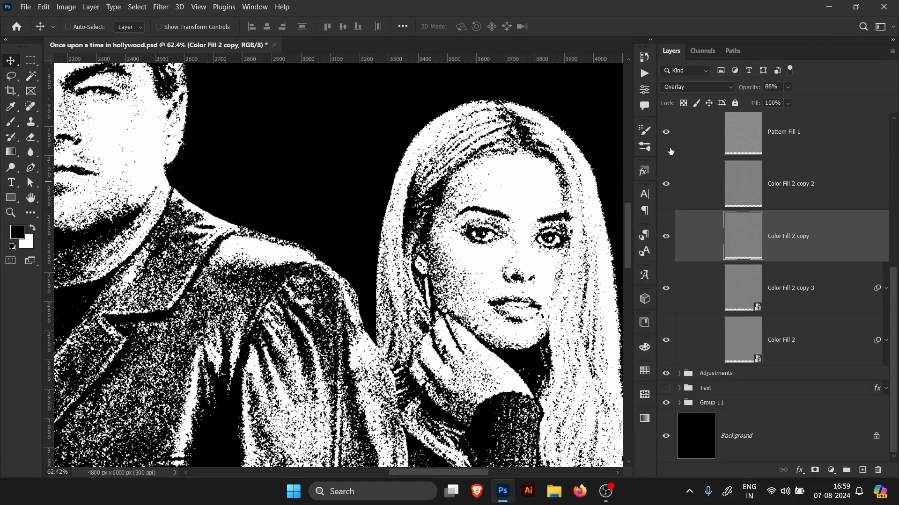
pyautogui.click(666, 186)
pyautogui.click(668, 225)
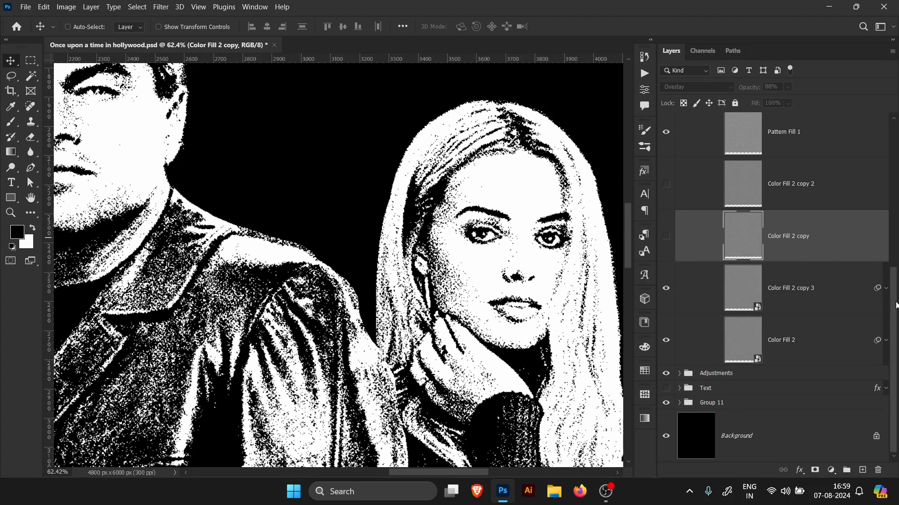
# Step: Review the Color Fill layers' settings and open the Threshold 1 adjustment's properties
pyautogui.scroll(2, 895, 305)
pyautogui.click(805, 335)
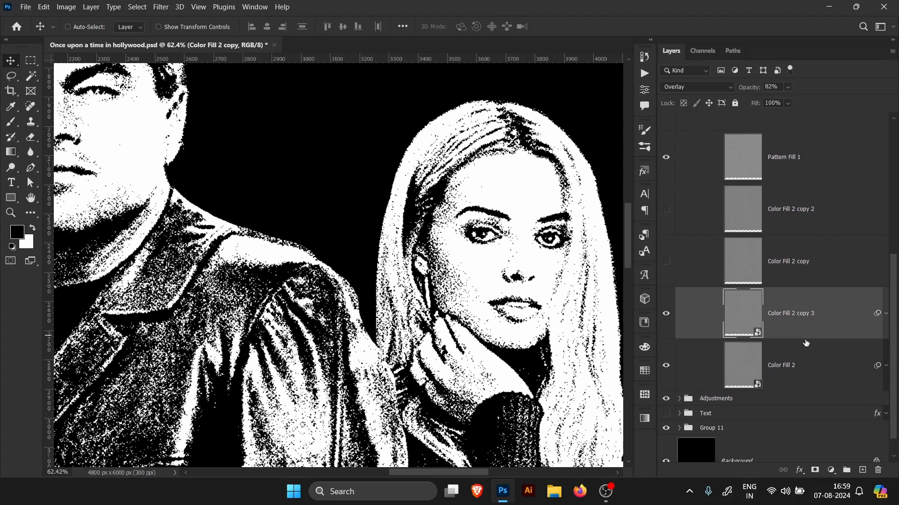
pyautogui.click(805, 364)
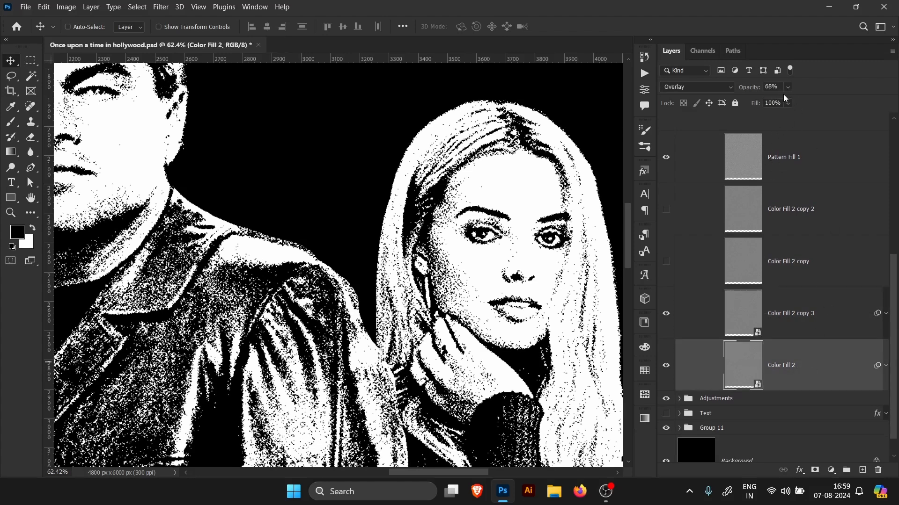
pyautogui.click(801, 332)
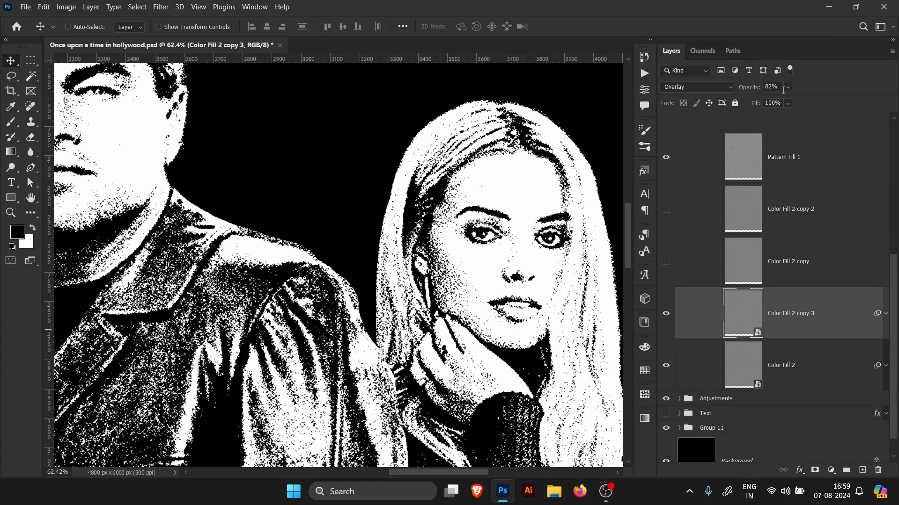
pyautogui.click(888, 329)
pyautogui.click(887, 331)
pyautogui.moveTo(894, 334); pyautogui.dragTo(893, 285)
pyautogui.click(775, 197)
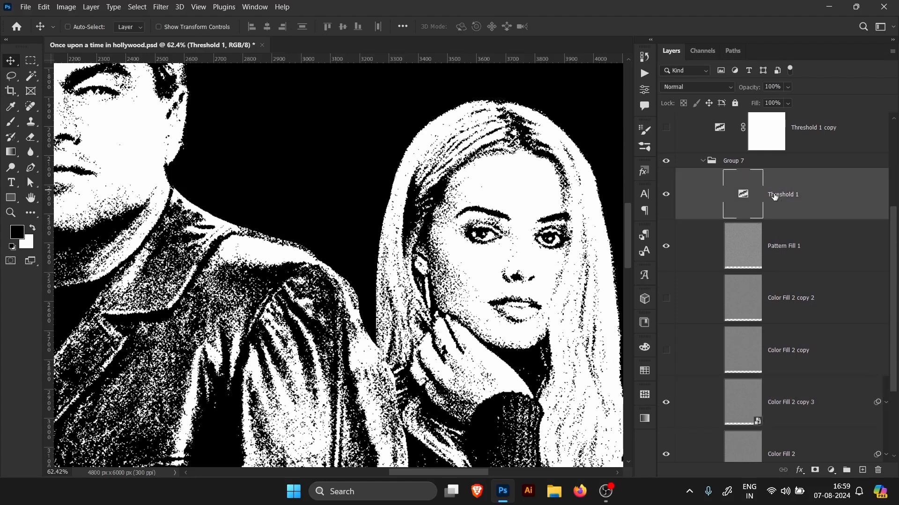
pyautogui.doubleClick(753, 203)
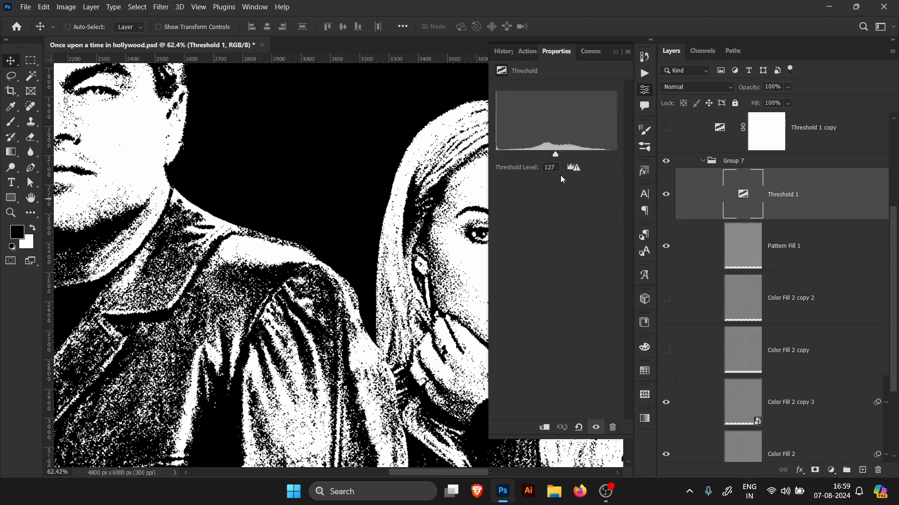
pyautogui.click(615, 52)
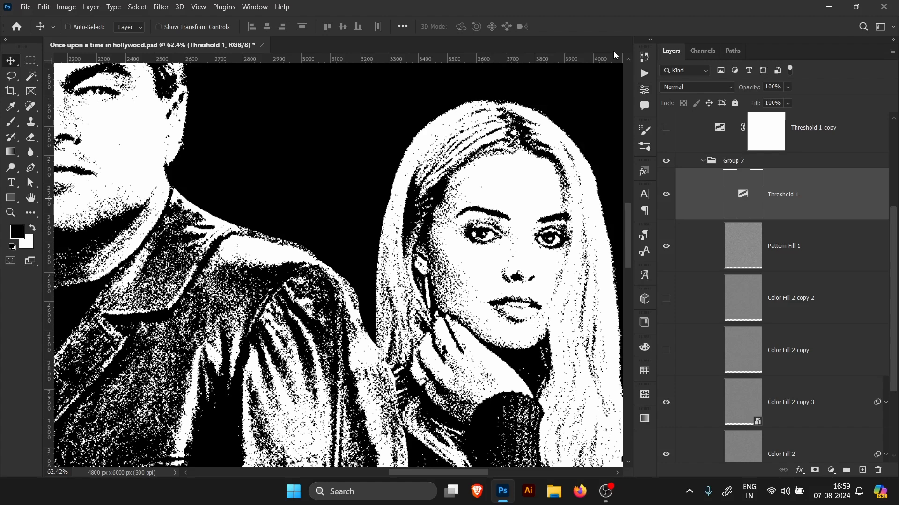
# Step: Collapse Group 7 and browse the contents of the Process02, Adjustments and Text groups
pyautogui.click(702, 160)
pyautogui.click(680, 253)
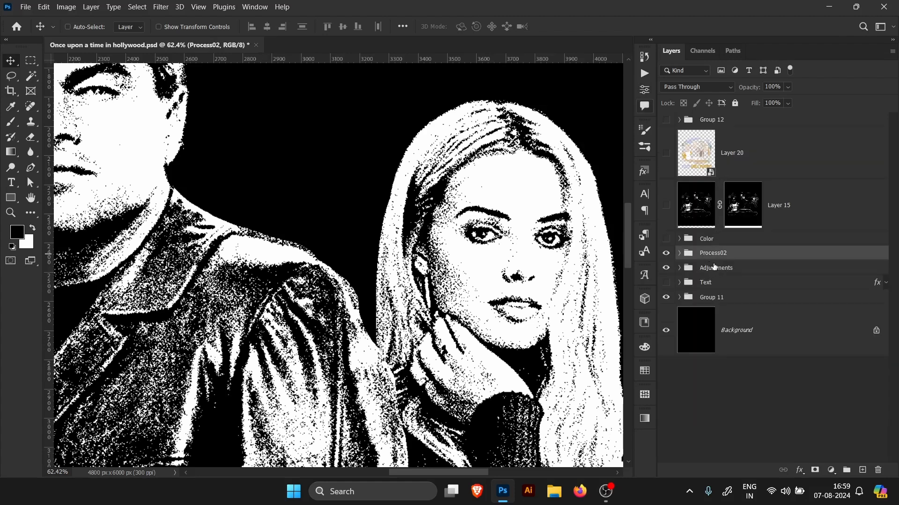
pyautogui.click(727, 273)
pyautogui.click(679, 269)
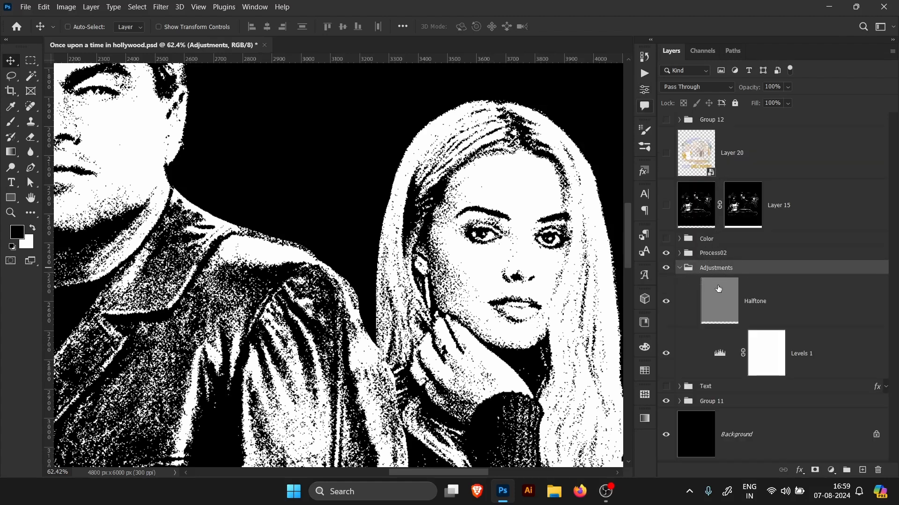
pyautogui.click(837, 314)
pyautogui.click(679, 268)
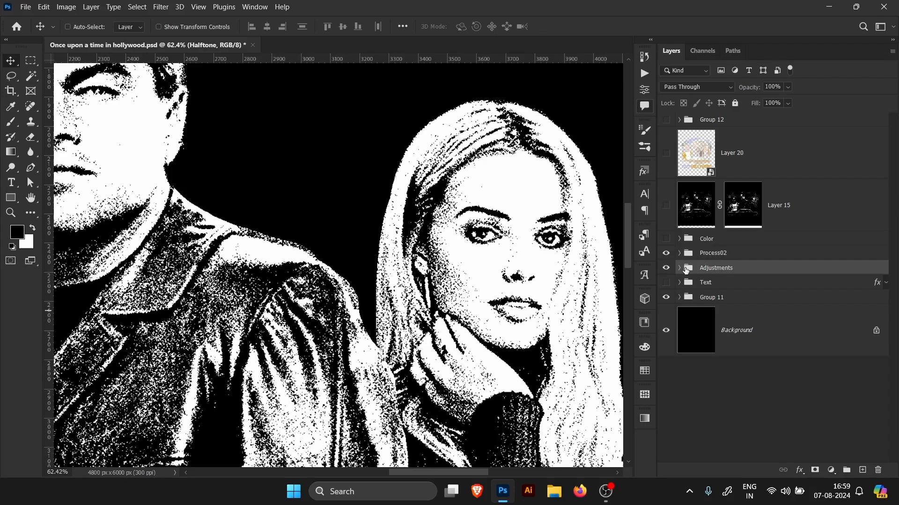
pyautogui.click(718, 283)
# Step: Expand Group 11 and turn on its Car group
pyautogui.hotkey('ctrl', '0')
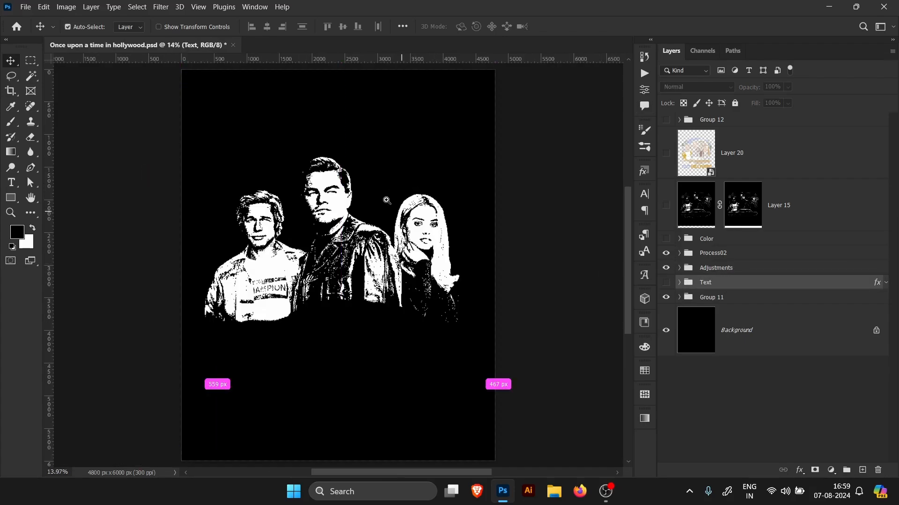
pyautogui.moveTo(349, 202); pyautogui.dragTo(396, 212)
pyautogui.click(679, 297)
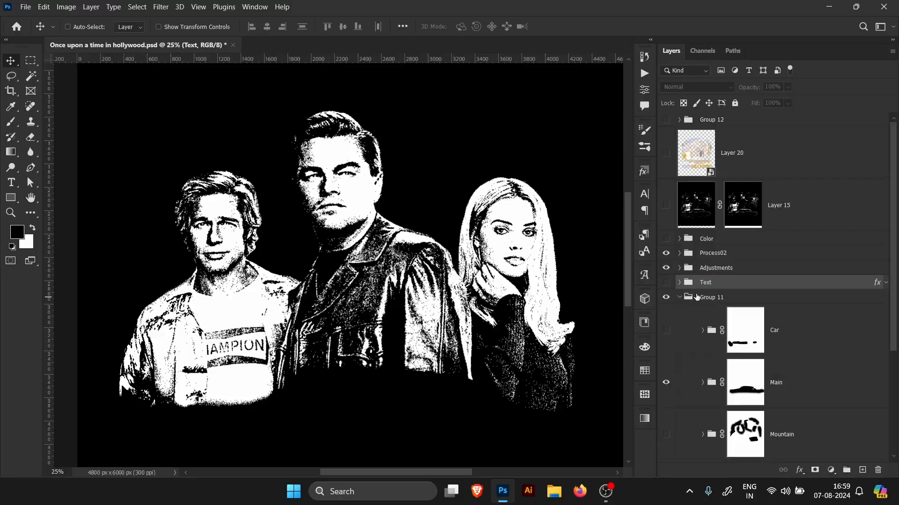
pyautogui.scroll(-5, 892, 244)
pyautogui.click(792, 251)
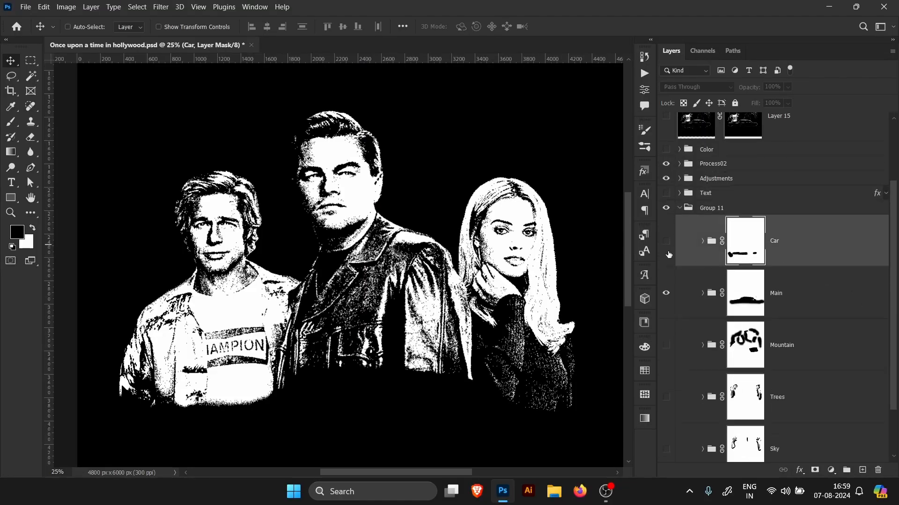
pyautogui.click(666, 240)
# Step: Zoom in on the car and expand the Car group to inspect its layers and smart filters
pyautogui.moveTo(410, 329); pyautogui.dragTo(415, 256)
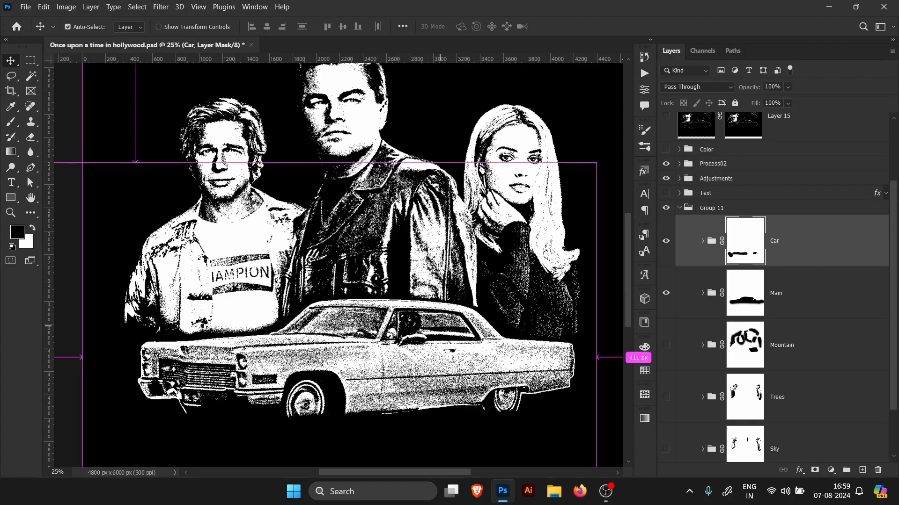
pyautogui.moveTo(481, 326); pyautogui.dragTo(497, 307)
pyautogui.click(796, 254)
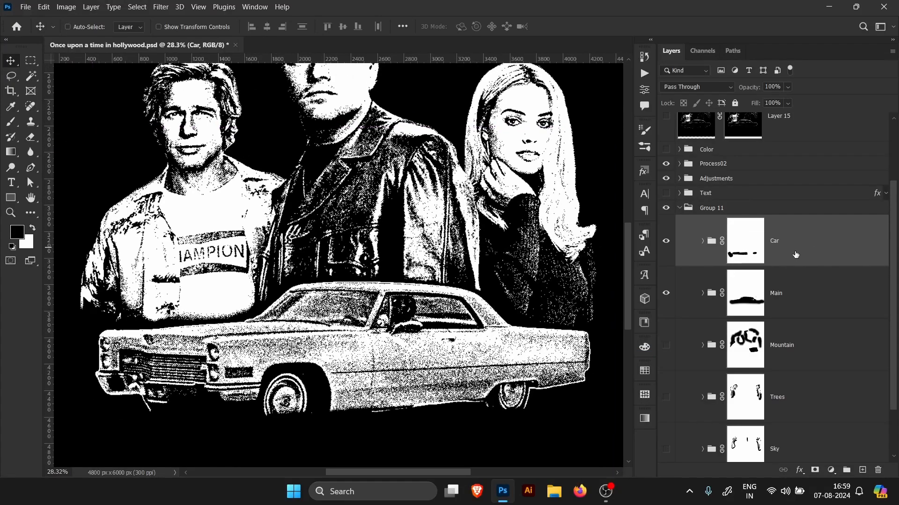
pyautogui.click(702, 241)
pyautogui.click(885, 207)
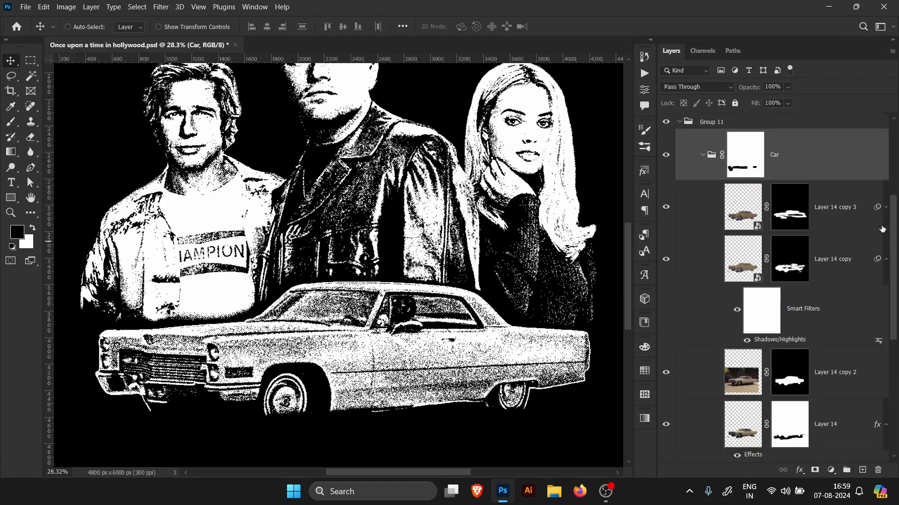
pyautogui.click(885, 253)
# Step: Toggle the car layer copies' visibility to compare them and hide Layer 14
pyautogui.click(855, 253)
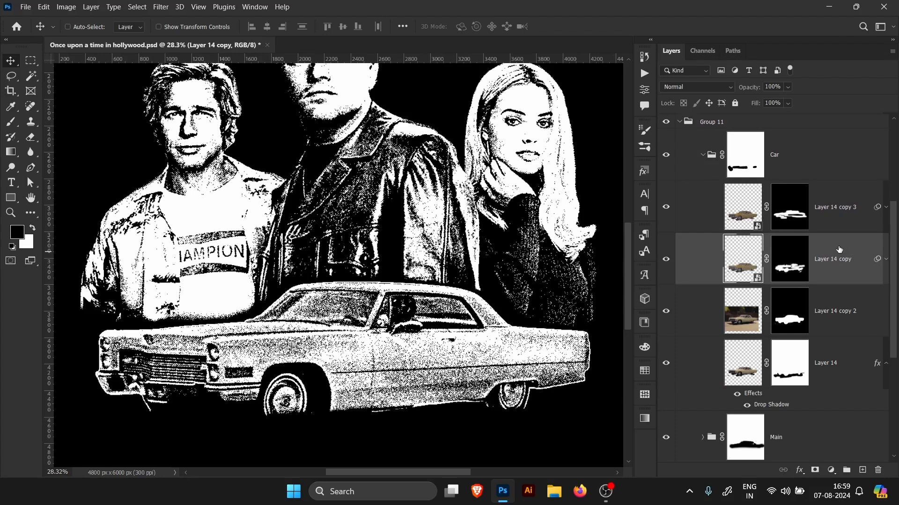
pyautogui.click(838, 224)
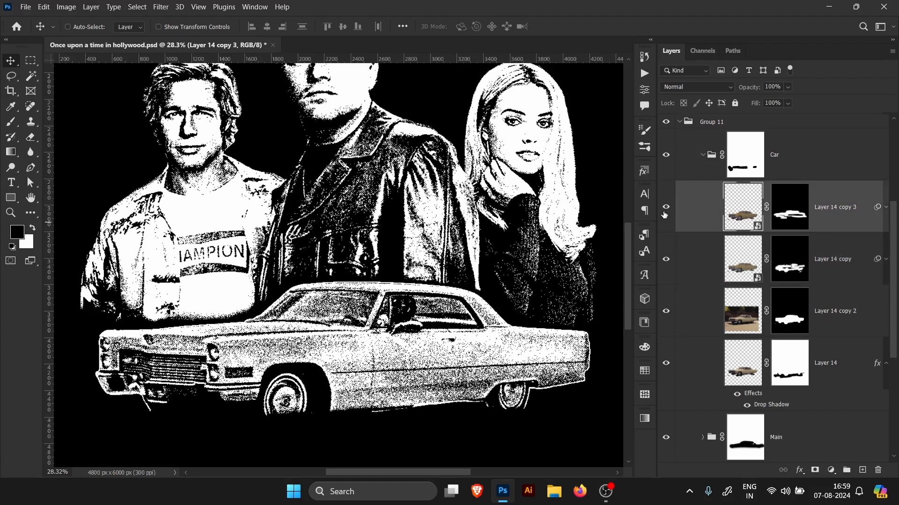
pyautogui.click(667, 309)
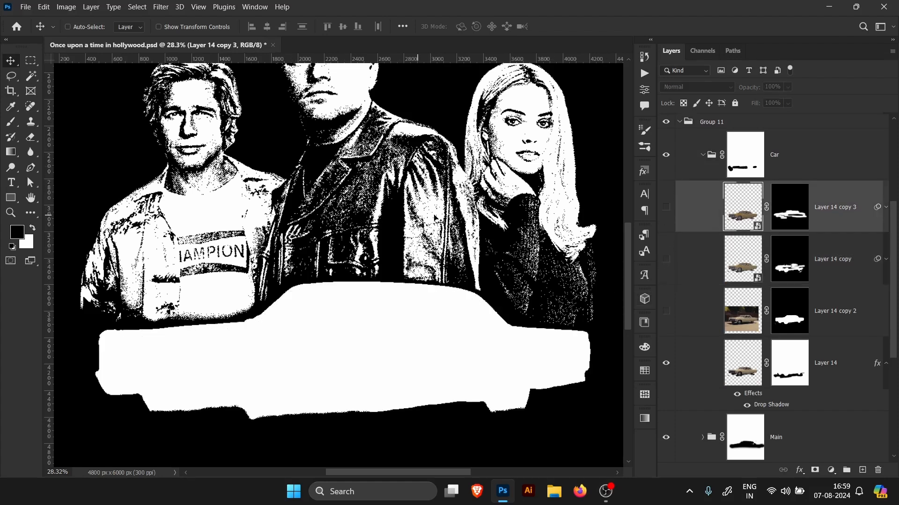
pyautogui.click(666, 311)
pyautogui.click(818, 326)
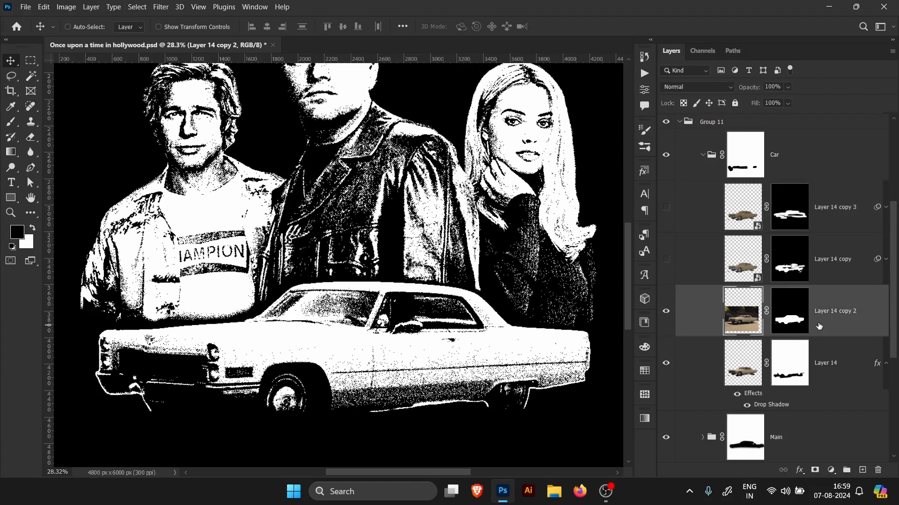
pyautogui.click(666, 364)
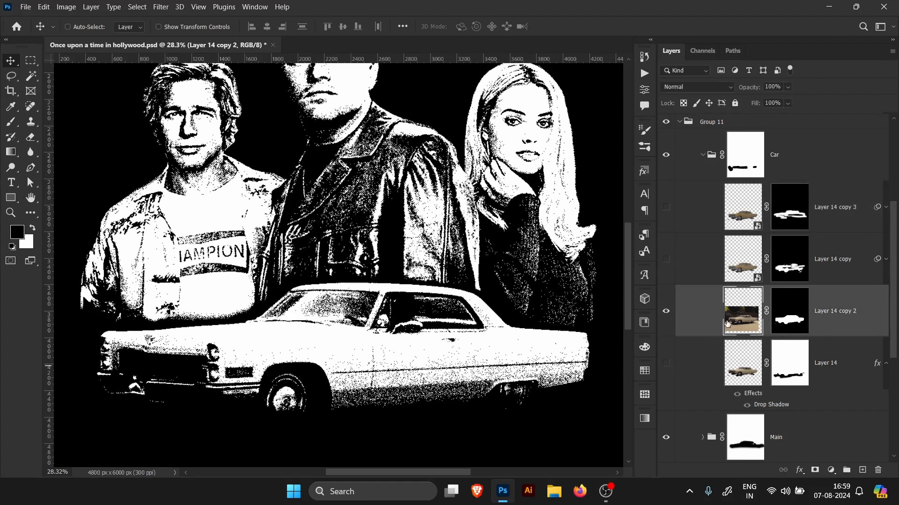
# Step: Show Layer 14 copy and try to open its Shadows/Highlights smart filter
pyautogui.click(834, 259)
pyautogui.click(666, 260)
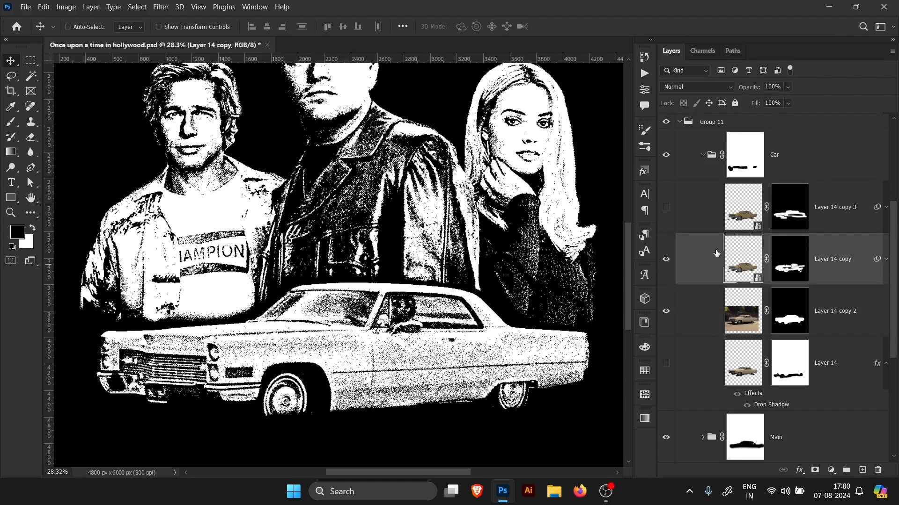
pyautogui.click(886, 260)
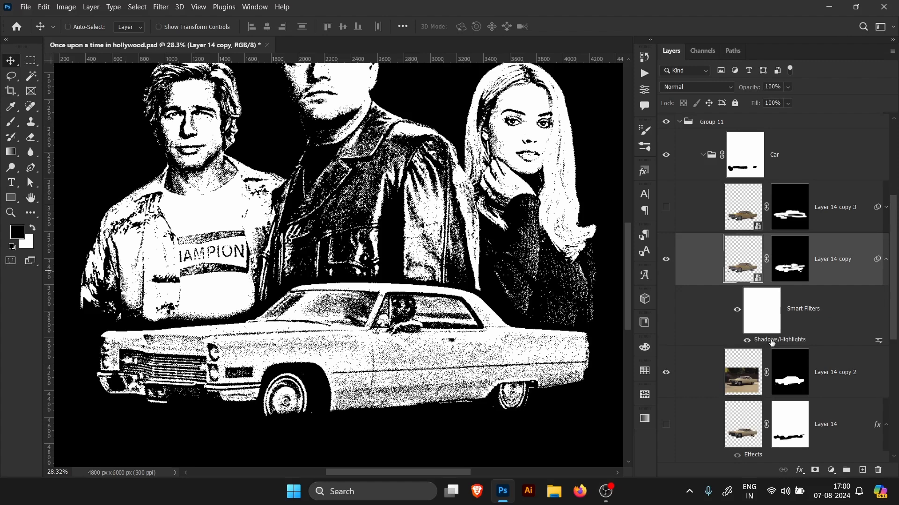
pyautogui.doubleClick(772, 341)
# Step: Select Layer 14 copy 3 and turn on its visibility
pyautogui.click(721, 217)
pyautogui.click(808, 229)
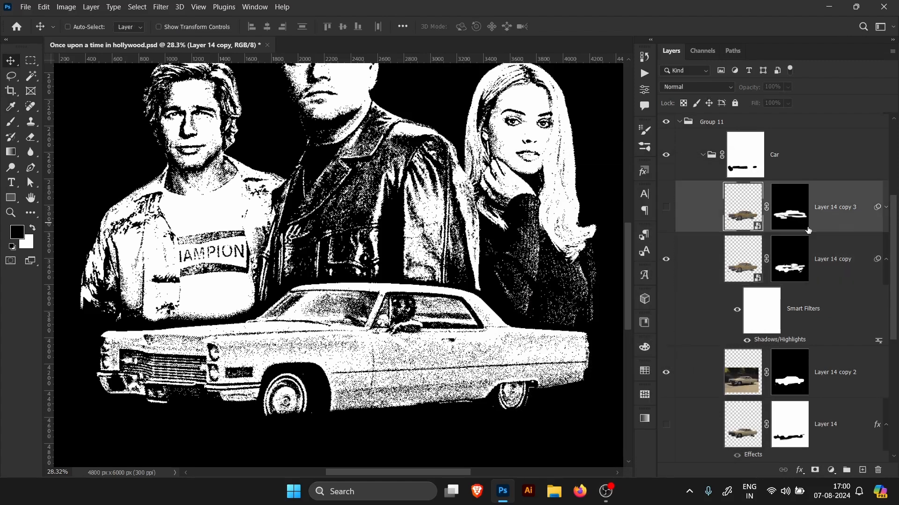
pyautogui.click(667, 216)
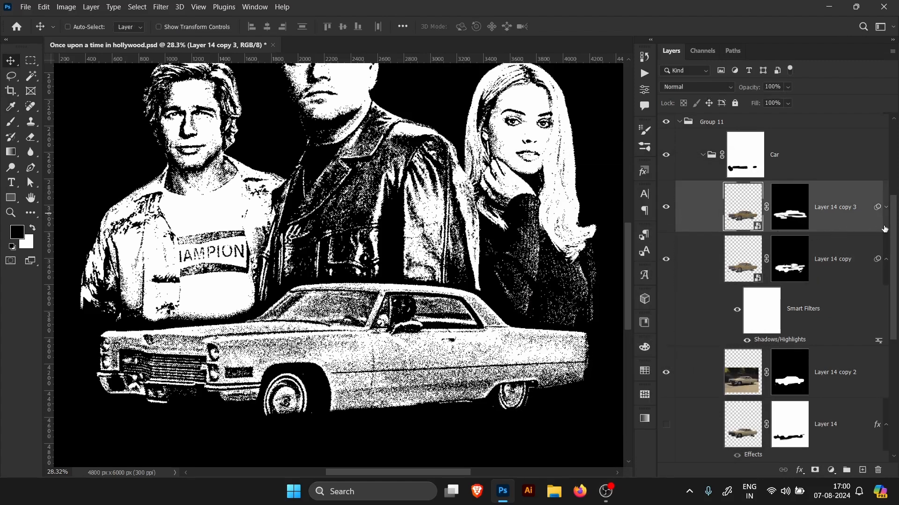
# Step: Open Layer 14 copy 3's Shadows/Highlights smart filter to review its settings, then collapse both copies' filter lists
pyautogui.click(886, 207)
pyautogui.doubleClick(783, 288)
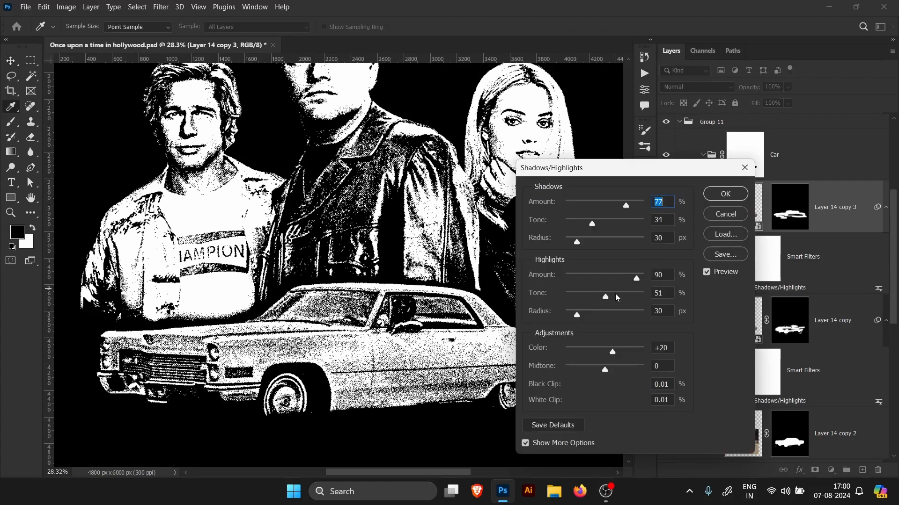
pyautogui.click(728, 216)
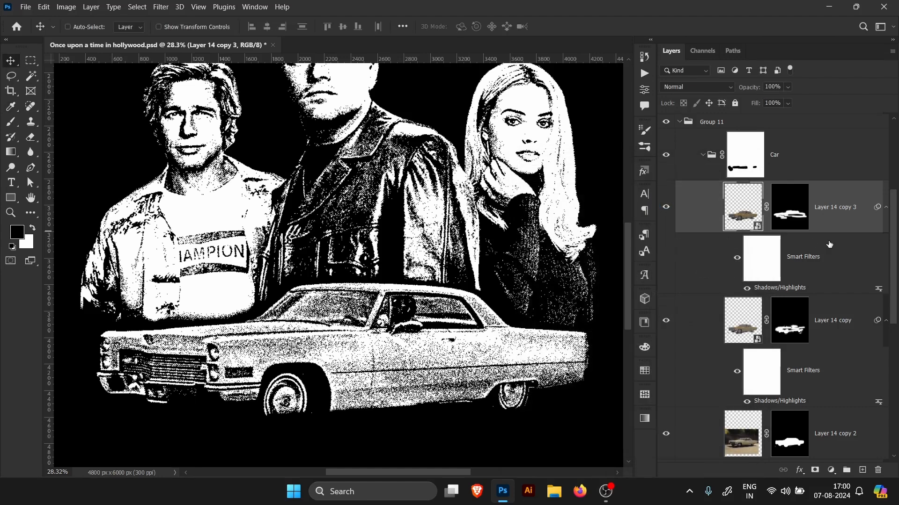
pyautogui.click(886, 207)
pyautogui.click(886, 259)
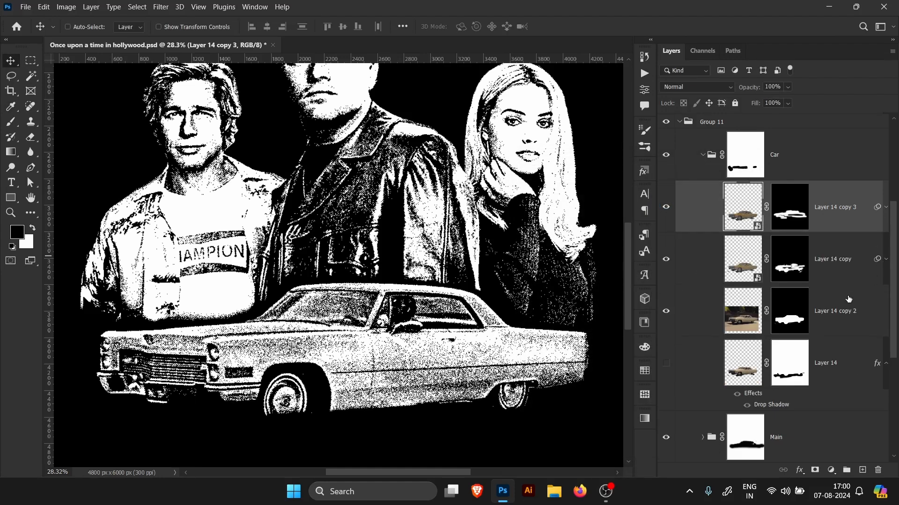
# Step: Show Layer 14 and open its Drop Shadow layer style to review the settings without changing them
pyautogui.click(822, 366)
pyautogui.click(666, 363)
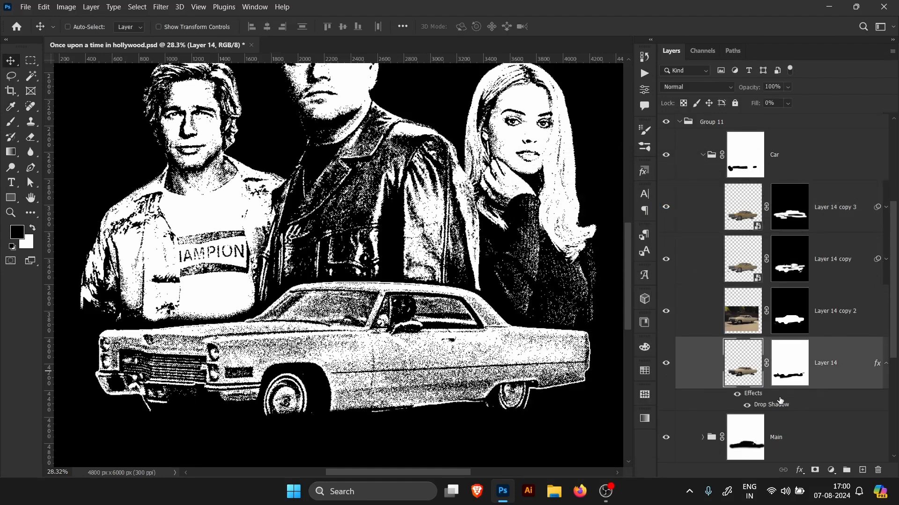
pyautogui.doubleClick(757, 403)
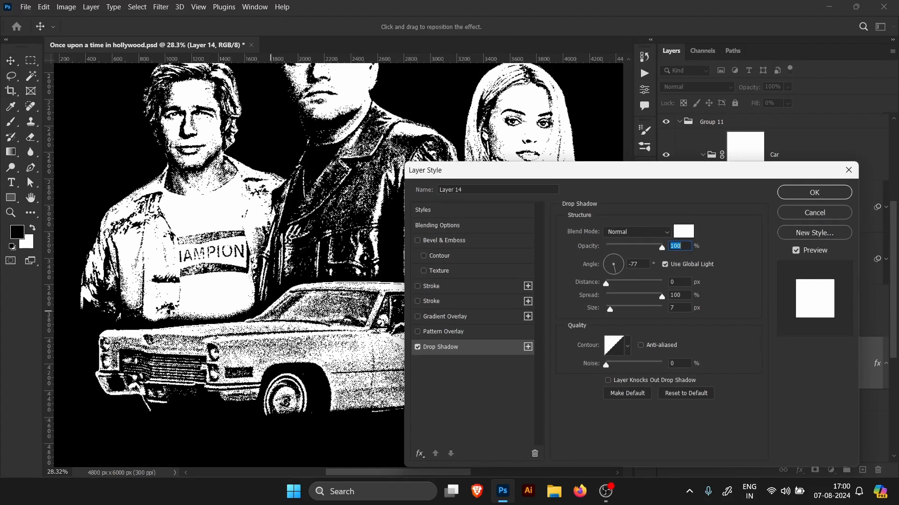
pyautogui.click(815, 213)
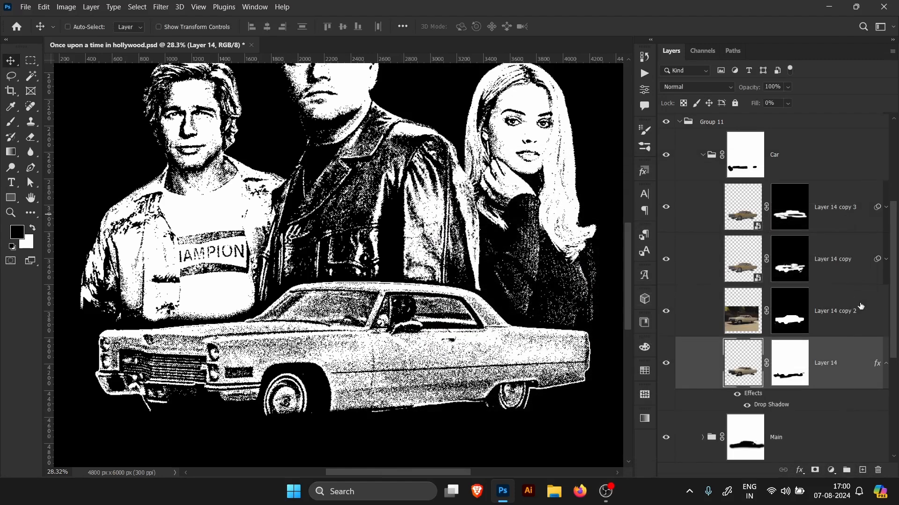
# Step: Collapse the Car group, then expand the Mountain group and turn on its visibility
pyautogui.click(703, 156)
pyautogui.click(819, 198)
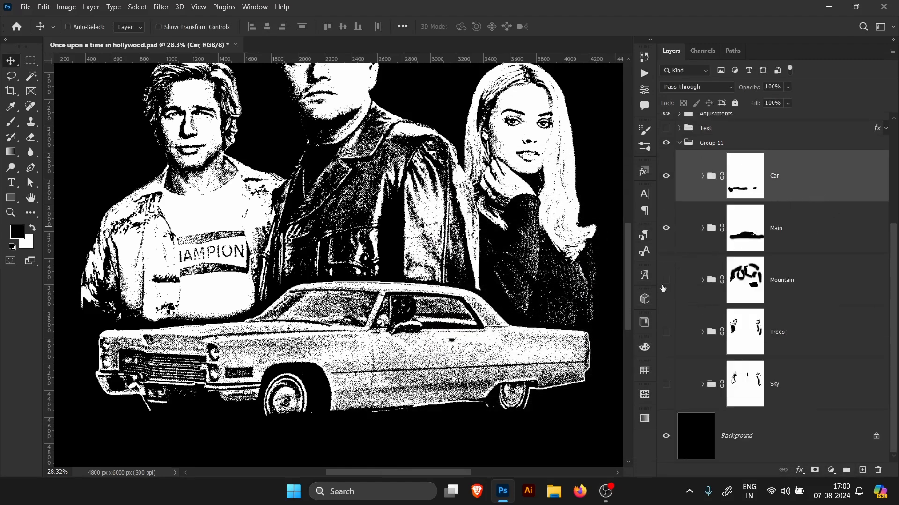
pyautogui.click(703, 280)
pyautogui.click(666, 280)
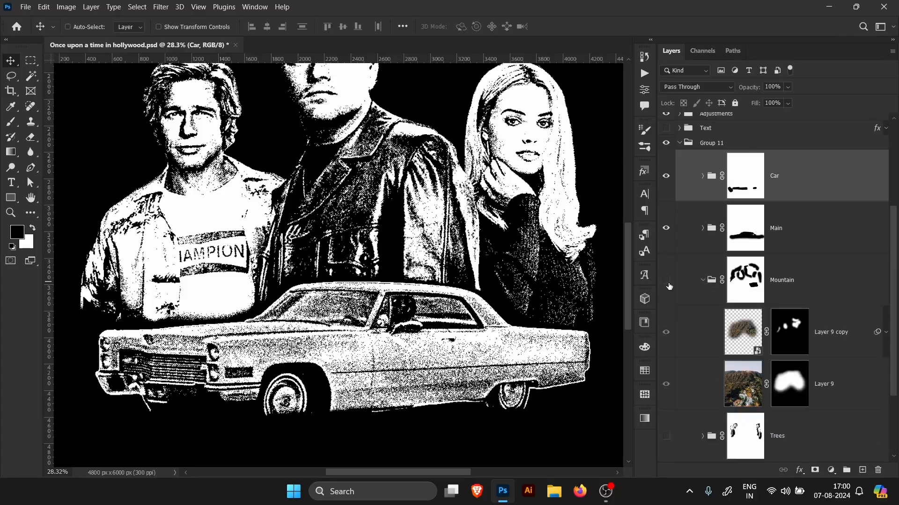
# Step: Hide the Process02 and Adjustments groups to view the poster in colour
pyautogui.click(836, 385)
pyautogui.moveTo(501, 232)
pyautogui.mouseDown()
pyautogui.moveTo(452, 233)
pyautogui.moveTo(500, 233)
pyautogui.mouseUp()
pyautogui.moveTo(465, 195); pyautogui.dragTo(497, 204)
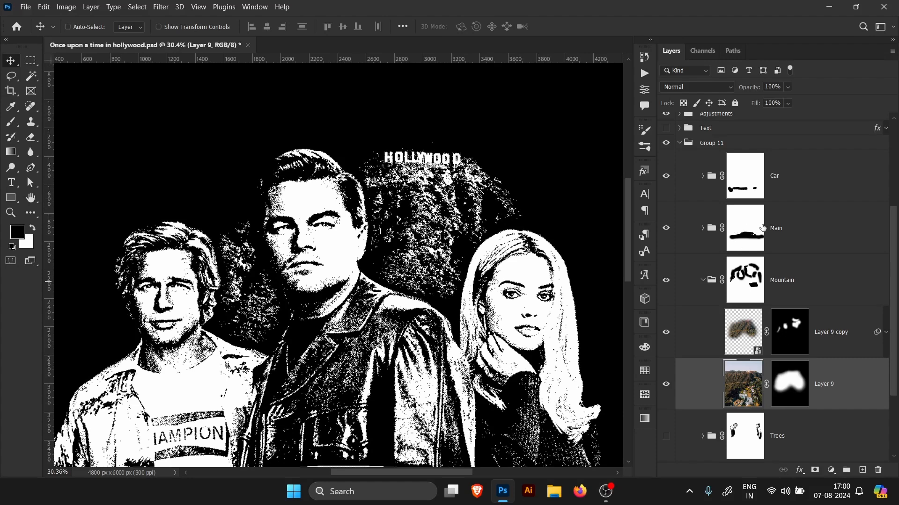
pyautogui.moveTo(893, 256); pyautogui.dragTo(893, 202)
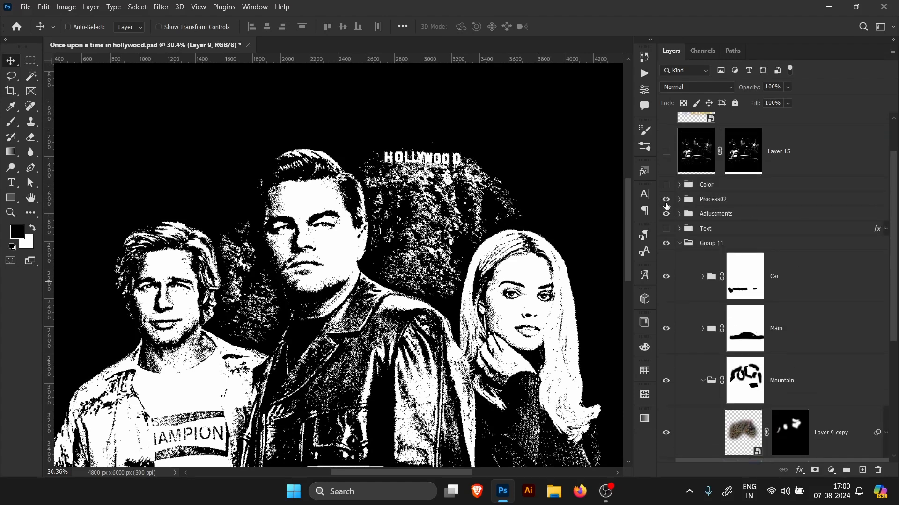
pyautogui.moveTo(666, 199); pyautogui.dragTo(666, 213)
pyautogui.moveTo(893, 248); pyautogui.dragTo(892, 350)
# Step: Disable and re-enable Layer 9's mask to compare the mountain with and without it
pyautogui.click(771, 320)
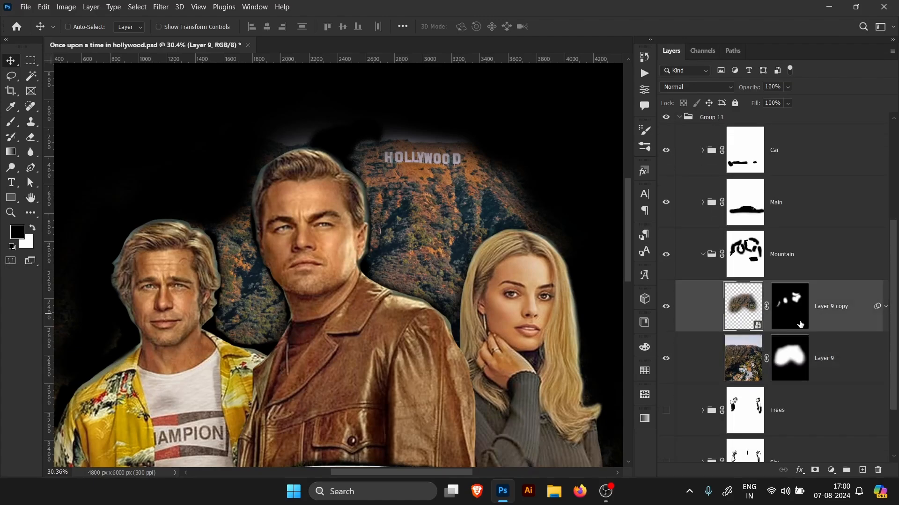
pyautogui.rightClick(788, 357)
pyautogui.click(812, 360)
pyautogui.scroll(-2, 387, 284)
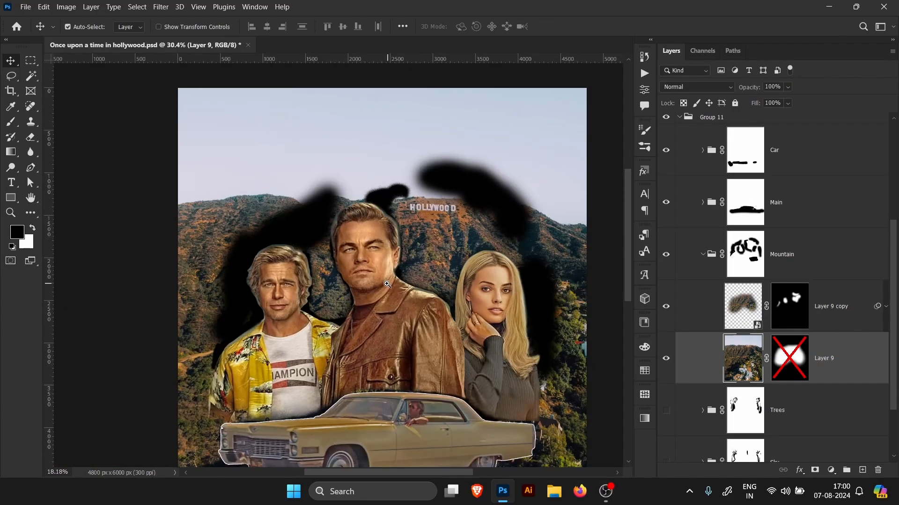
pyautogui.moveTo(387, 284); pyautogui.dragTo(416, 272)
pyautogui.moveTo(391, 112); pyautogui.dragTo(431, 121)
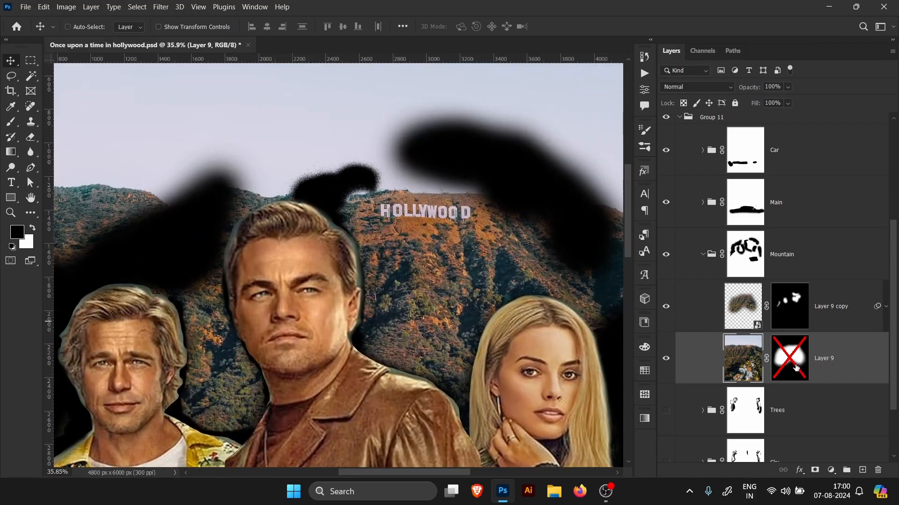
pyautogui.rightClick(795, 368)
pyautogui.click(814, 370)
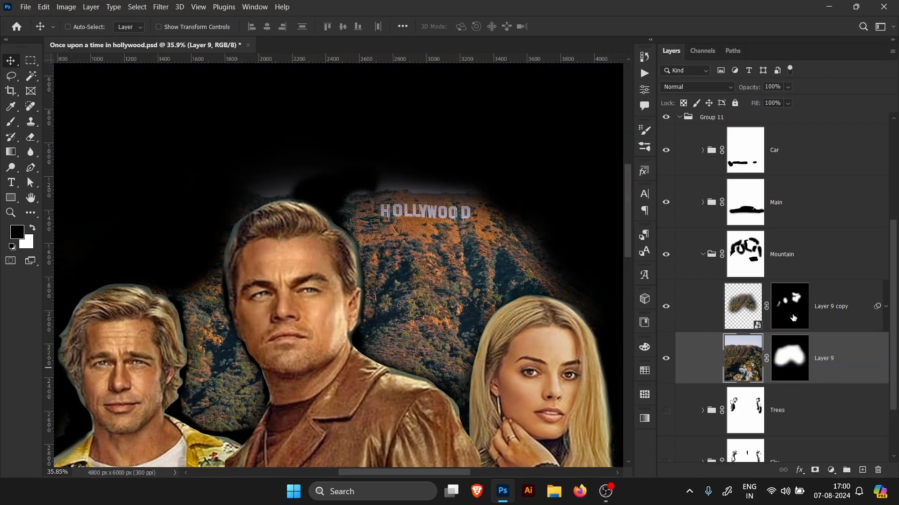
# Step: Select the Mountain group and collapse it
pyautogui.click(835, 319)
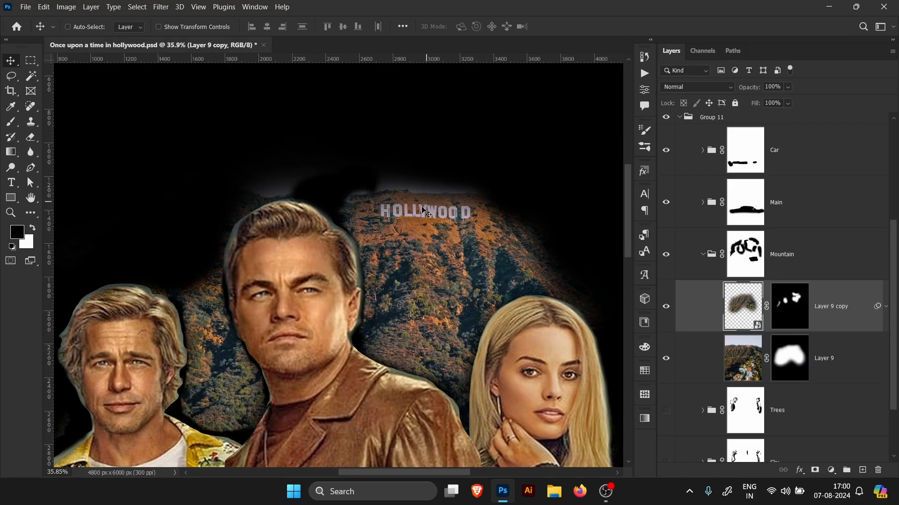
pyautogui.moveTo(488, 265); pyautogui.dragTo(484, 247)
pyautogui.moveTo(483, 246)
pyautogui.mouseDown()
pyautogui.moveTo(477, 259)
pyautogui.moveTo(485, 249)
pyautogui.moveTo(474, 250)
pyautogui.mouseUp()
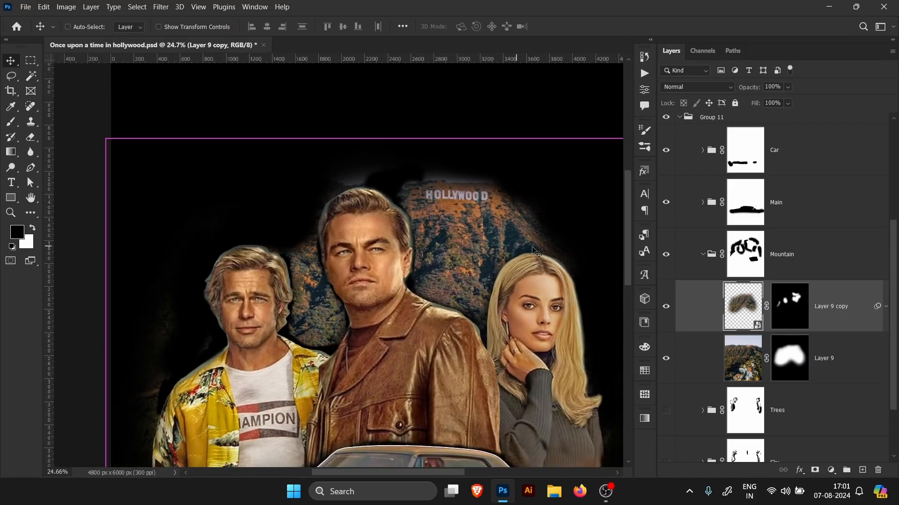
pyautogui.click(802, 268)
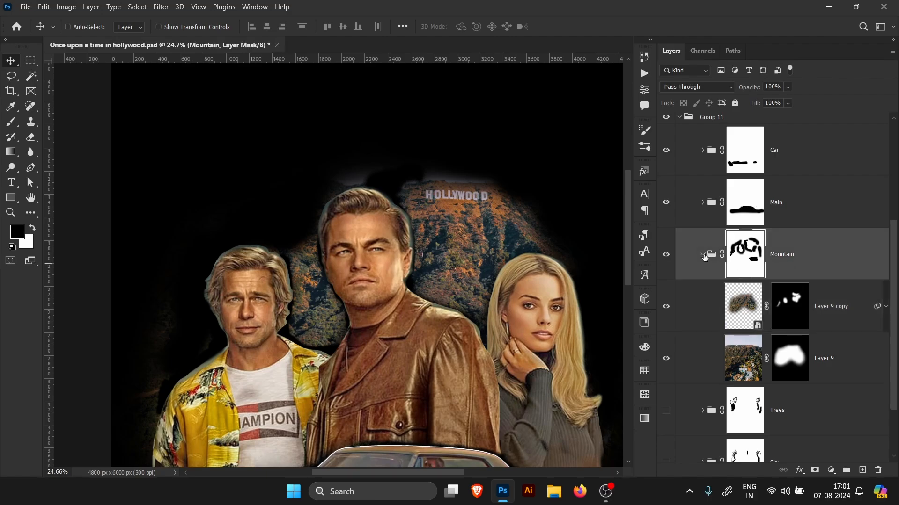
pyautogui.click(702, 254)
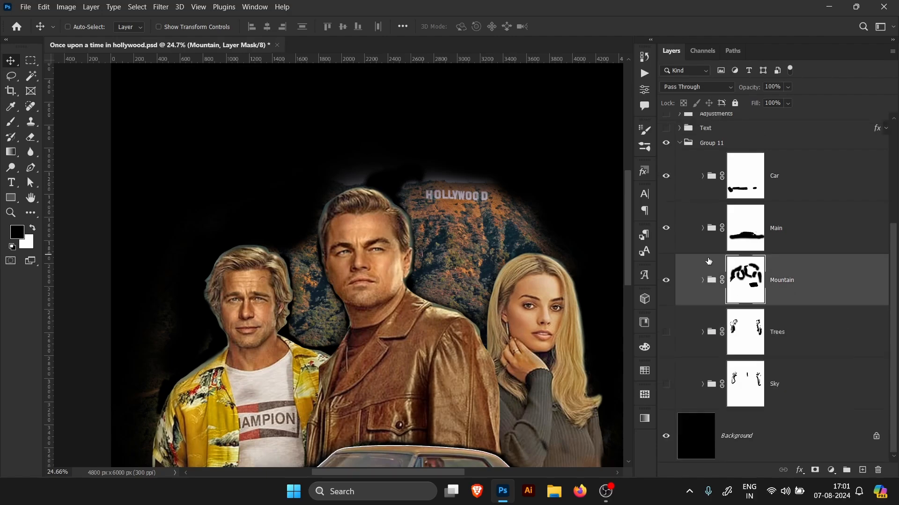
# Step: Select the Trees group and turn on its visibility
pyautogui.click(794, 346)
pyautogui.click(666, 332)
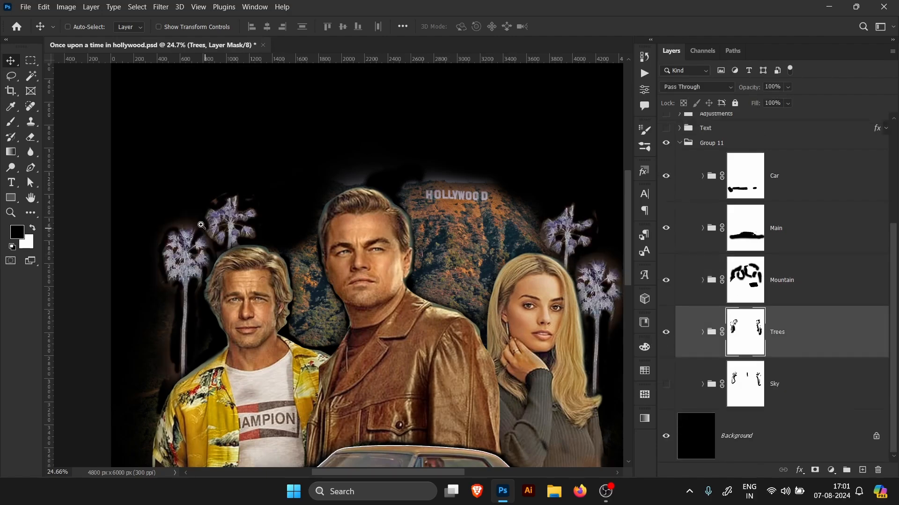
pyautogui.moveTo(201, 226); pyautogui.dragTo(178, 225)
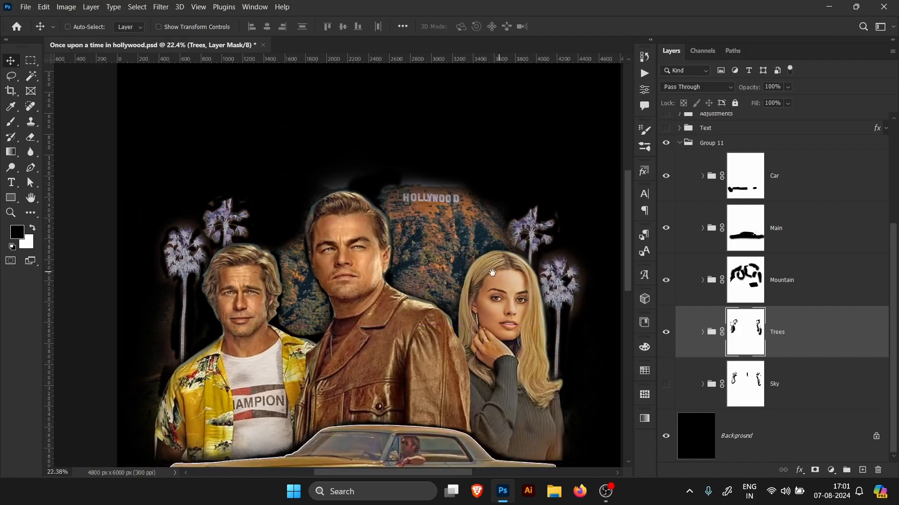
pyautogui.moveTo(496, 274); pyautogui.dragTo(388, 289)
pyautogui.moveTo(463, 300); pyautogui.dragTo(481, 296)
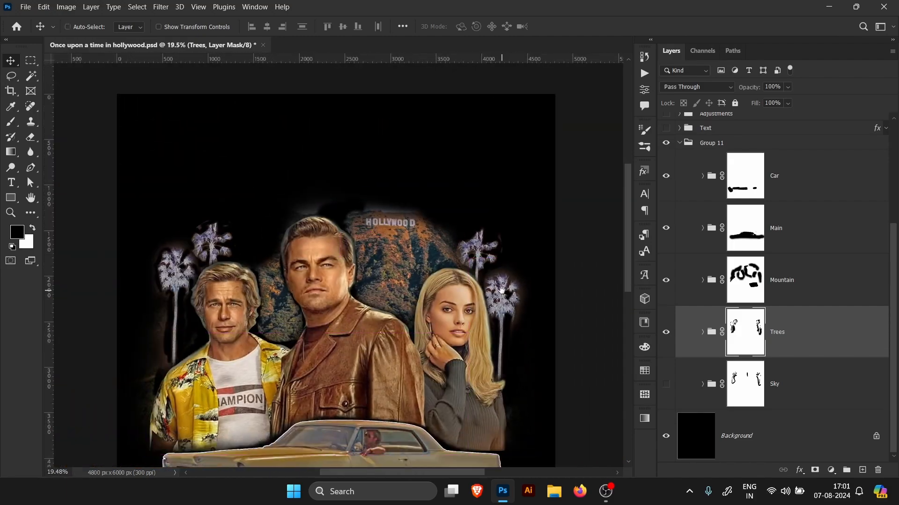
pyautogui.moveTo(394, 271); pyautogui.dragTo(427, 272)
# Step: Turn on the Sky group's visibility and expand it
pyautogui.click(666, 385)
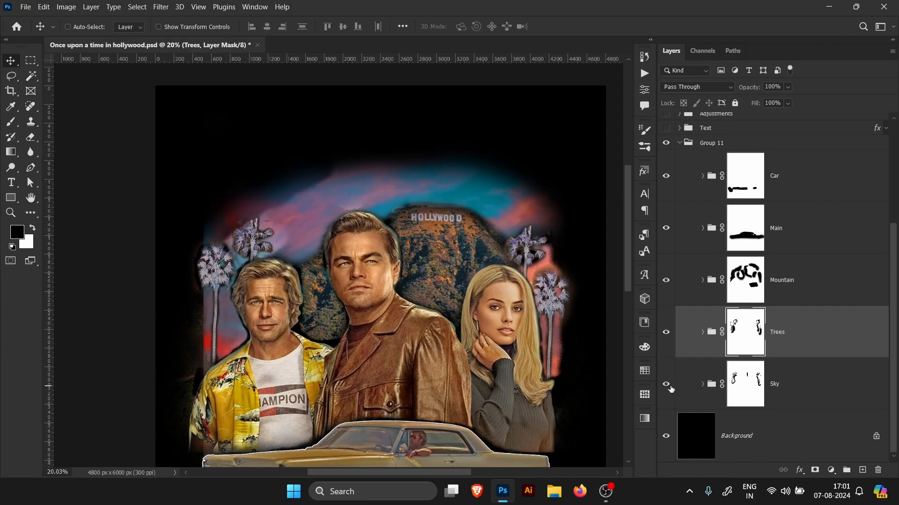
pyautogui.click(837, 379)
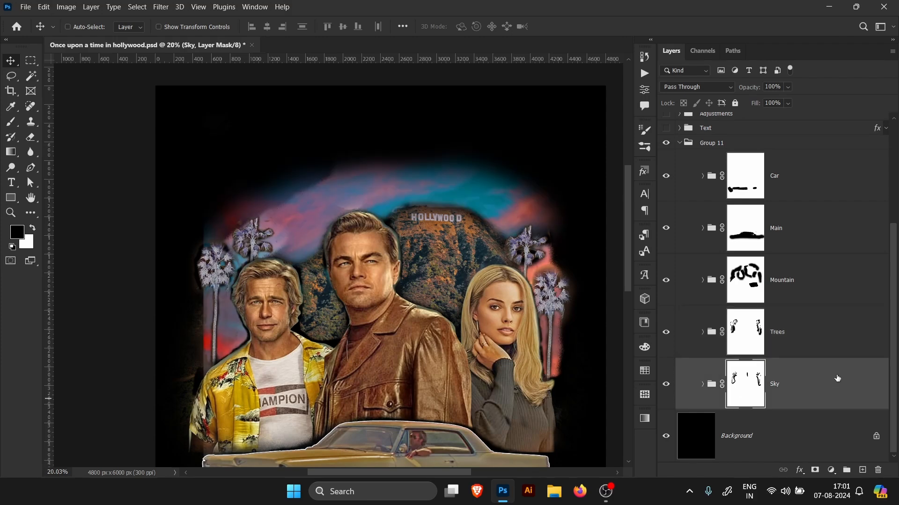
pyautogui.click(702, 384)
pyautogui.scroll(-3, 780, 382)
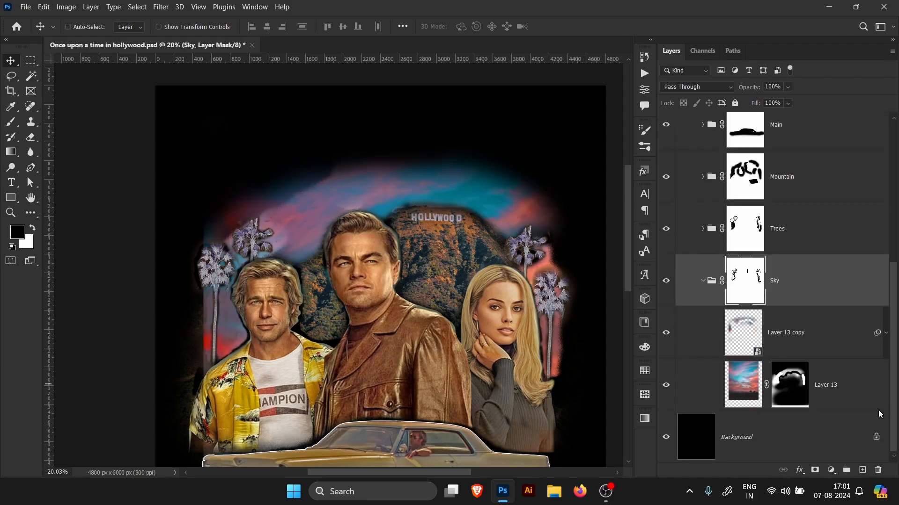
# Step: Disable and re-enable Layer 13's mask to compare the sky with and without it
pyautogui.rightClick(781, 382)
pyautogui.click(810, 279)
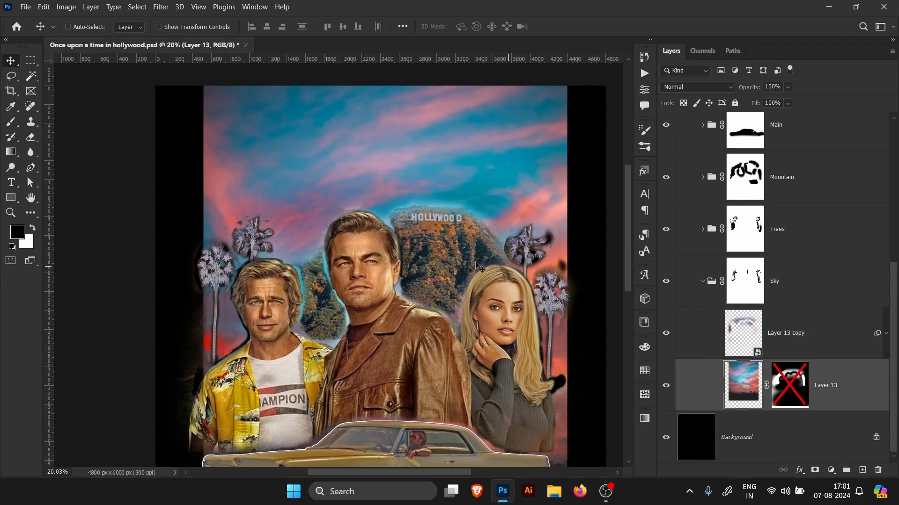
pyautogui.moveTo(431, 263)
pyautogui.mouseDown()
pyautogui.moveTo(398, 263)
pyautogui.moveTo(439, 265)
pyautogui.mouseUp()
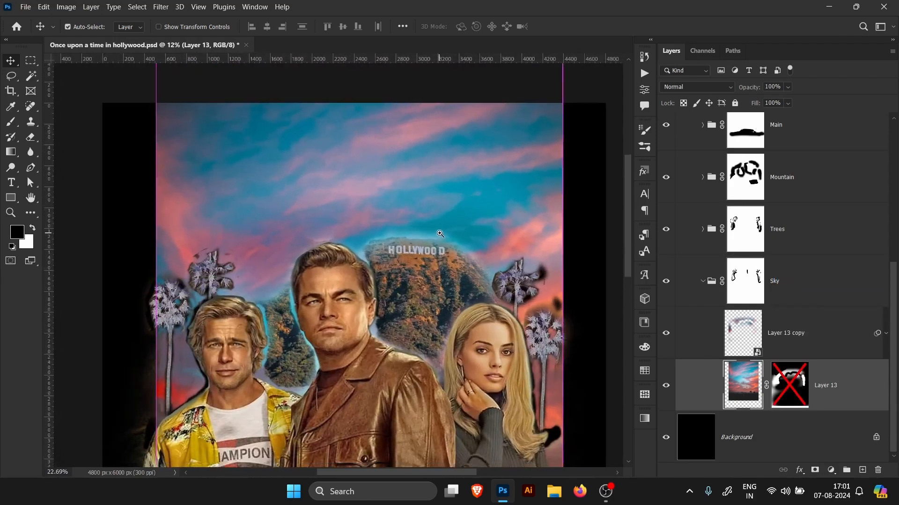
pyautogui.rightClick(793, 391)
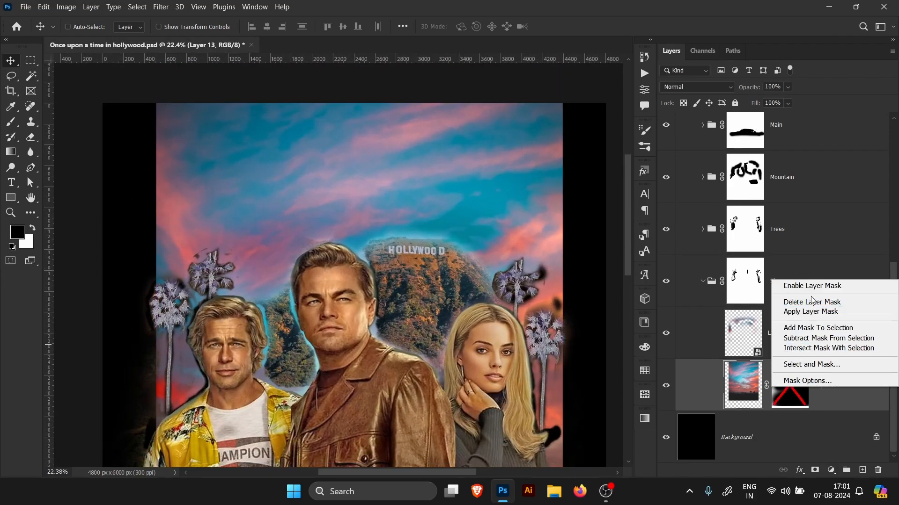
pyautogui.click(805, 285)
# Step: Collapse the Sky group and paint black on its group mask with a 500 px Soft Round brush along the upper-left sky
pyautogui.click(702, 281)
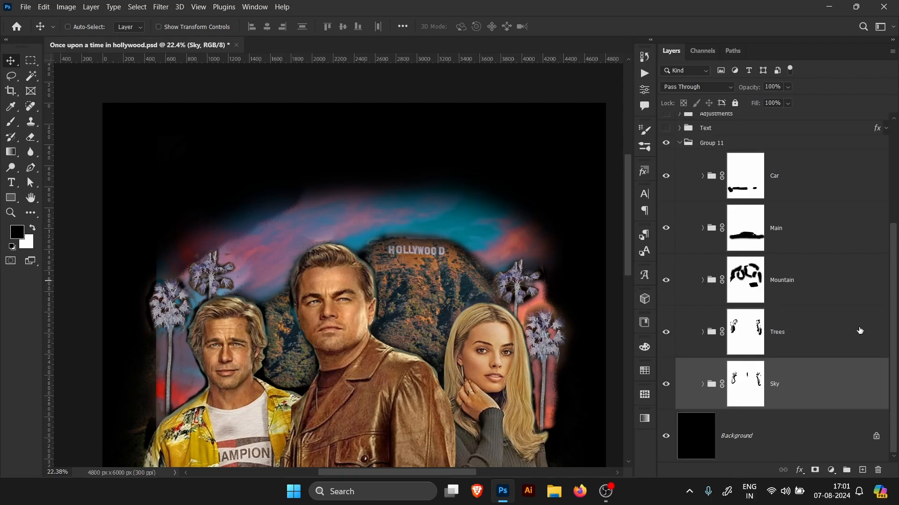
pyautogui.click(746, 384)
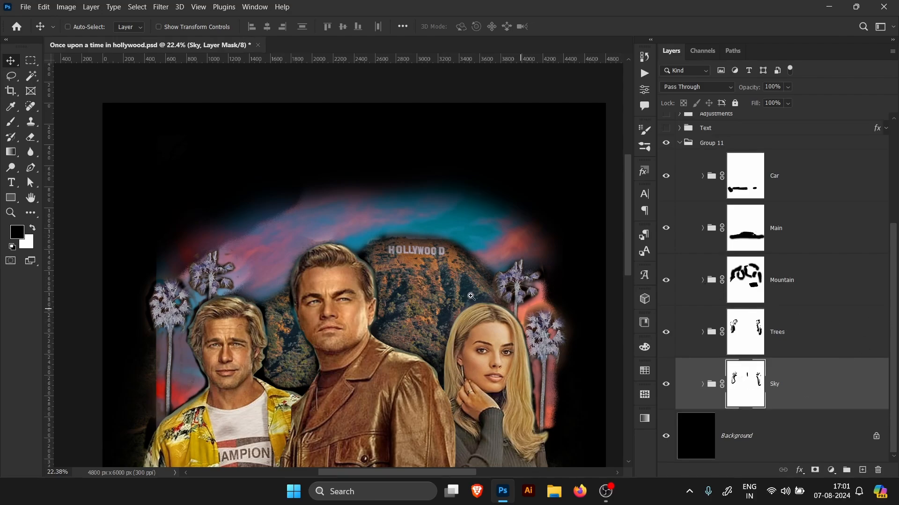
pyautogui.moveTo(399, 294); pyautogui.dragTo(423, 276)
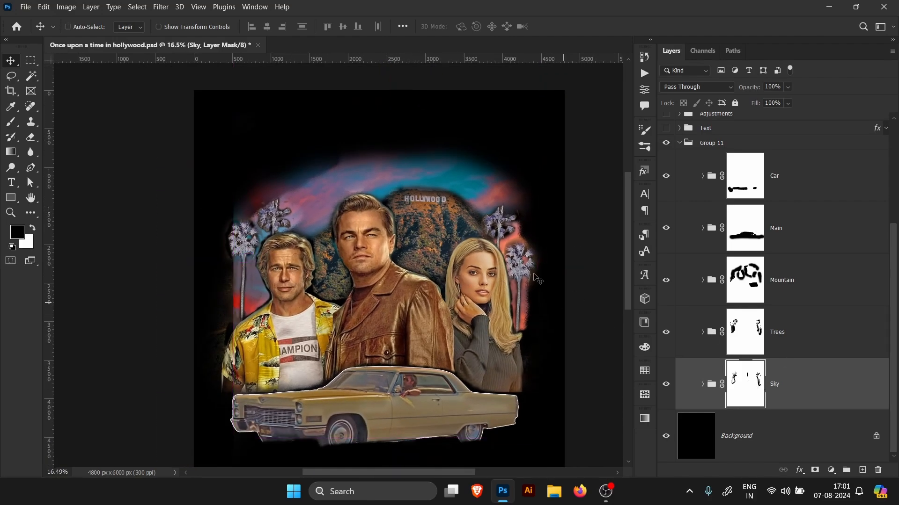
pyautogui.press('b')
pyautogui.click(80, 27)
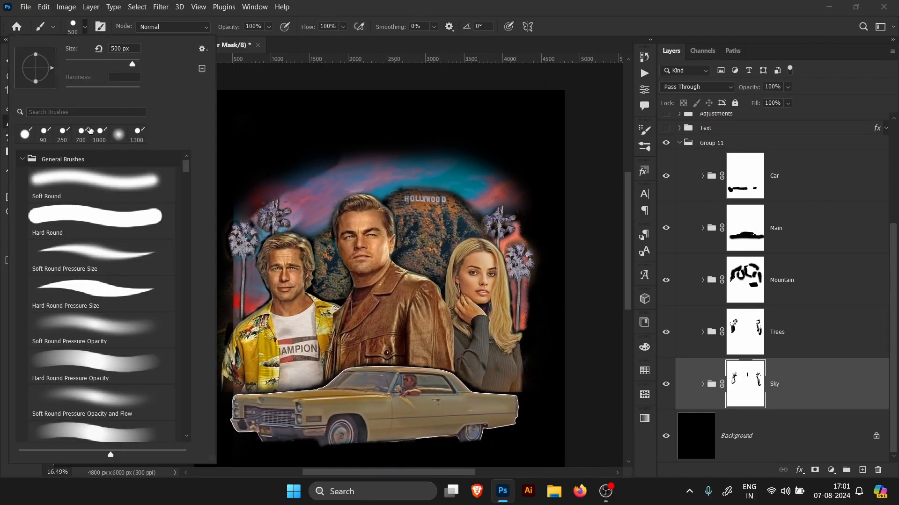
pyautogui.click(91, 180)
pyautogui.click(255, 135)
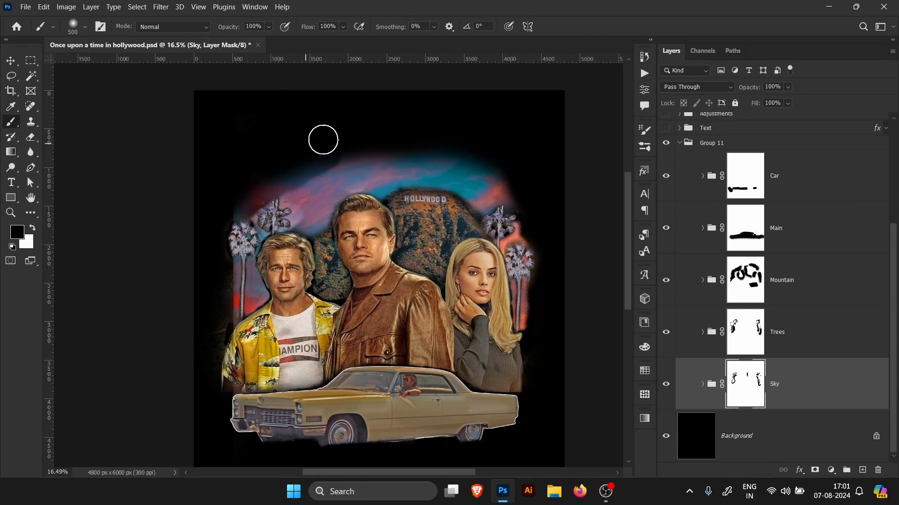
pyautogui.moveTo(323, 139)
pyautogui.mouseDown()
pyautogui.moveTo(226, 194)
pyautogui.moveTo(238, 191)
pyautogui.moveTo(213, 226)
pyautogui.moveTo(211, 327)
pyautogui.mouseUp()
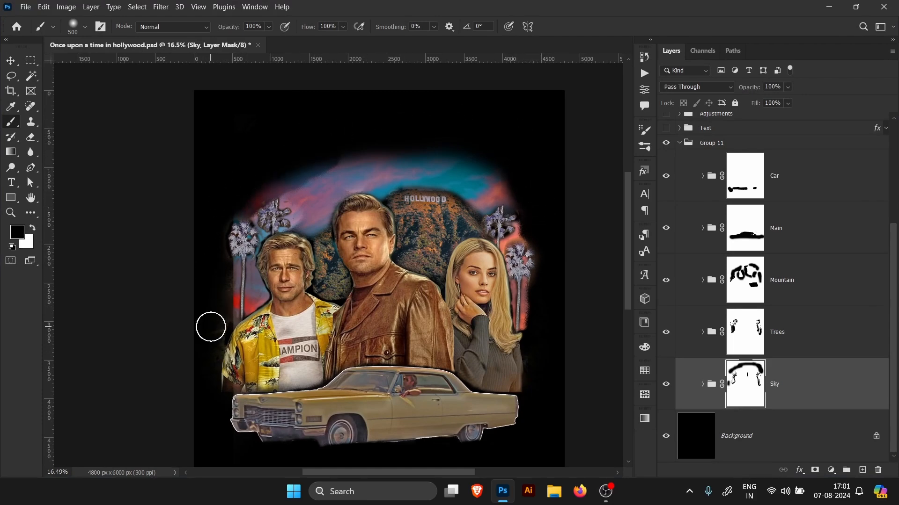
# Step: Select and review the Mountain, Car, Trees and Sky group masks, zooming in on the poster's right side
pyautogui.click(751, 290)
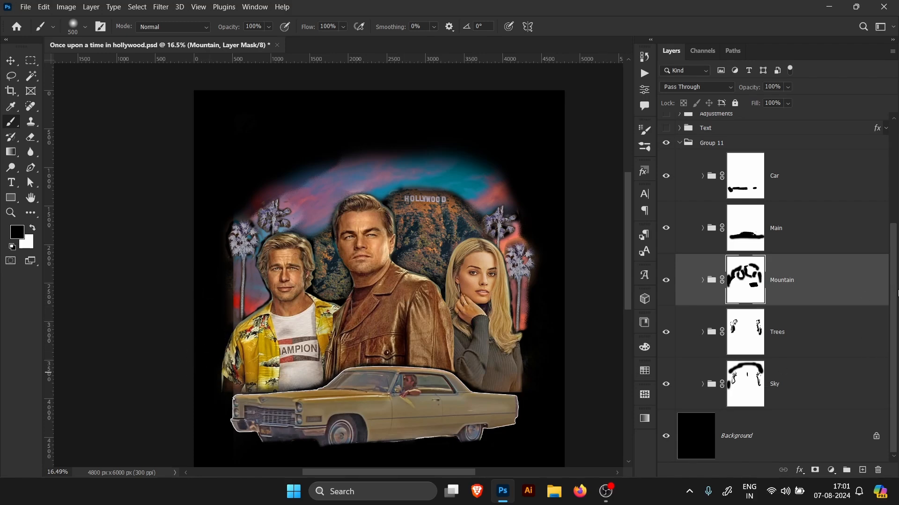
pyautogui.scroll(1, 892, 294)
pyautogui.click(777, 200)
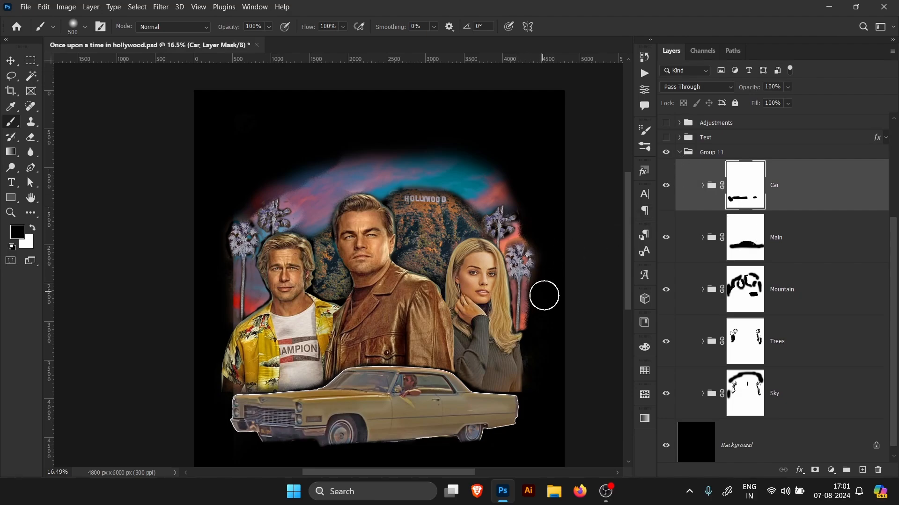
pyautogui.scroll(4, 553, 394)
pyautogui.moveTo(569, 328)
pyautogui.mouseDown()
pyautogui.moveTo(556, 370)
pyautogui.moveTo(547, 342)
pyautogui.moveTo(558, 353)
pyautogui.moveTo(554, 323)
pyautogui.mouseUp()
pyautogui.moveTo(532, 316)
pyautogui.mouseDown()
pyautogui.moveTo(484, 321)
pyautogui.moveTo(516, 334)
pyautogui.mouseUp()
pyautogui.click(752, 358)
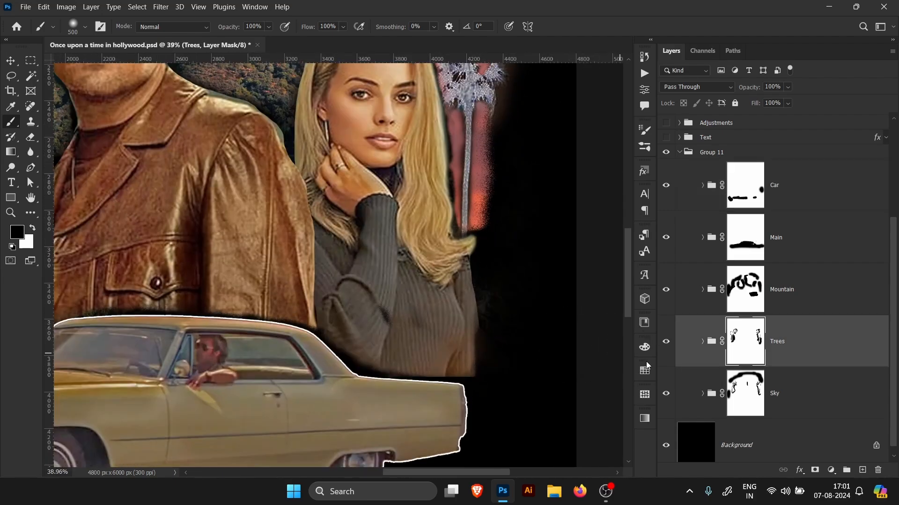
pyautogui.click(739, 400)
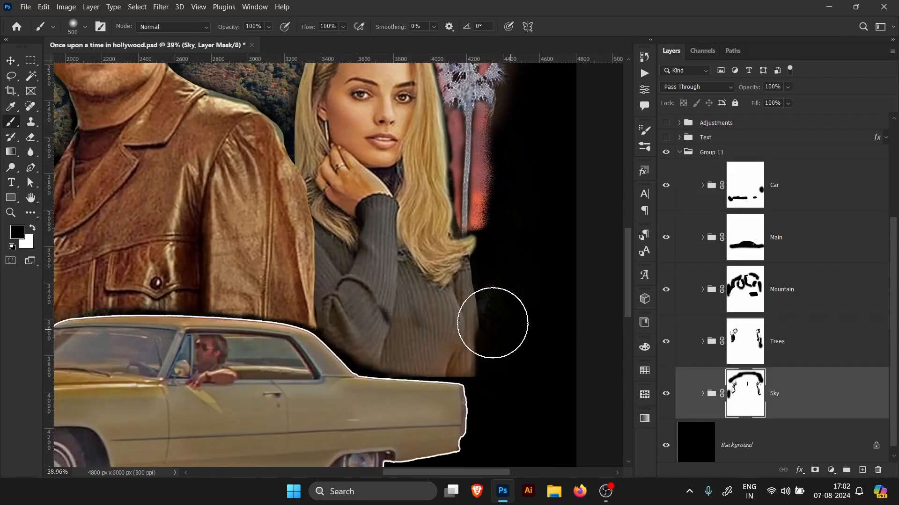
pyautogui.moveTo(498, 325)
pyautogui.mouseDown()
pyautogui.moveTo(551, 298)
pyautogui.moveTo(515, 301)
pyautogui.moveTo(494, 287)
pyautogui.moveTo(513, 318)
pyautogui.moveTo(489, 291)
pyautogui.mouseUp()
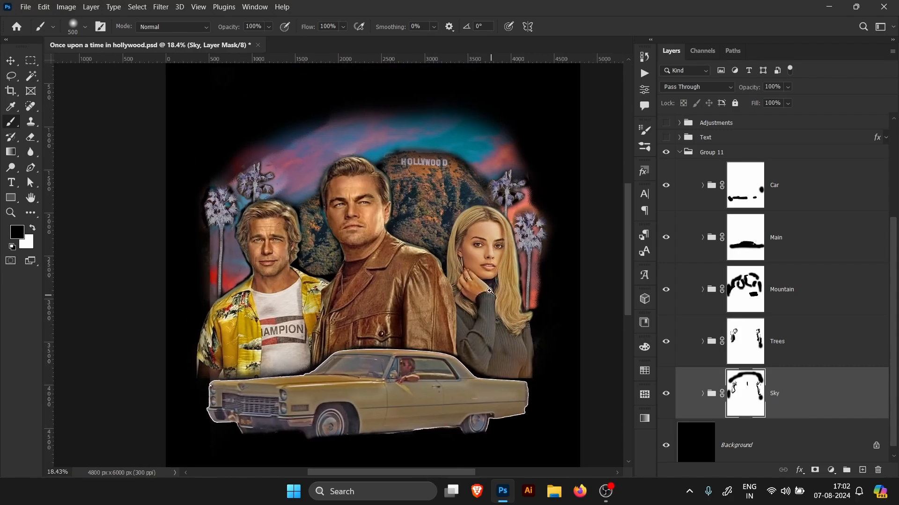
pyautogui.moveTo(446, 213)
pyautogui.mouseDown()
pyautogui.moveTo(472, 213)
pyautogui.moveTo(451, 213)
pyautogui.mouseUp()
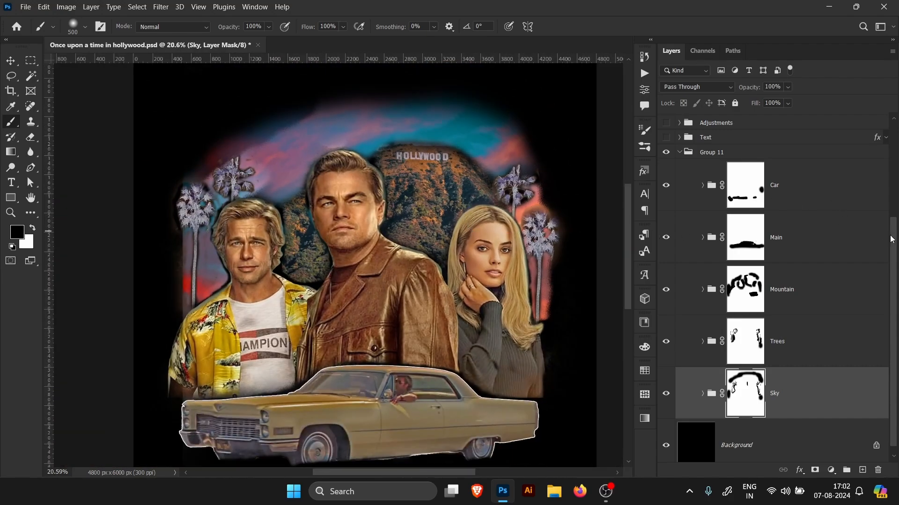
pyautogui.scroll(3, 891, 240)
# Step: Collapse Group 11 and turn on the Adjustments and Process02 groups' visibility
pyautogui.click(677, 186)
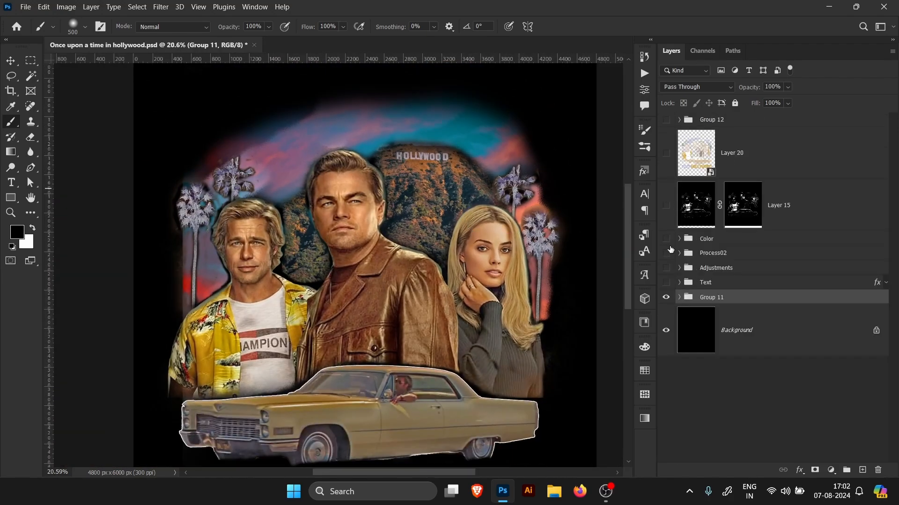
pyautogui.click(666, 267)
pyautogui.click(665, 253)
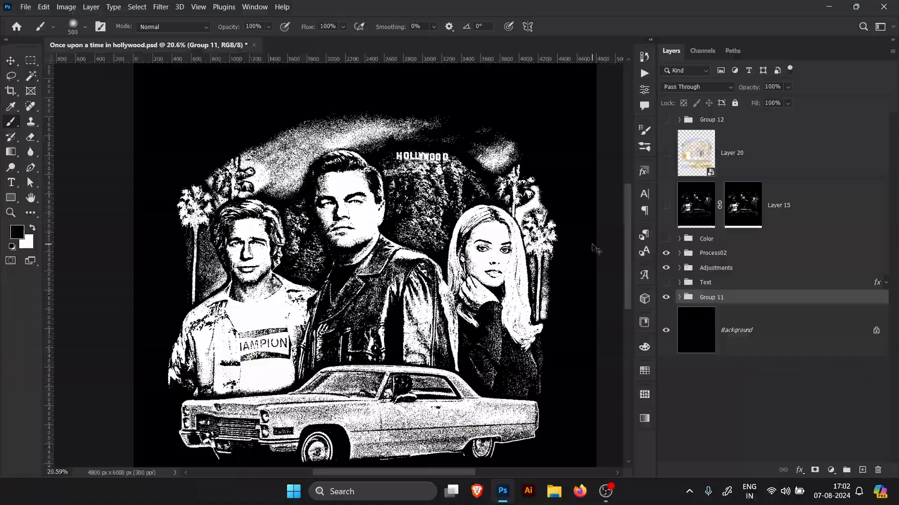
# Step: Zoom in and out to examine the halftone effect across the faces and background
pyautogui.hotkey('ctrl', '0')
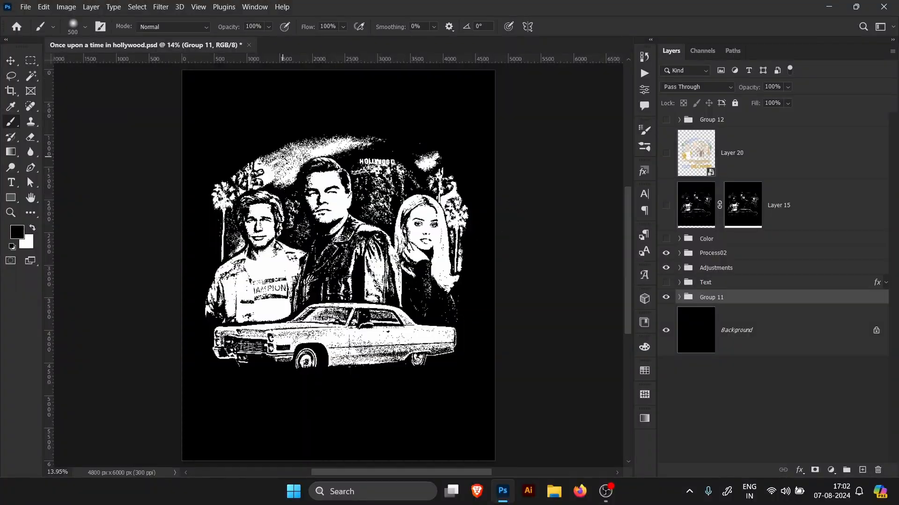
pyautogui.moveTo(283, 157)
pyautogui.mouseDown()
pyautogui.moveTo(356, 162)
pyautogui.moveTo(294, 164)
pyautogui.mouseUp()
pyautogui.moveTo(358, 298); pyautogui.dragTo(406, 309)
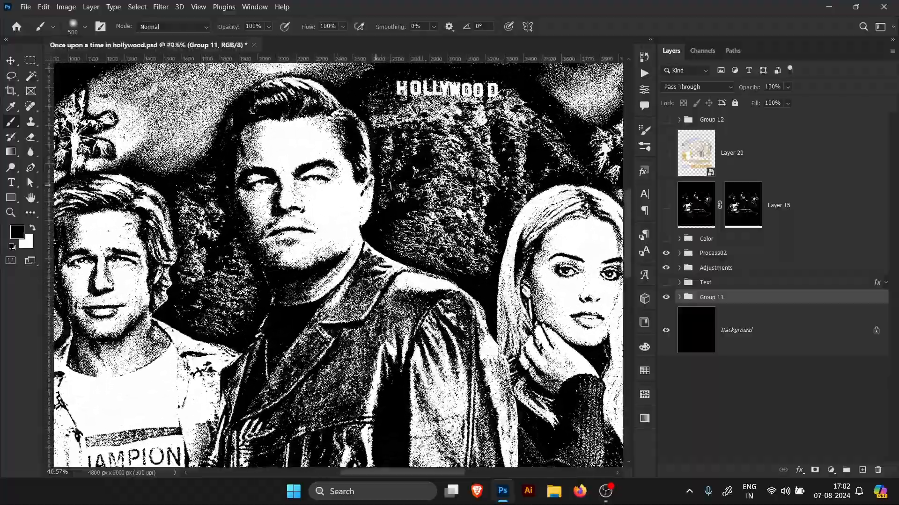
pyautogui.moveTo(223, 118); pyautogui.dragTo(289, 148)
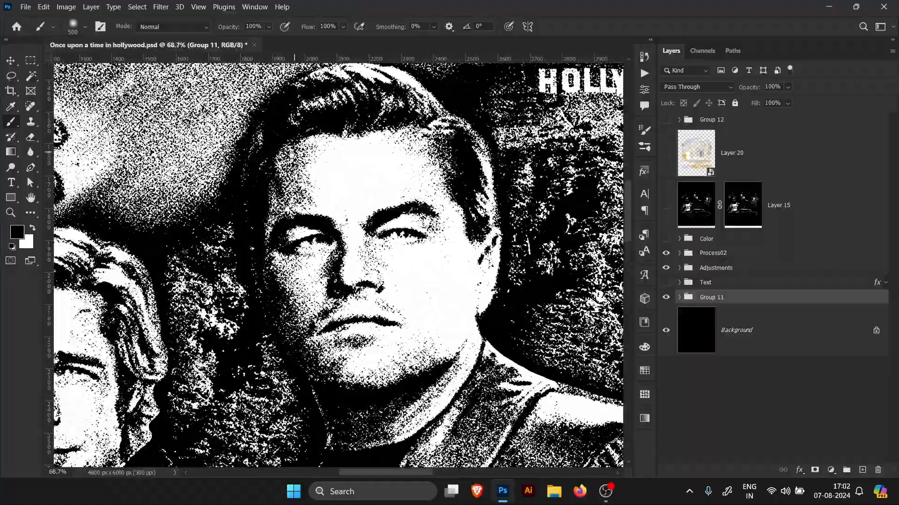
pyautogui.moveTo(303, 212); pyautogui.dragTo(334, 228)
pyautogui.moveTo(383, 259); pyautogui.dragTo(239, 254)
pyautogui.moveTo(433, 268)
pyautogui.mouseDown()
pyautogui.moveTo(472, 266)
pyautogui.moveTo(403, 294)
pyautogui.moveTo(443, 269)
pyautogui.moveTo(444, 283)
pyautogui.moveTo(427, 281)
pyautogui.mouseUp()
pyautogui.moveTo(418, 224); pyautogui.dragTo(426, 226)
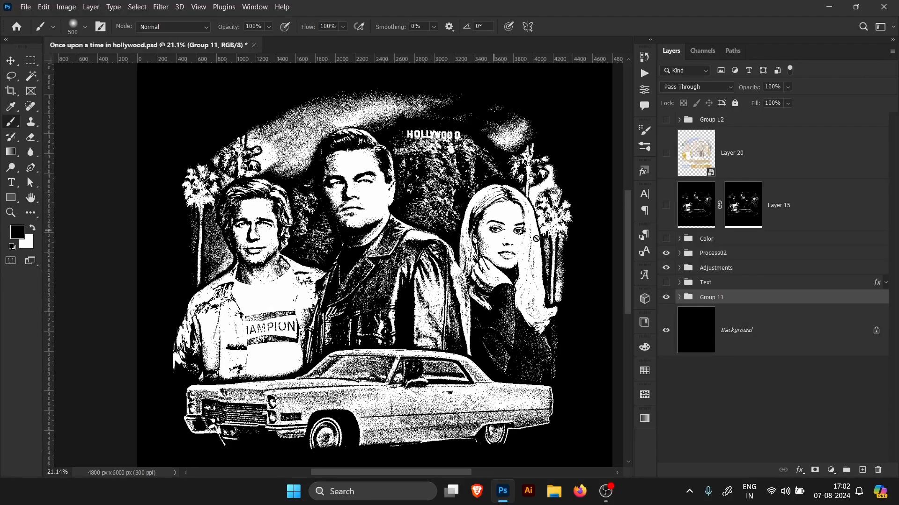
# Step: Turn on the Text group's visibility and zoom around to view the title below the car
pyautogui.click(715, 245)
pyautogui.click(666, 283)
pyautogui.click(682, 289)
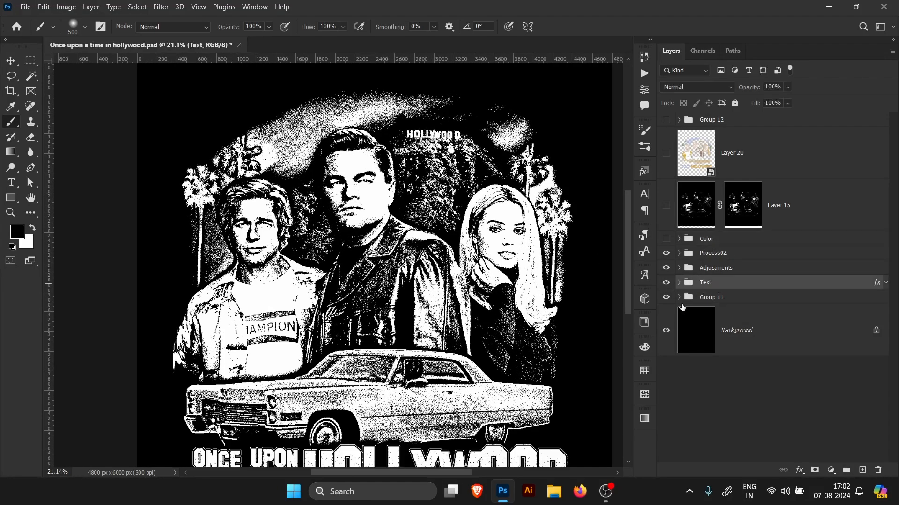
pyautogui.moveTo(411, 315); pyautogui.dragTo(389, 323)
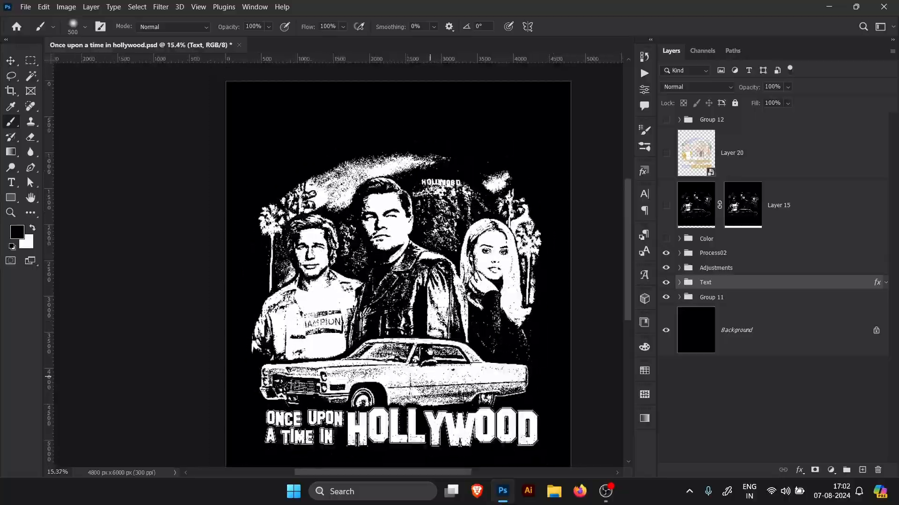
pyautogui.moveTo(432, 354); pyautogui.dragTo(434, 319)
pyautogui.moveTo(424, 391); pyautogui.dragTo(448, 392)
pyautogui.moveTo(461, 299); pyautogui.dragTo(422, 340)
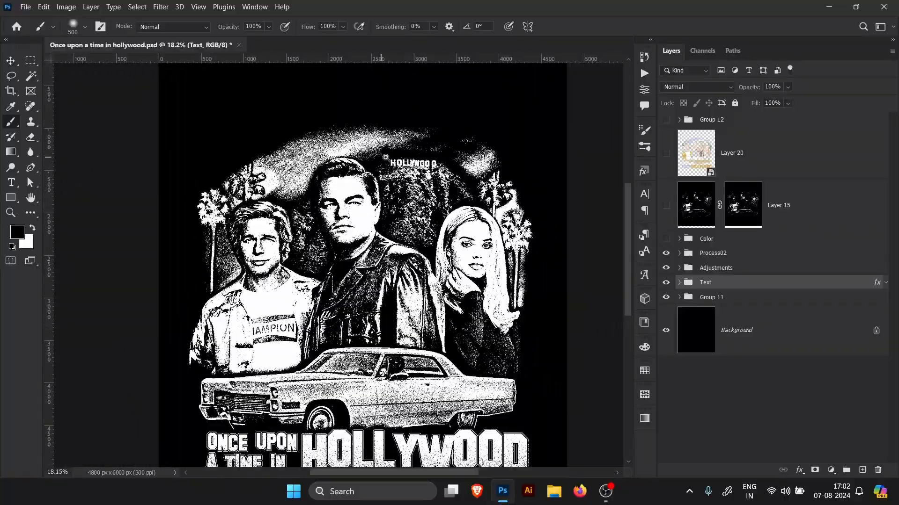
pyautogui.moveTo(384, 159); pyautogui.dragTo(420, 161)
# Step: Show and expand the Color group to review its color fill layers, then collapse and hide it again
pyautogui.click(696, 240)
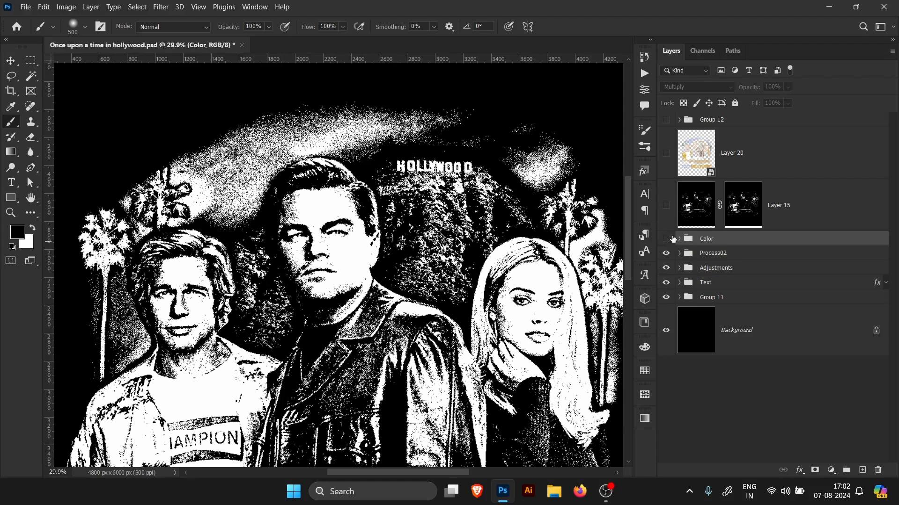
pyautogui.click(666, 238)
pyautogui.click(679, 239)
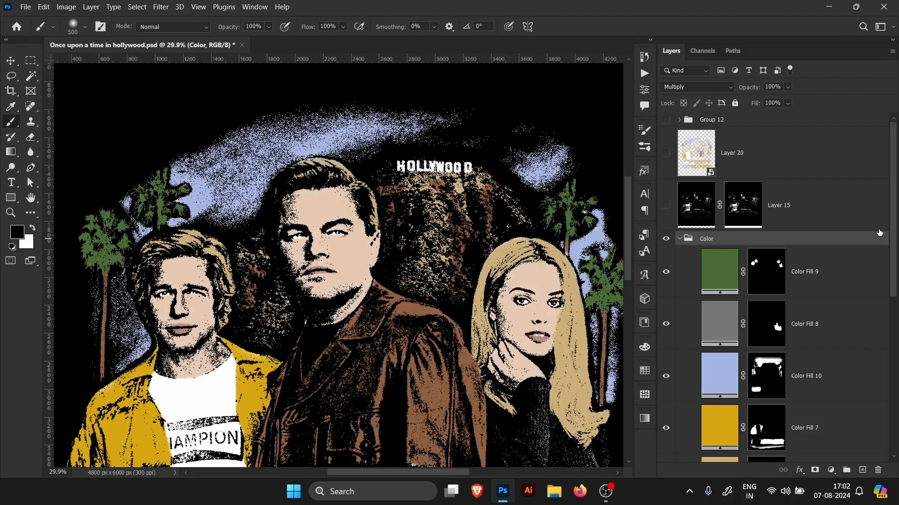
pyautogui.scroll(-3, 879, 233)
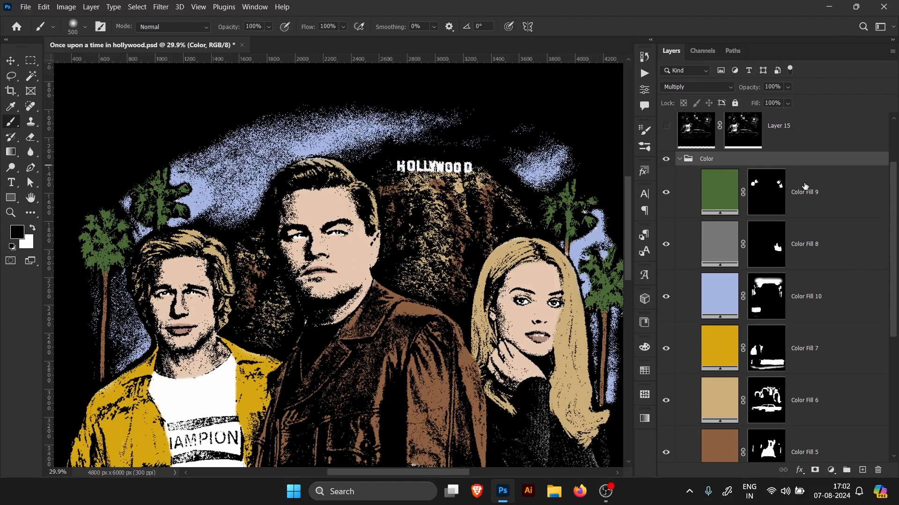
pyautogui.click(805, 186)
pyautogui.scroll(1, 719, 192)
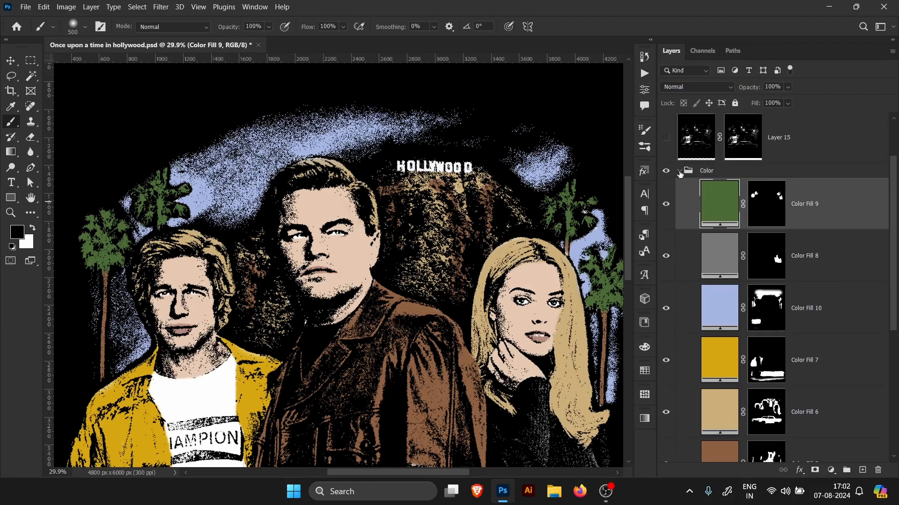
pyautogui.click(679, 172)
pyautogui.click(666, 239)
# Step: Add a light red Solid Color fill layer and invert its layer mask to black
pyautogui.click(832, 470)
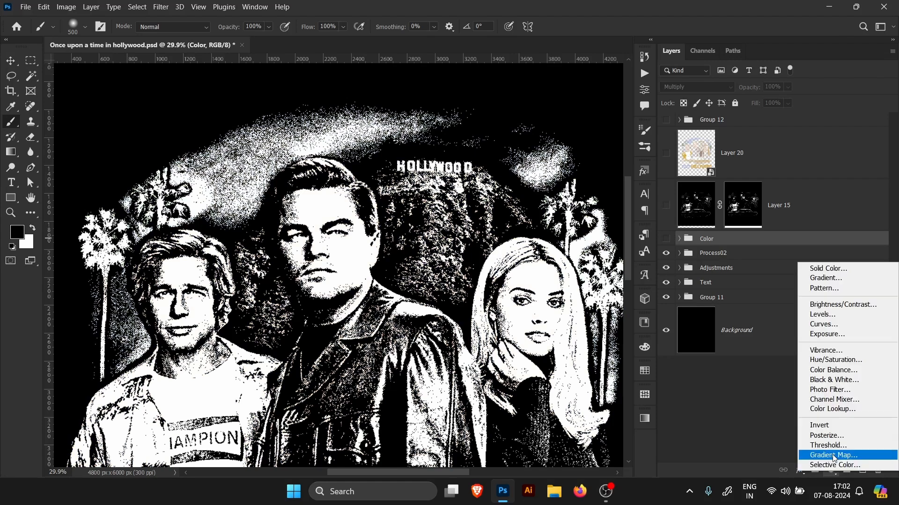
pyautogui.click(822, 268)
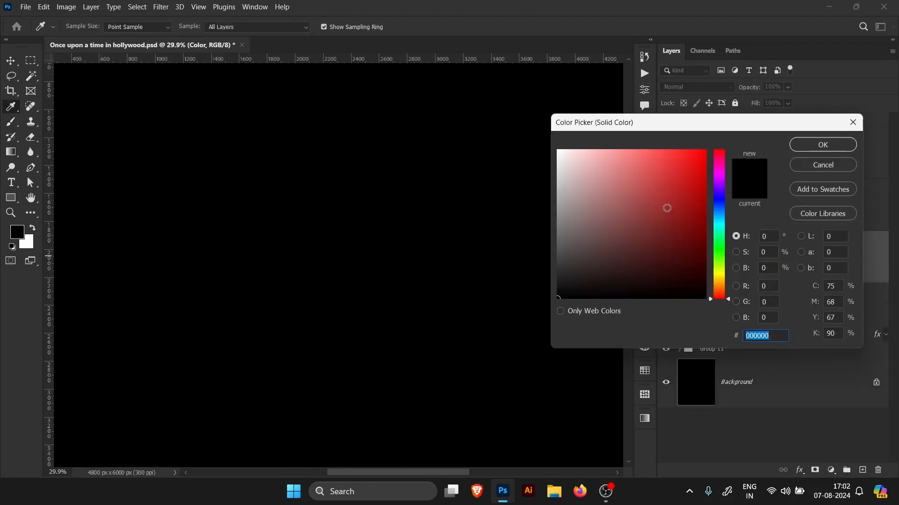
pyautogui.click(633, 166)
pyautogui.click(822, 145)
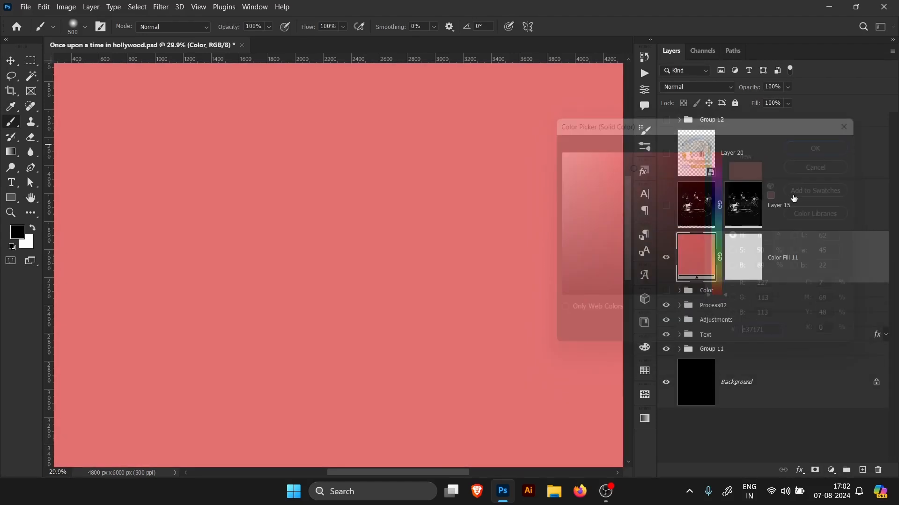
pyautogui.click(734, 277)
pyautogui.hotkey('ctrl', 'i')
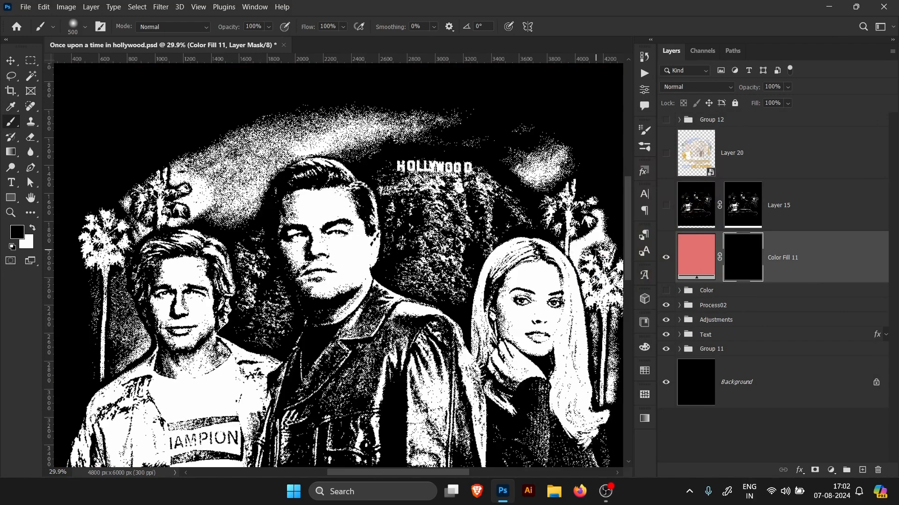
# Step: Group the Color Fill 11 layer and set the new group's blend mode to Multiply
pyautogui.click(805, 268)
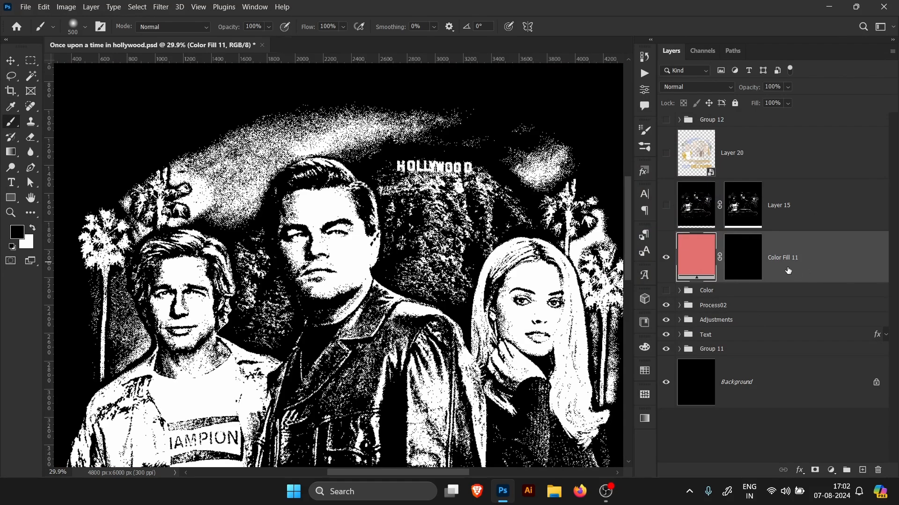
pyautogui.hotkey('ctrl', 'g')
pyautogui.click(689, 90)
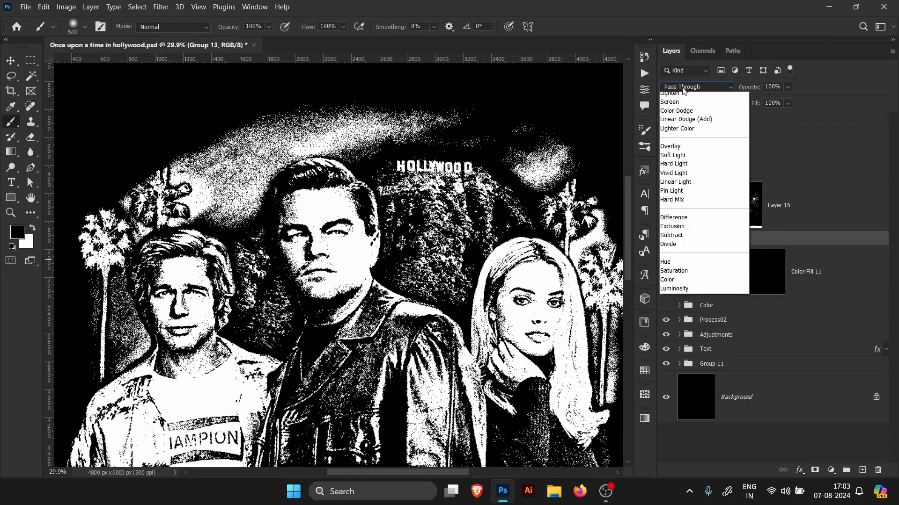
pyautogui.click(687, 150)
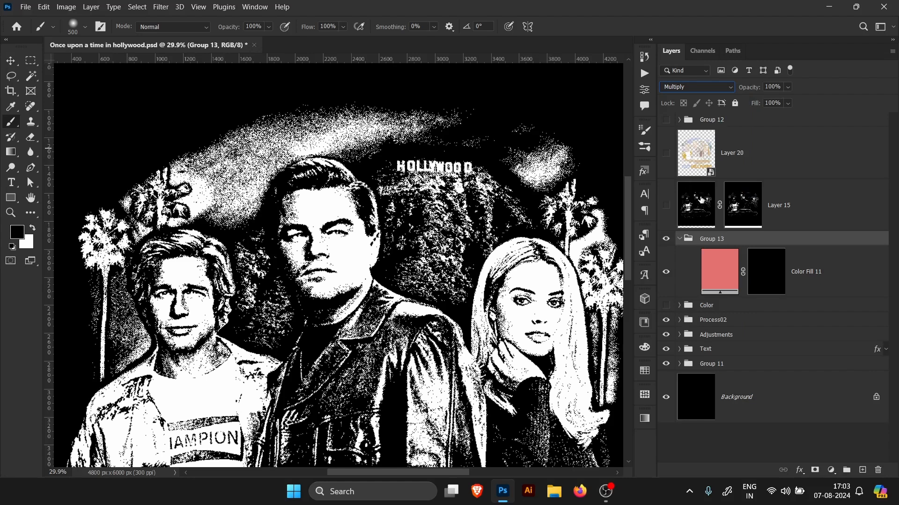
# Step: Select Color Fill 11's mask and set the brush size to 600 px
pyautogui.click(765, 275)
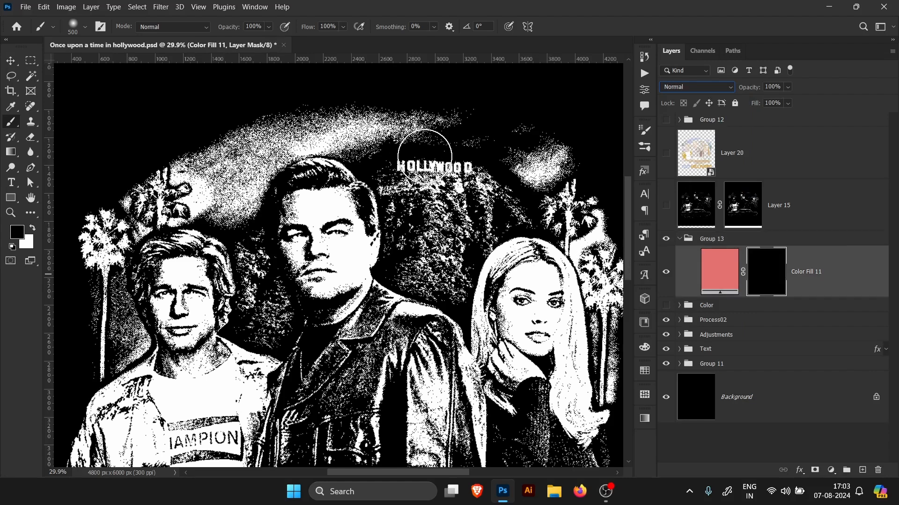
pyautogui.click(86, 27)
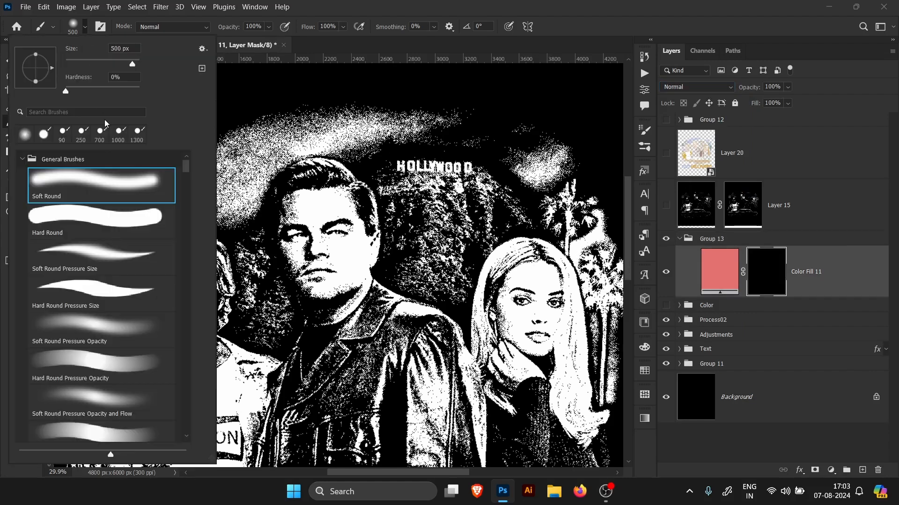
pyautogui.click(439, 9)
pyautogui.press(']')
pyautogui.press(']')
pyautogui.press(']')
pyautogui.press(']')
pyautogui.press(']')
pyautogui.press(']')
pyautogui.press(']')
pyautogui.press(']')
pyautogui.press(']')
pyautogui.press(']')
pyautogui.press(']')
pyautogui.press(']')
pyautogui.press(']')
pyautogui.press(']')
pyautogui.press(']')
pyautogui.press(']')
pyautogui.press(']')
pyautogui.press(']')
pyautogui.press(']')
pyautogui.press(']')
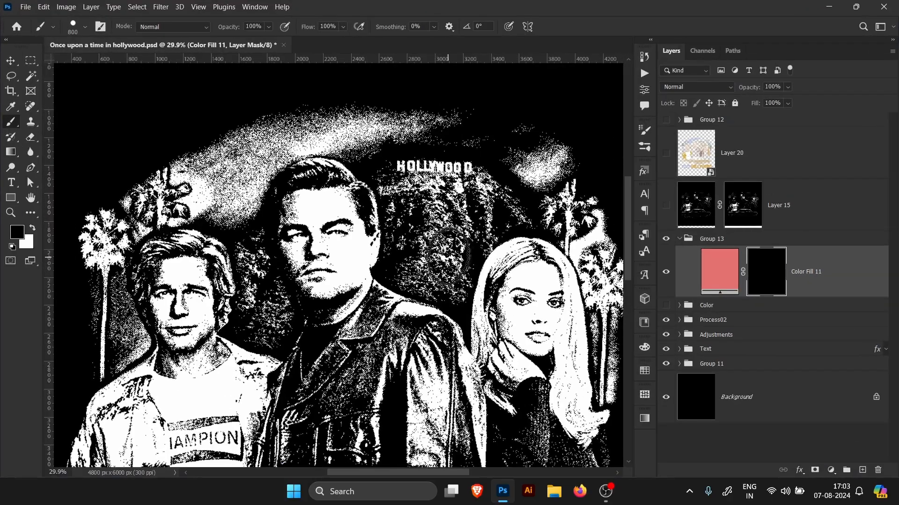
pyautogui.press(']')
pyautogui.press(']')
pyautogui.press(']')
pyautogui.press(']')
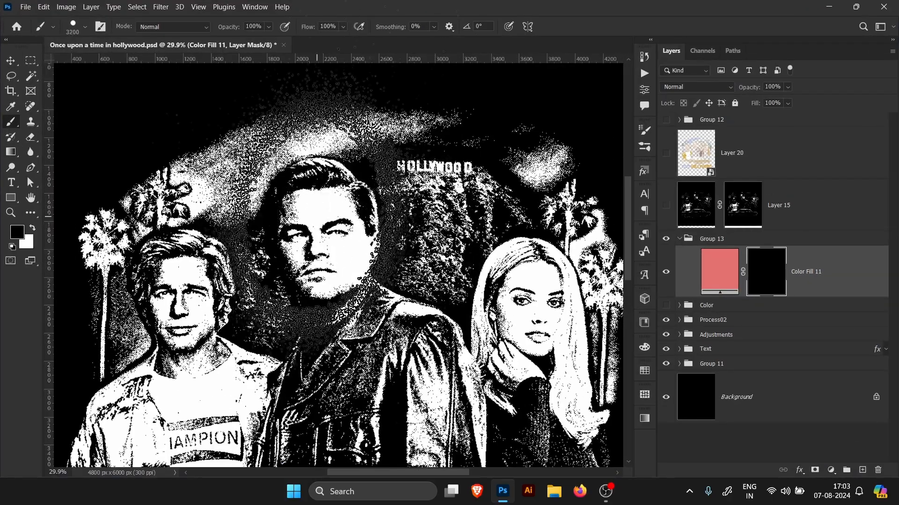
pyautogui.press('[')
pyautogui.press('[')
pyautogui.press('[')
pyautogui.press('[')
pyautogui.press('[')
pyautogui.press('[')
pyautogui.press('[')
pyautogui.press('[')
pyautogui.press('[')
pyautogui.press('[')
pyautogui.press('[')
pyautogui.press('[')
pyautogui.press('[')
pyautogui.press('[')
pyautogui.press('[')
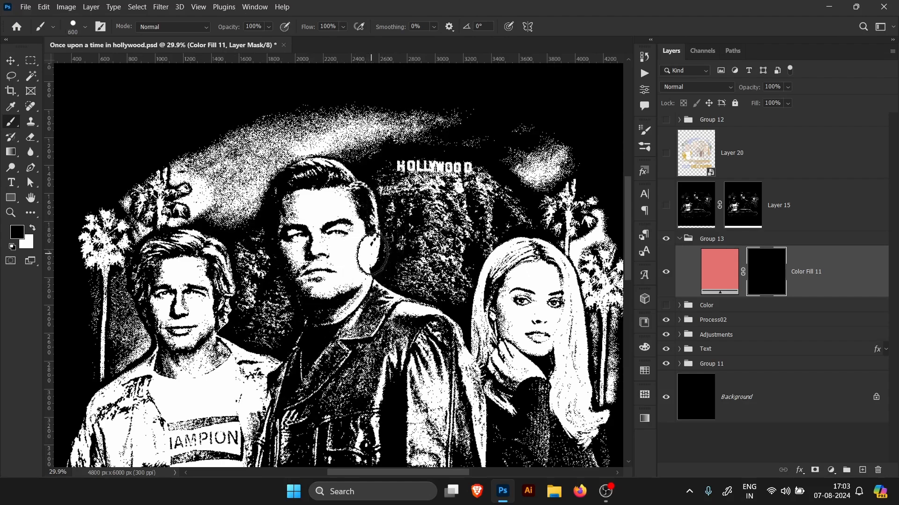
pyautogui.click(85, 28)
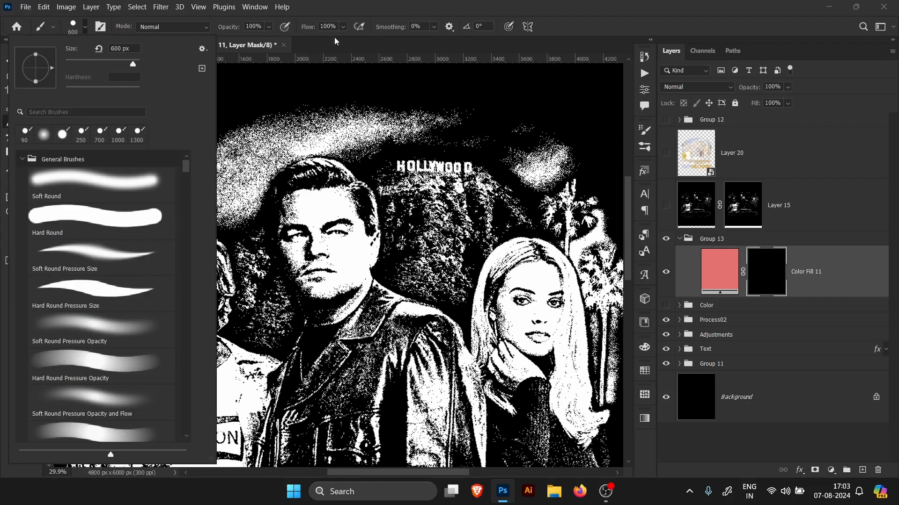
pyautogui.click(406, 4)
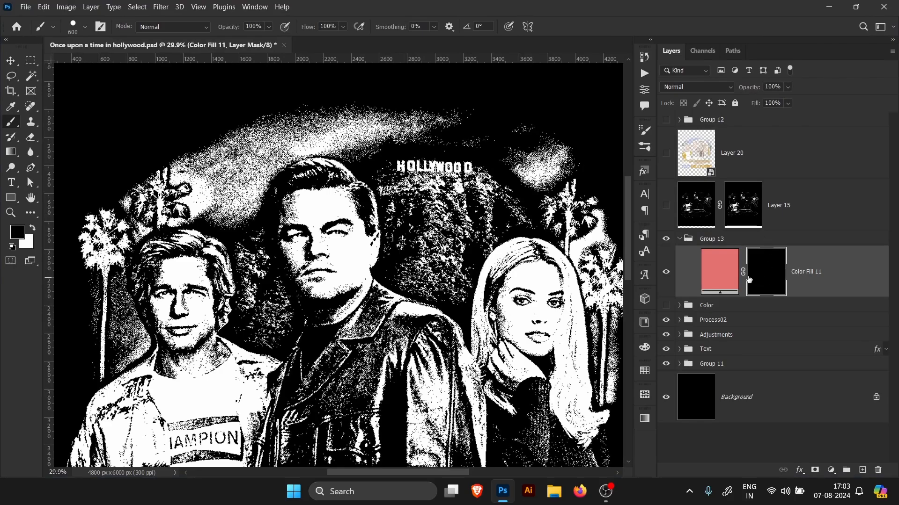
pyautogui.click(86, 28)
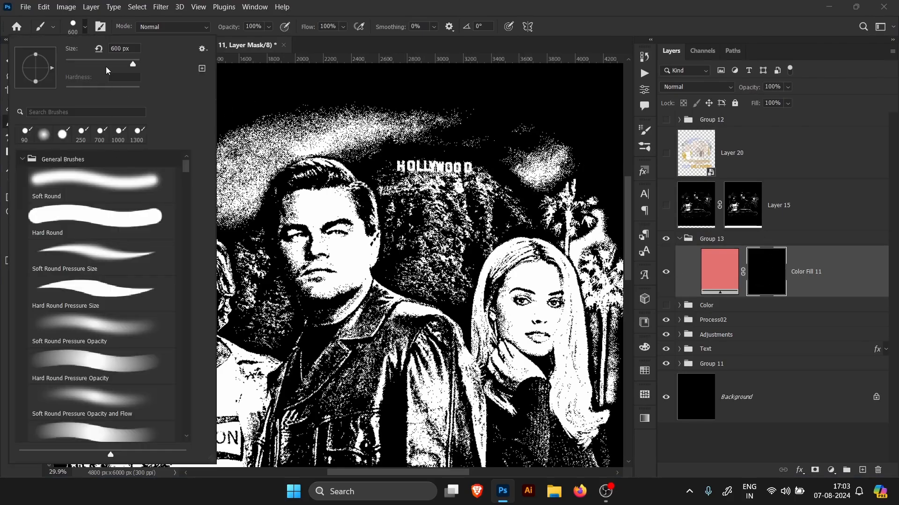
pyautogui.click(618, 10)
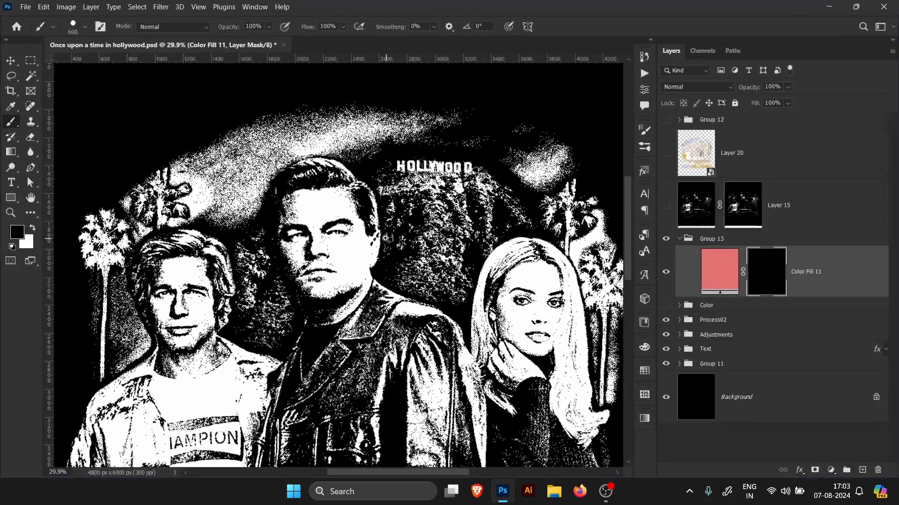
# Step: Paint over the car on Color Fill 11's mask in white, touching up its edges with black
pyautogui.moveTo(384, 239); pyautogui.dragTo(345, 239)
pyautogui.moveTo(405, 274)
pyautogui.mouseDown()
pyautogui.moveTo(383, 248)
pyautogui.moveTo(414, 265)
pyautogui.moveTo(432, 216)
pyautogui.mouseUp()
pyautogui.moveTo(351, 338)
pyautogui.mouseDown()
pyautogui.moveTo(404, 337)
pyautogui.moveTo(406, 298)
pyautogui.moveTo(468, 314)
pyautogui.moveTo(501, 304)
pyautogui.moveTo(394, 305)
pyautogui.moveTo(505, 294)
pyautogui.moveTo(582, 301)
pyautogui.moveTo(571, 322)
pyautogui.moveTo(604, 300)
pyautogui.moveTo(447, 316)
pyautogui.moveTo(520, 337)
pyautogui.moveTo(344, 348)
pyautogui.moveTo(440, 349)
pyautogui.moveTo(348, 309)
pyautogui.moveTo(276, 295)
pyautogui.moveTo(369, 292)
pyautogui.moveTo(95, 291)
pyautogui.mouseUp()
pyautogui.press('x')
pyautogui.press('x')
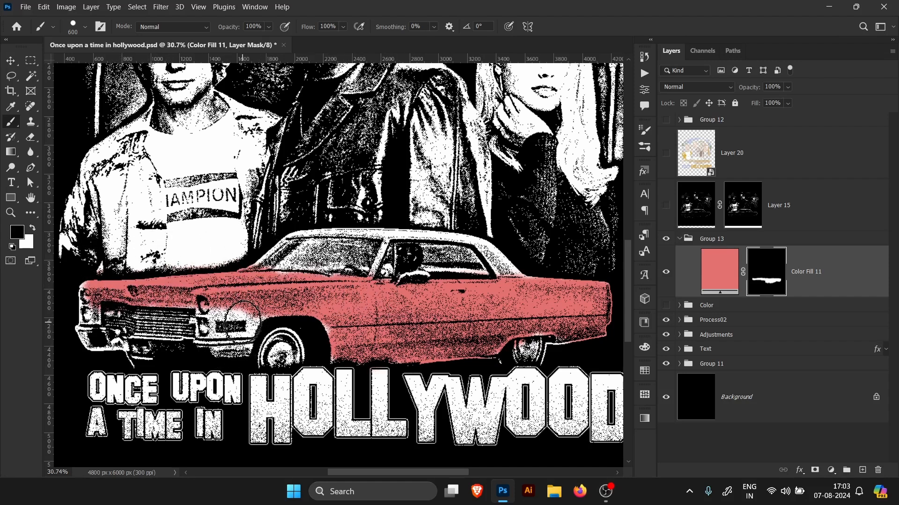
pyautogui.press('x')
pyautogui.moveTo(236, 328)
pyautogui.mouseDown()
pyautogui.moveTo(265, 312)
pyautogui.moveTo(345, 339)
pyautogui.moveTo(341, 346)
pyautogui.mouseUp()
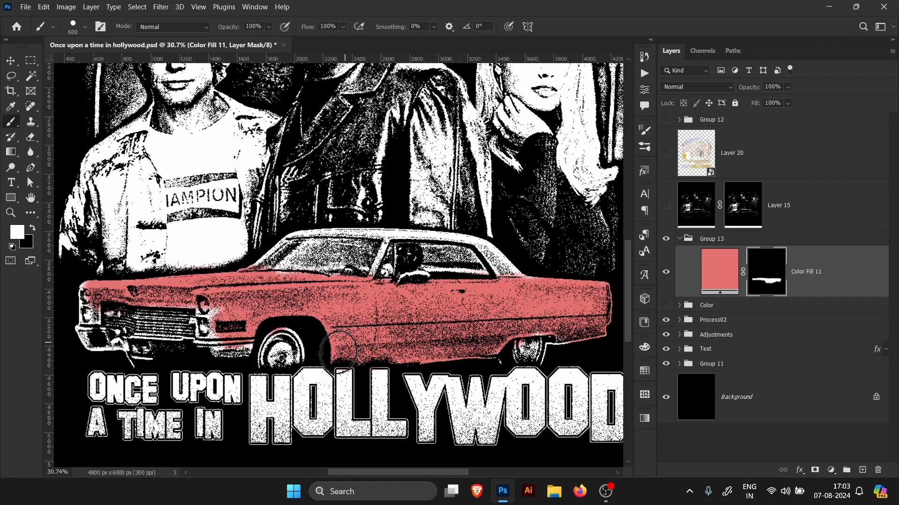
pyautogui.press('x')
pyautogui.moveTo(282, 341); pyautogui.dragTo(274, 352)
pyautogui.press('x')
pyautogui.moveTo(213, 317)
pyautogui.mouseDown()
pyautogui.moveTo(219, 354)
pyautogui.moveTo(239, 340)
pyautogui.mouseUp()
pyautogui.moveTo(83, 305); pyautogui.dragTo(89, 337)
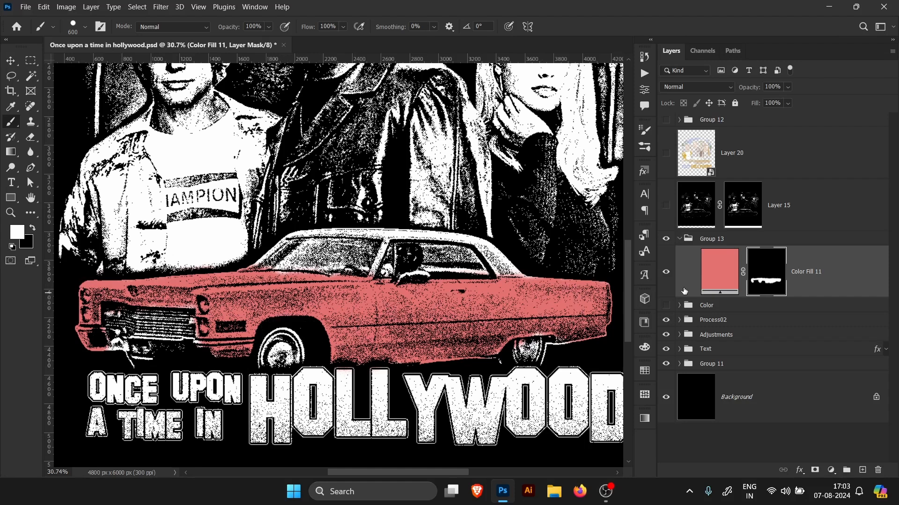
# Step: Change Color Fill 11's solid color to a muted yellow-green
pyautogui.doubleClick(719, 287)
pyautogui.click(650, 202)
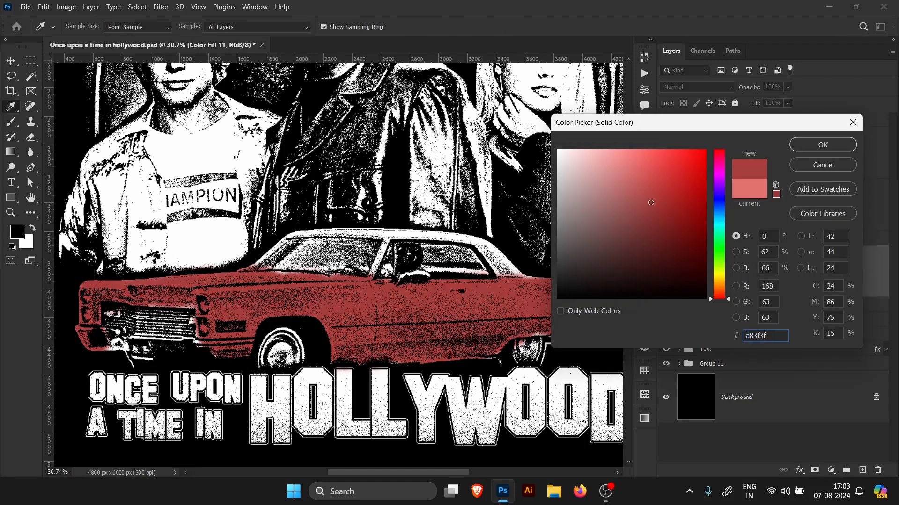
pyautogui.moveTo(640, 203); pyautogui.dragTo(636, 200)
pyautogui.moveTo(722, 208); pyautogui.dragTo(714, 215)
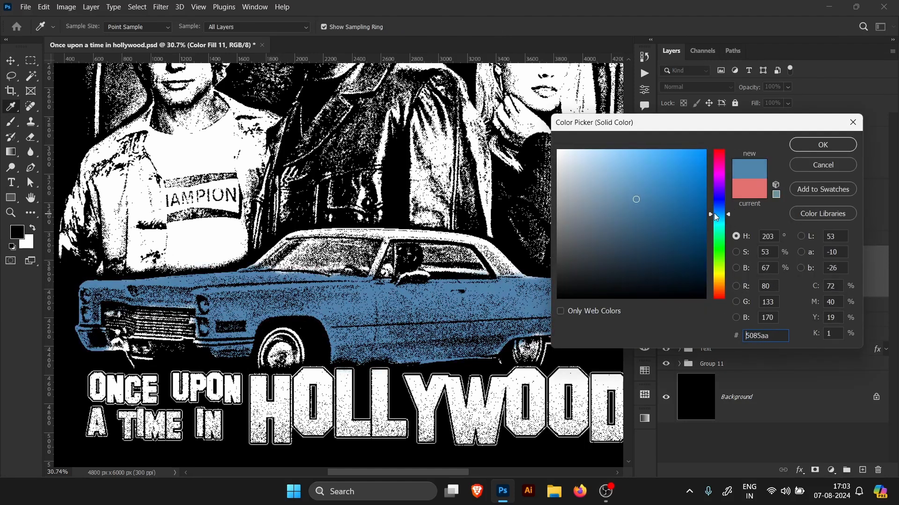
pyautogui.moveTo(655, 199); pyautogui.dragTo(624, 176)
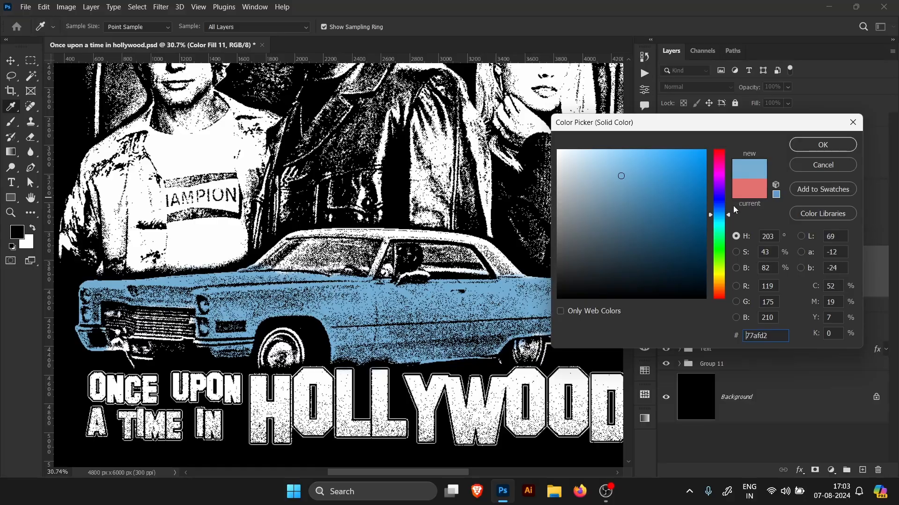
pyautogui.moveTo(720, 181); pyautogui.dragTo(721, 275)
pyautogui.click(827, 145)
# Step: Reduce the brush to 200 px and paint the car's roof and windows onto Color Fill 11's mask
pyautogui.scroll(-4, 400, 278)
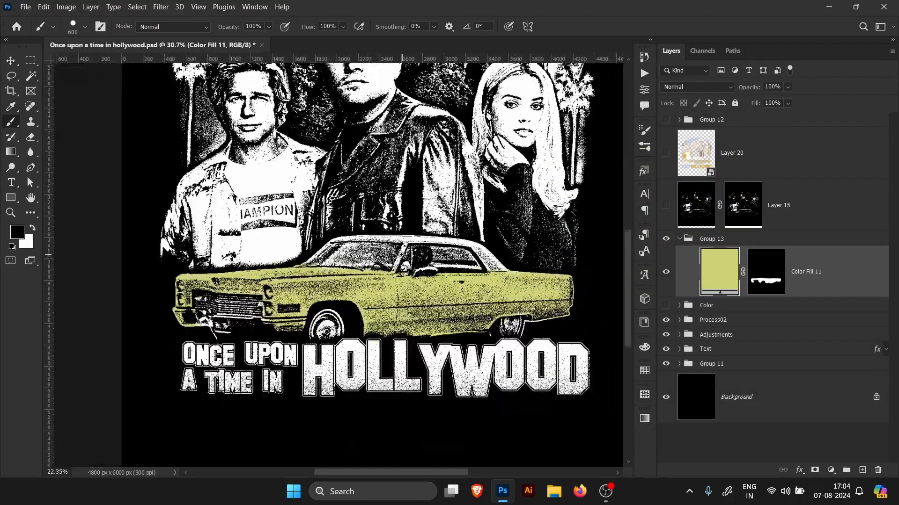
pyautogui.scroll(5, 399, 299)
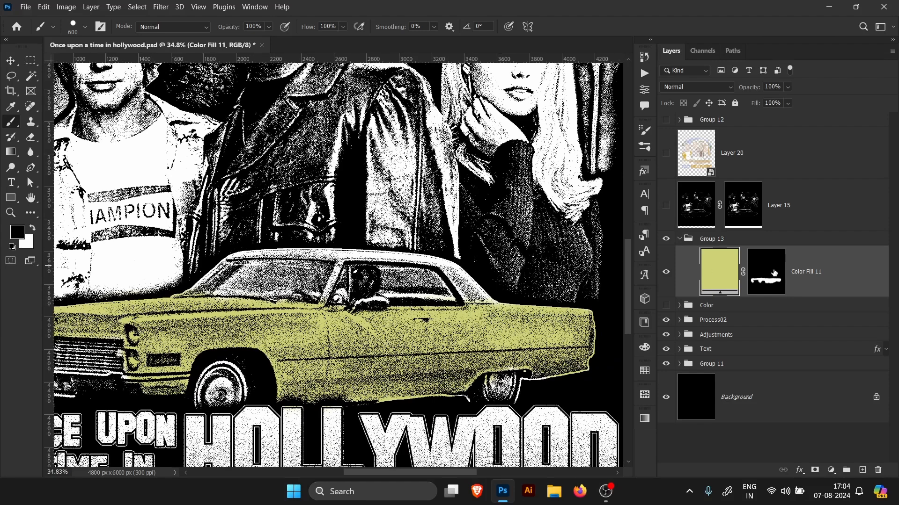
pyautogui.click(771, 273)
pyautogui.press('[')
pyautogui.press('[')
pyautogui.press('[')
pyautogui.press('[')
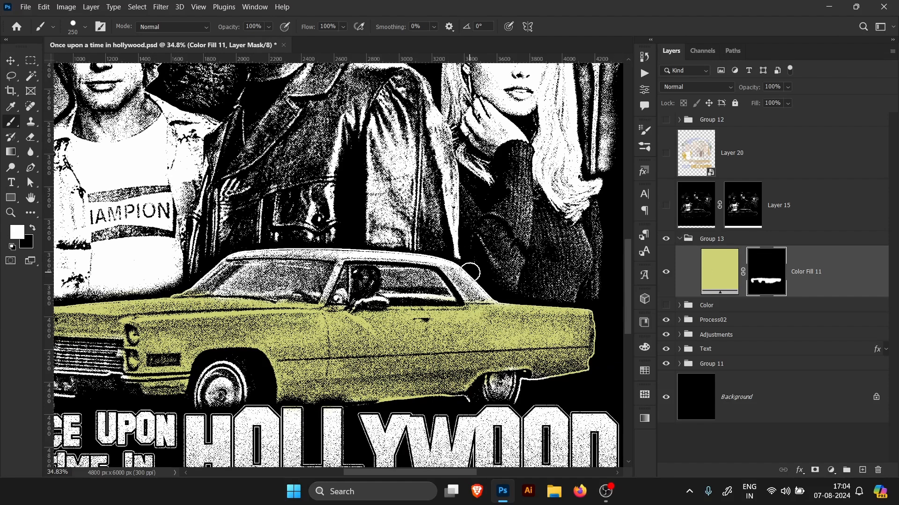
pyautogui.moveTo(456, 265)
pyautogui.mouseDown()
pyautogui.moveTo(486, 309)
pyautogui.moveTo(489, 292)
pyautogui.moveTo(399, 255)
pyautogui.moveTo(455, 259)
pyautogui.moveTo(351, 248)
pyautogui.moveTo(230, 253)
pyautogui.mouseUp()
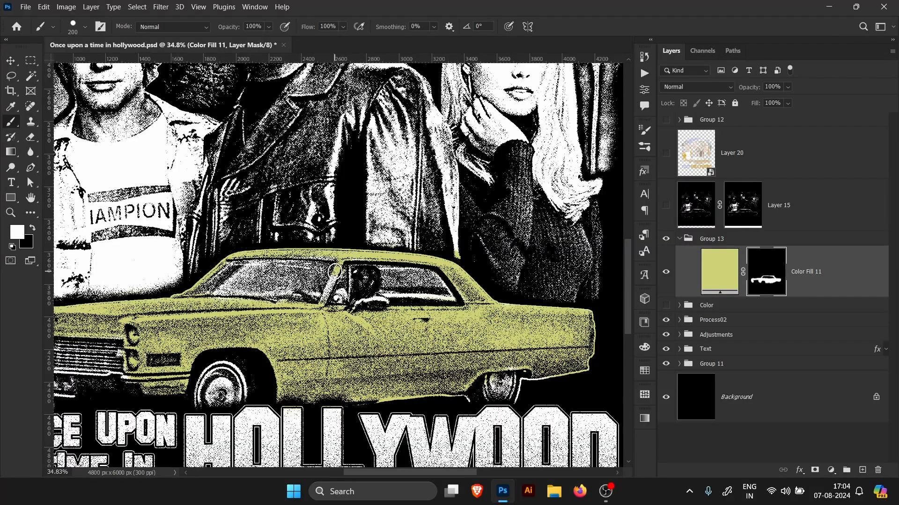
pyautogui.scroll(-5, 335, 276)
pyautogui.scroll(3, 443, 302)
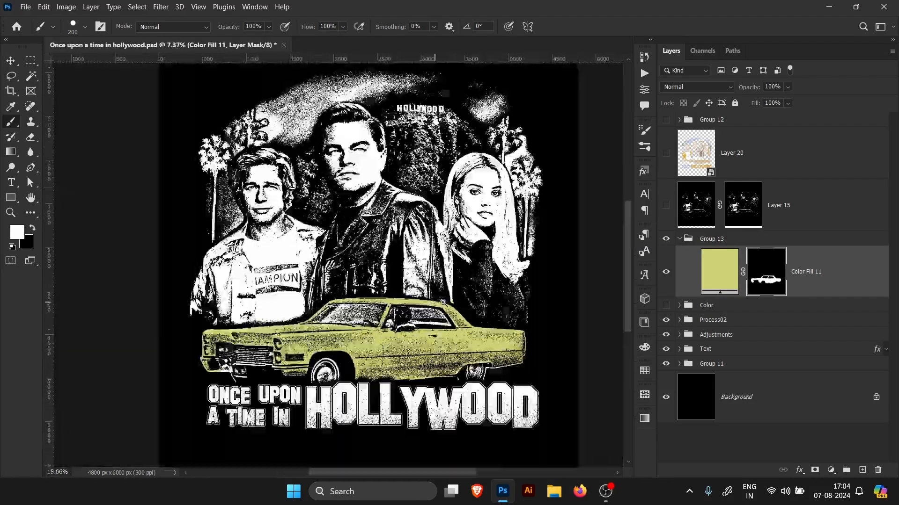
pyautogui.moveTo(442, 302)
pyautogui.mouseDown()
pyautogui.moveTo(455, 302)
pyautogui.moveTo(432, 300)
pyautogui.moveTo(463, 304)
pyautogui.moveTo(439, 293)
pyautogui.moveTo(435, 317)
pyautogui.mouseUp()
pyautogui.moveTo(384, 195); pyautogui.dragTo(426, 202)
pyautogui.click(830, 285)
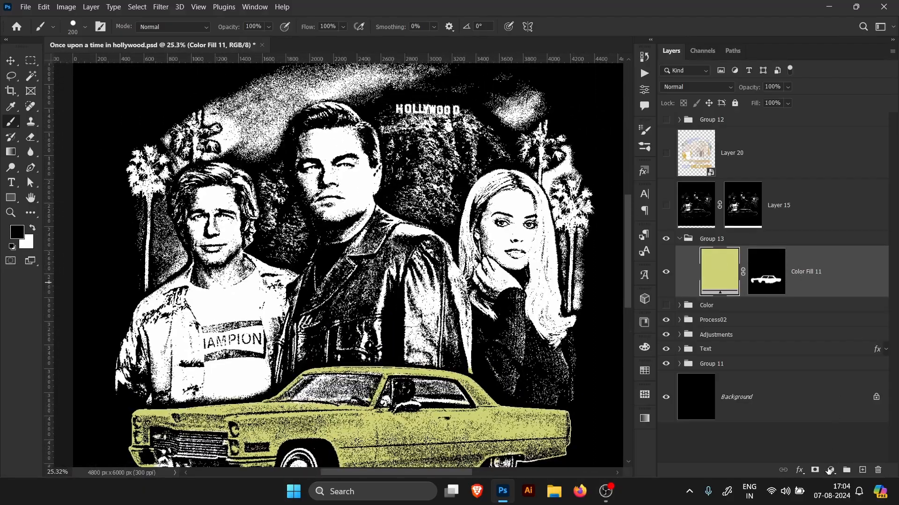
# Step: Add a Solid Color fill layer with color d5b395 and invert its layer mask to black
pyautogui.click(831, 470)
pyautogui.click(817, 264)
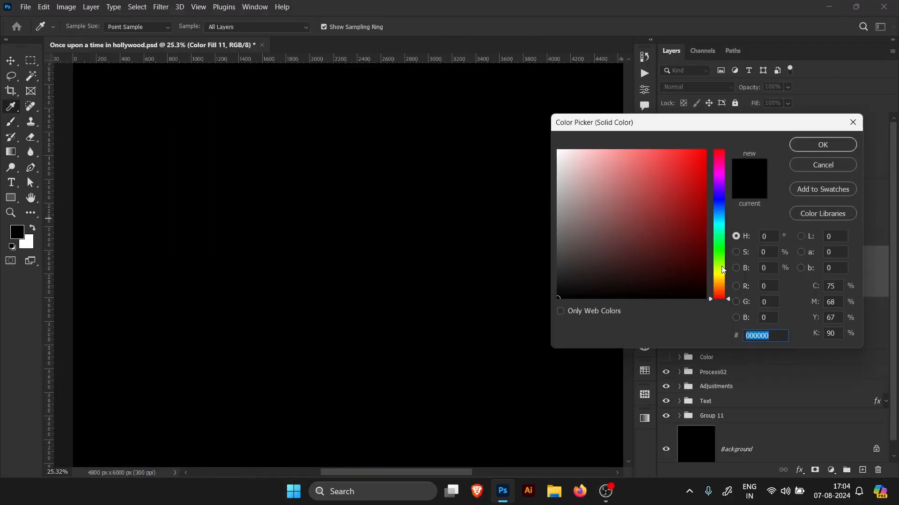
pyautogui.moveTo(722, 266); pyautogui.dragTo(720, 287)
pyautogui.click(601, 174)
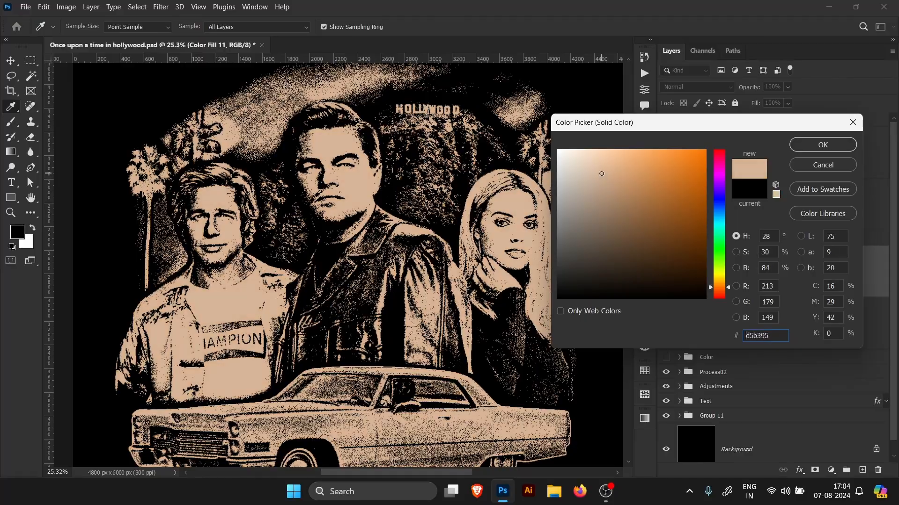
pyautogui.click(800, 143)
pyautogui.press('b')
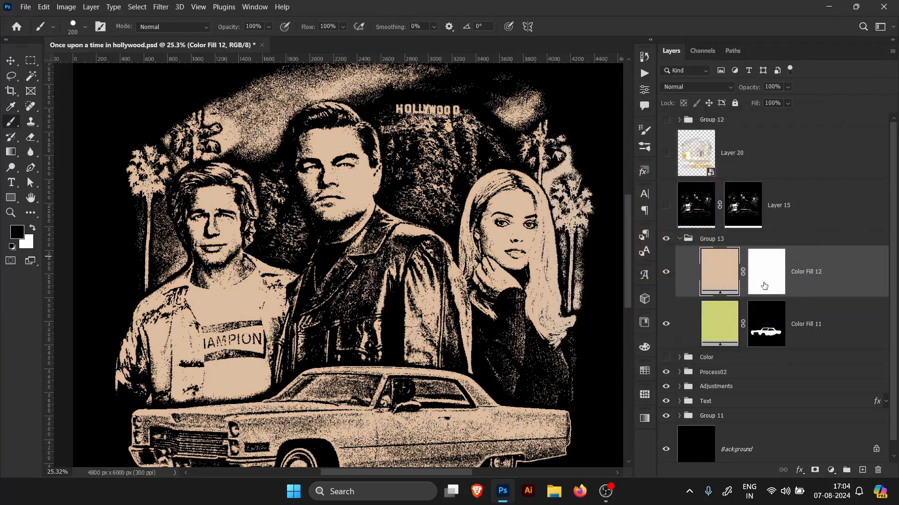
pyautogui.press('x')
pyautogui.hotkey('ctrl', 'i')
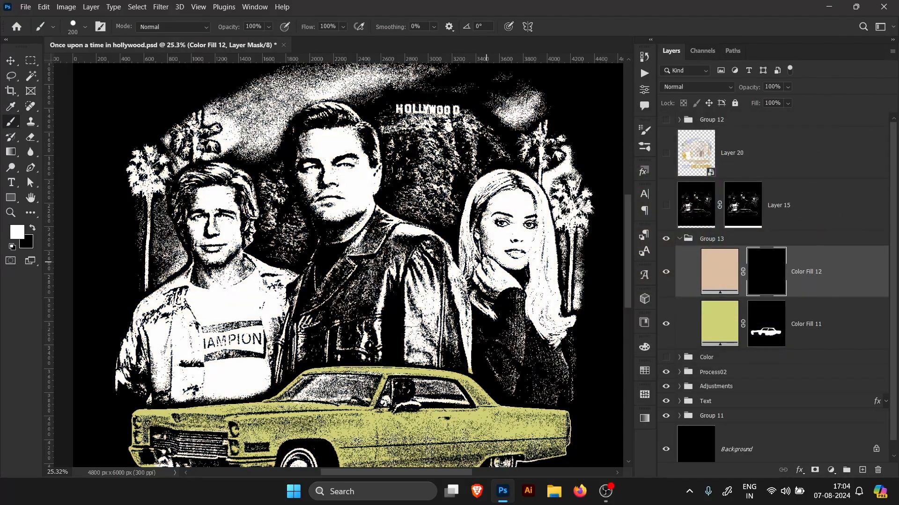
# Step: Paint the woman's face and neck in white on Color Fill 12's mask
pyautogui.moveTo(487, 262); pyautogui.dragTo(404, 215)
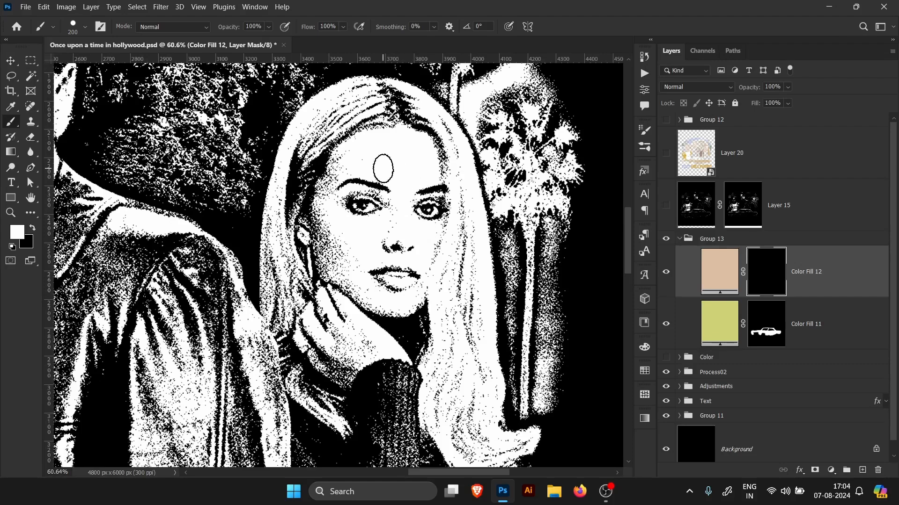
pyautogui.moveTo(383, 169)
pyautogui.mouseDown()
pyautogui.moveTo(396, 143)
pyautogui.moveTo(361, 147)
pyautogui.moveTo(420, 145)
pyautogui.moveTo(426, 184)
pyautogui.moveTo(406, 172)
pyautogui.moveTo(334, 177)
pyautogui.moveTo(315, 218)
pyautogui.moveTo(340, 284)
pyautogui.moveTo(304, 234)
pyautogui.moveTo(359, 350)
pyautogui.moveTo(412, 358)
pyautogui.moveTo(316, 341)
pyautogui.moveTo(329, 333)
pyautogui.moveTo(340, 354)
pyautogui.moveTo(363, 352)
pyautogui.moveTo(348, 356)
pyautogui.moveTo(353, 231)
pyautogui.moveTo(338, 224)
pyautogui.moveTo(344, 202)
pyautogui.moveTo(417, 204)
pyautogui.moveTo(417, 258)
pyautogui.moveTo(386, 208)
pyautogui.moveTo(437, 194)
pyautogui.moveTo(422, 260)
pyautogui.moveTo(378, 275)
pyautogui.moveTo(375, 294)
pyautogui.moveTo(410, 283)
pyautogui.moveTo(406, 302)
pyautogui.mouseUp()
pyautogui.press('x')
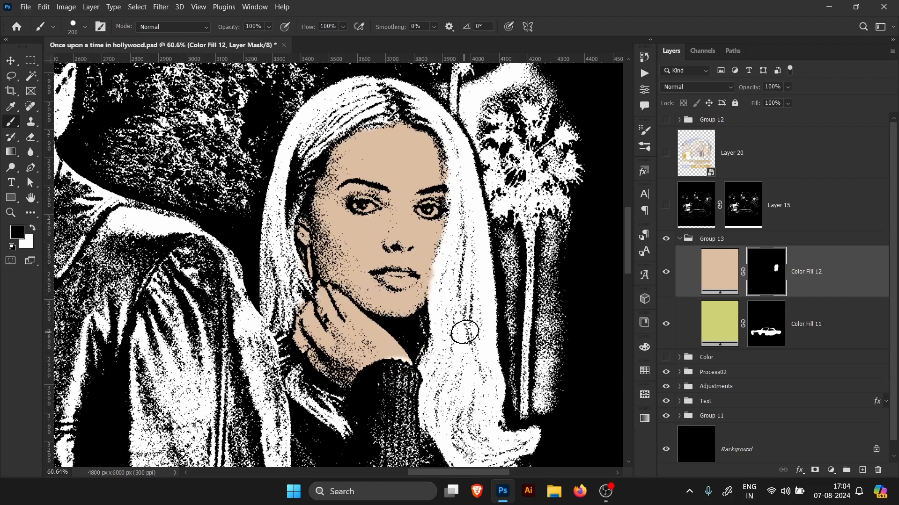
pyautogui.press('x')
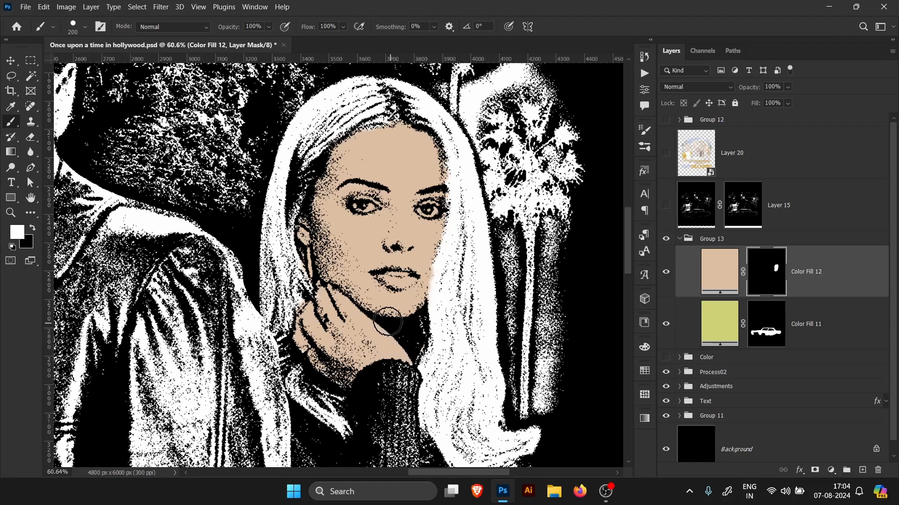
pyautogui.press('[')
pyautogui.press('[')
pyautogui.press('x')
# Step: Refine Color Fill 12's mask with a smaller brush, masking out the eyes, nostrils and lips
pyautogui.scroll(5, 465, 199)
pyautogui.press('x')
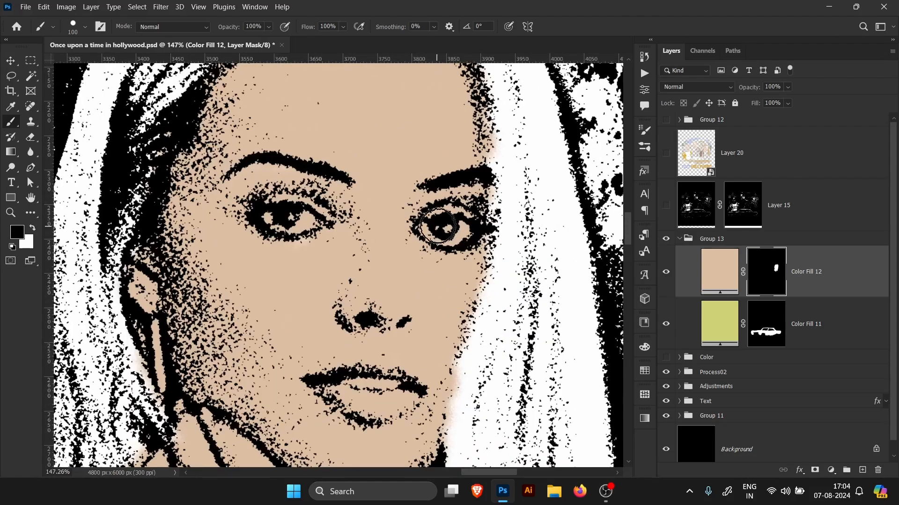
pyautogui.moveTo(439, 227); pyautogui.dragTo(449, 232)
pyautogui.press('x')
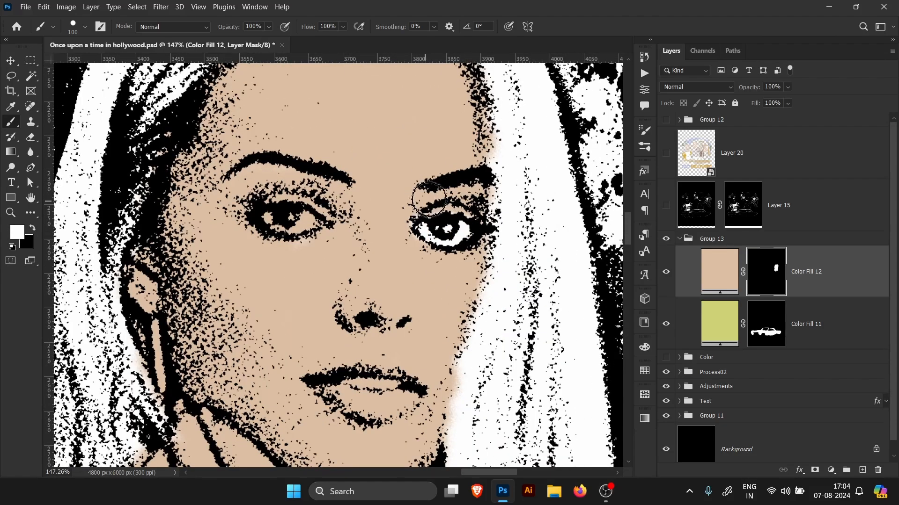
pyautogui.press('x')
pyautogui.moveTo(280, 216); pyautogui.dragTo(312, 220)
pyautogui.press('x')
pyautogui.press('x')
pyautogui.press('x')
pyautogui.moveTo(416, 276); pyautogui.dragTo(408, 282)
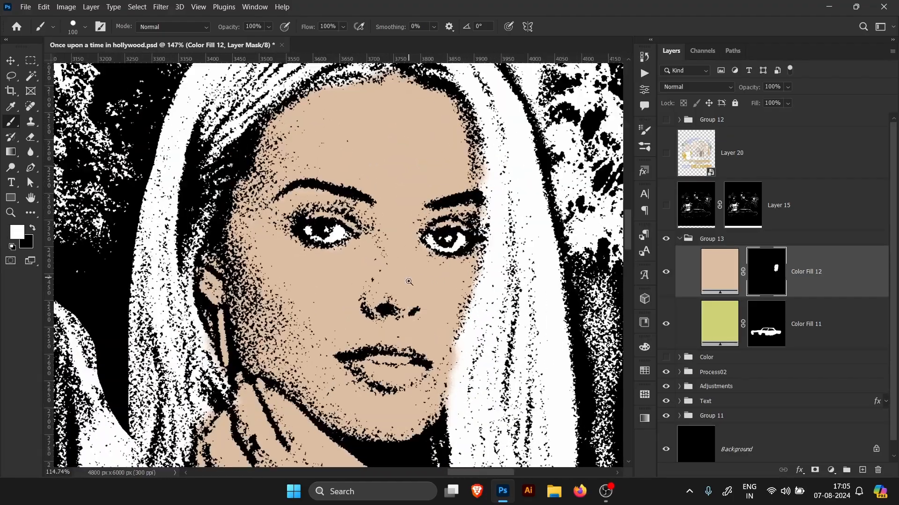
pyautogui.moveTo(416, 357); pyautogui.dragTo(397, 314)
pyautogui.moveTo(352, 339); pyautogui.dragTo(378, 322)
pyautogui.press('[')
pyautogui.press('[')
pyautogui.press('[')
pyautogui.press('[')
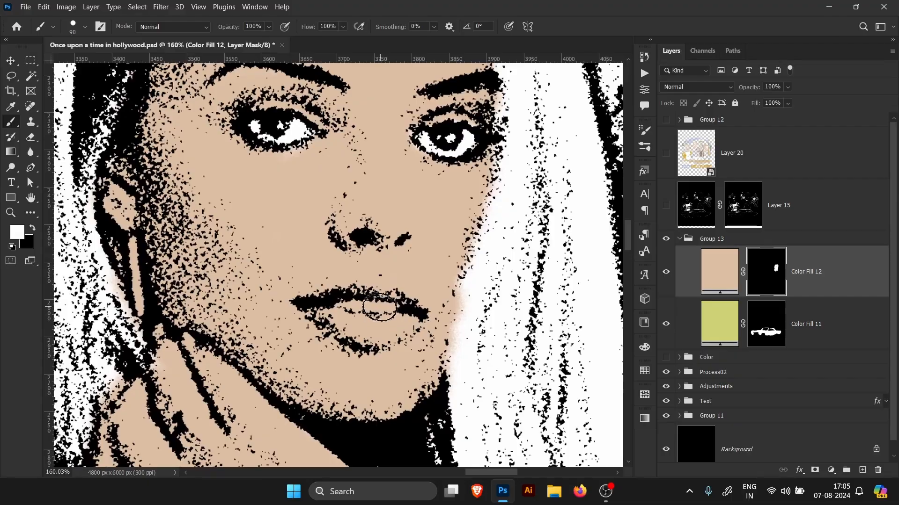
pyautogui.press('x')
pyautogui.moveTo(356, 307)
pyautogui.mouseDown()
pyautogui.moveTo(398, 311)
pyautogui.moveTo(327, 323)
pyautogui.mouseUp()
pyautogui.press('x')
pyautogui.moveTo(396, 333); pyautogui.dragTo(396, 236)
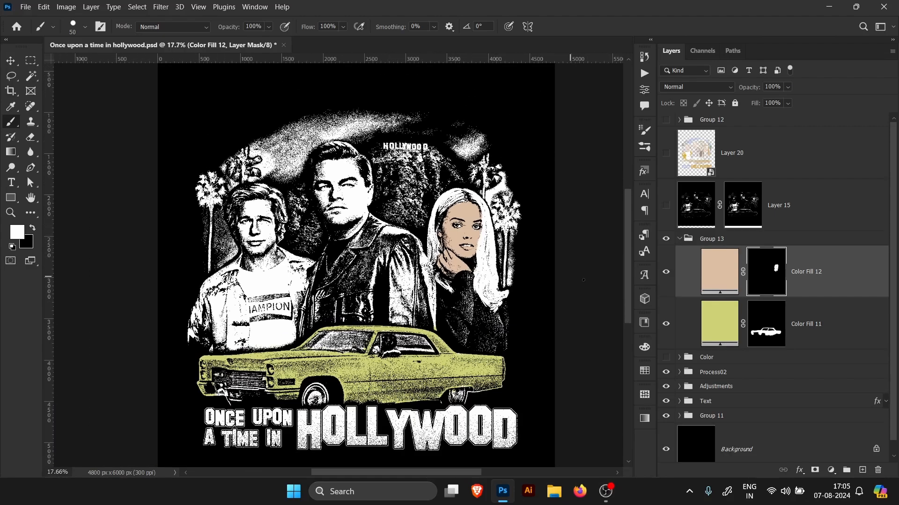
# Step: Collapse Group 13 and hide it
pyautogui.click(826, 293)
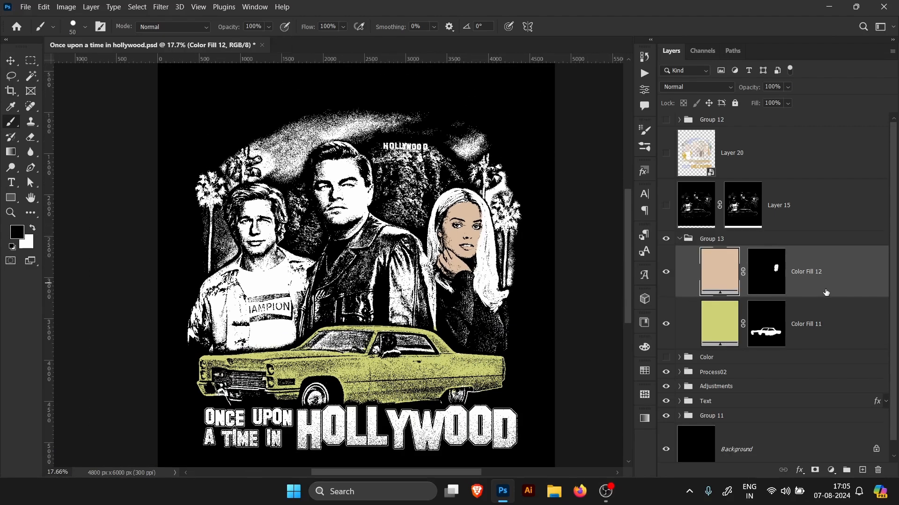
pyautogui.click(680, 239)
pyautogui.click(665, 239)
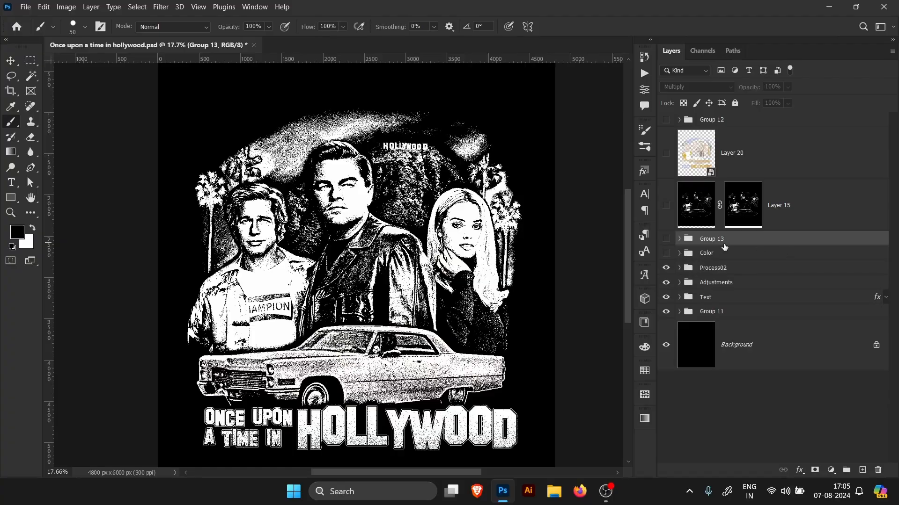
pyautogui.hotkey('ctrl', '0')
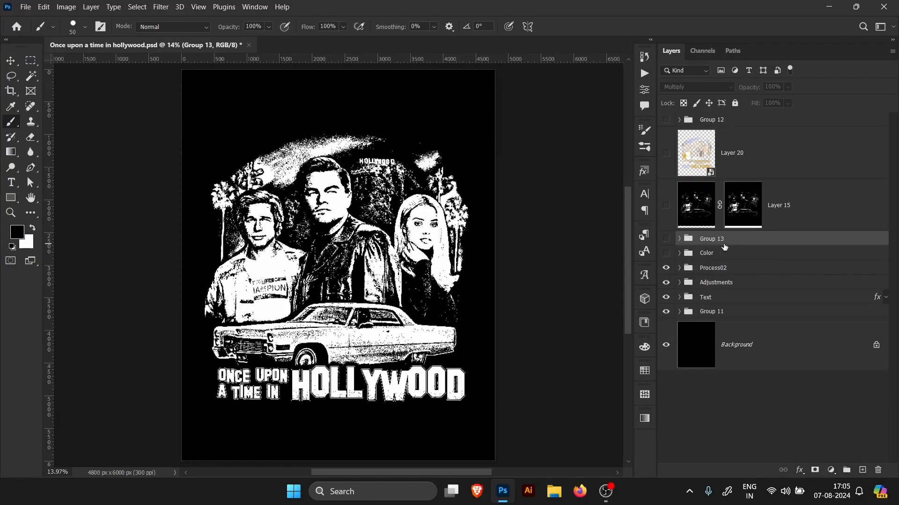
# Step: Toggle visibility of the Color group, Layer 20, Layer 15 and Group 13 to preview the colored composite
pyautogui.click(666, 253)
pyautogui.moveTo(346, 238); pyautogui.dragTo(435, 246)
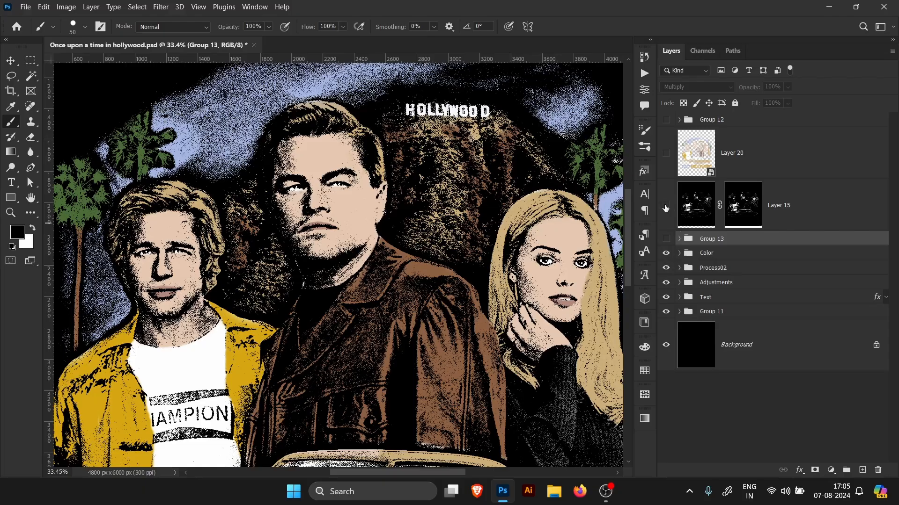
pyautogui.moveTo(666, 205); pyautogui.dragTo(666, 238)
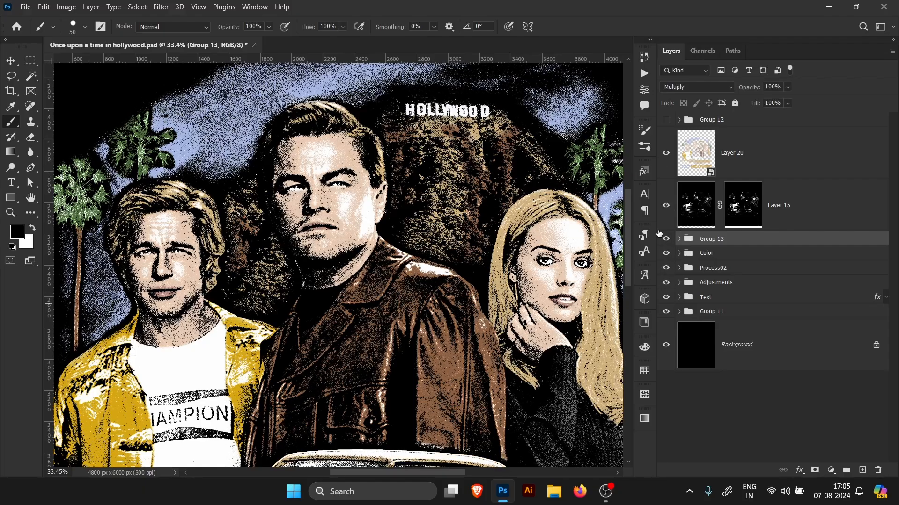
pyautogui.moveTo(469, 254); pyautogui.dragTo(382, 255)
pyautogui.moveTo(473, 285); pyautogui.dragTo(493, 264)
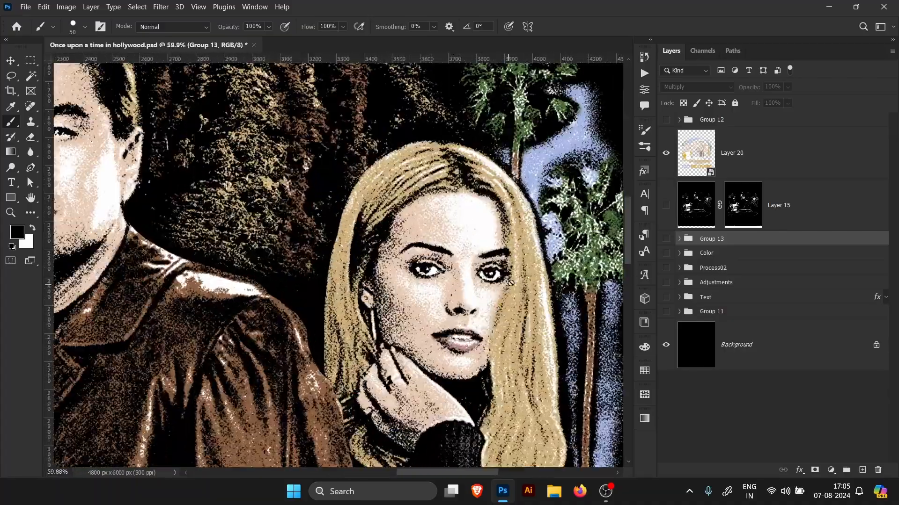
pyautogui.moveTo(412, 299); pyautogui.dragTo(373, 295)
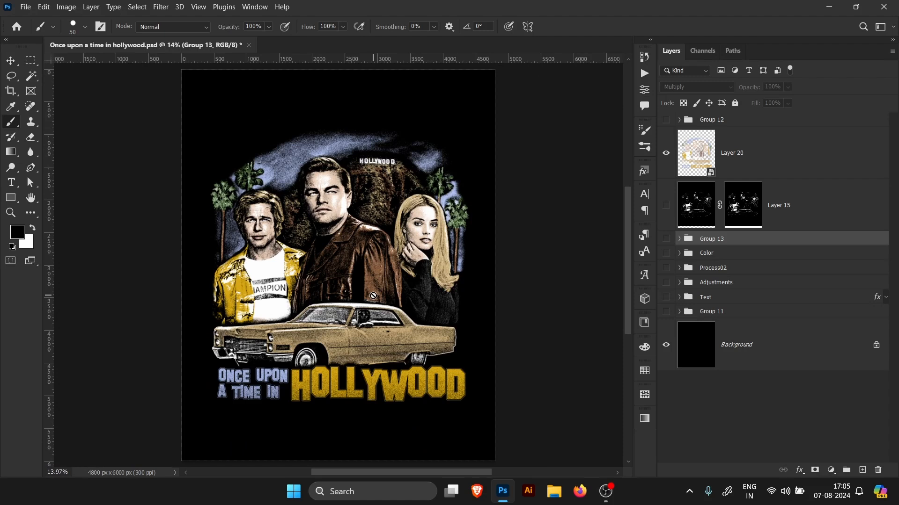
pyautogui.click(668, 171)
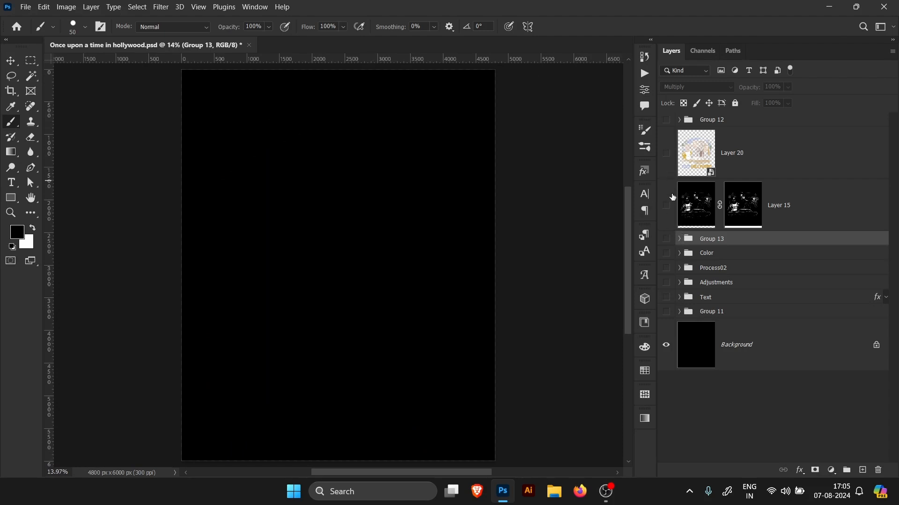
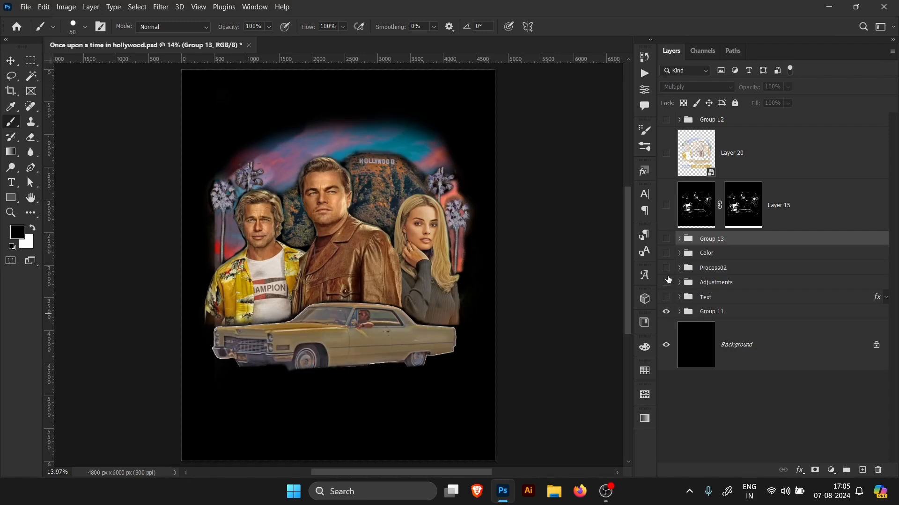
# Step: Show the Process02 group and hide Group 13
pyautogui.click(679, 239)
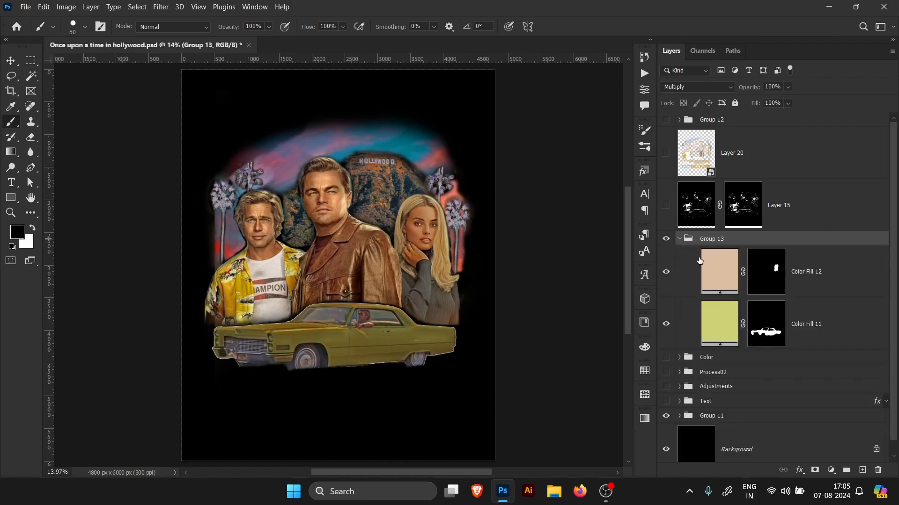
pyautogui.click(680, 239)
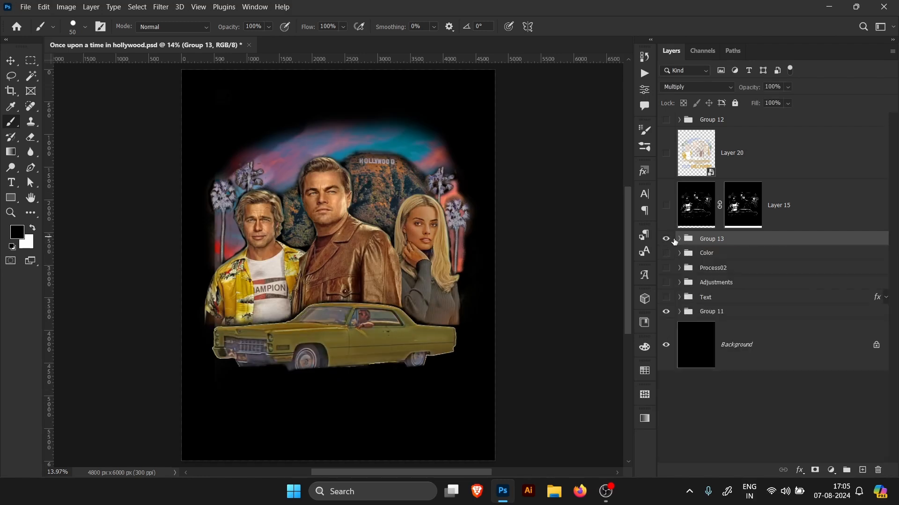
pyautogui.click(667, 269)
pyautogui.click(679, 267)
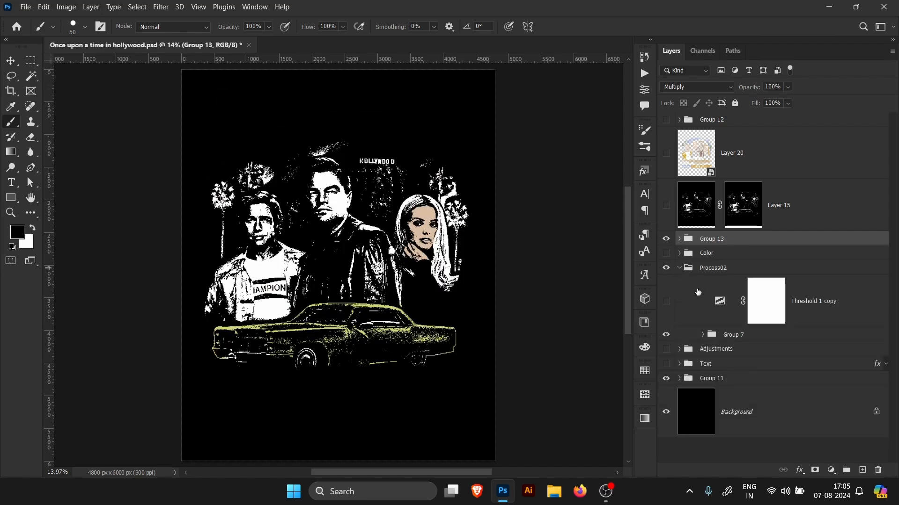
pyautogui.click(668, 240)
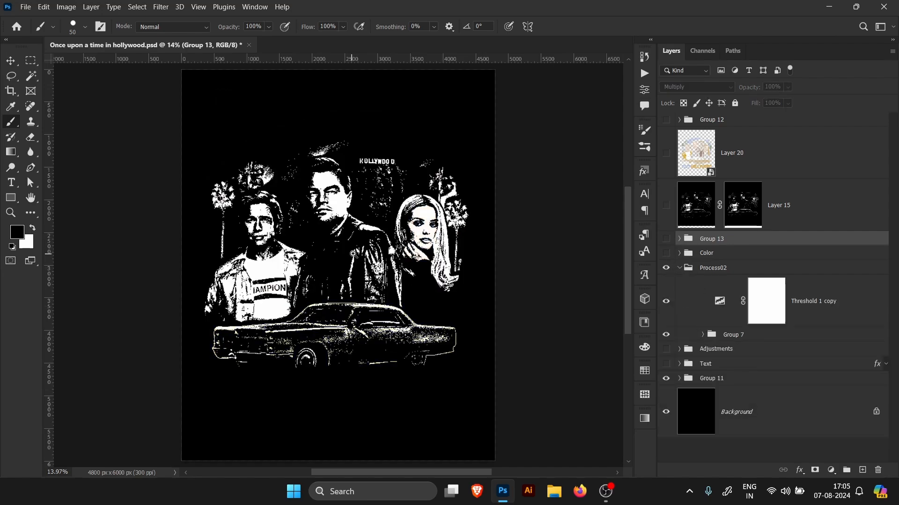
# Step: Hide the Threshold 1 adjustment inside Group 7
pyautogui.scroll(3, 353, 254)
pyautogui.click(702, 335)
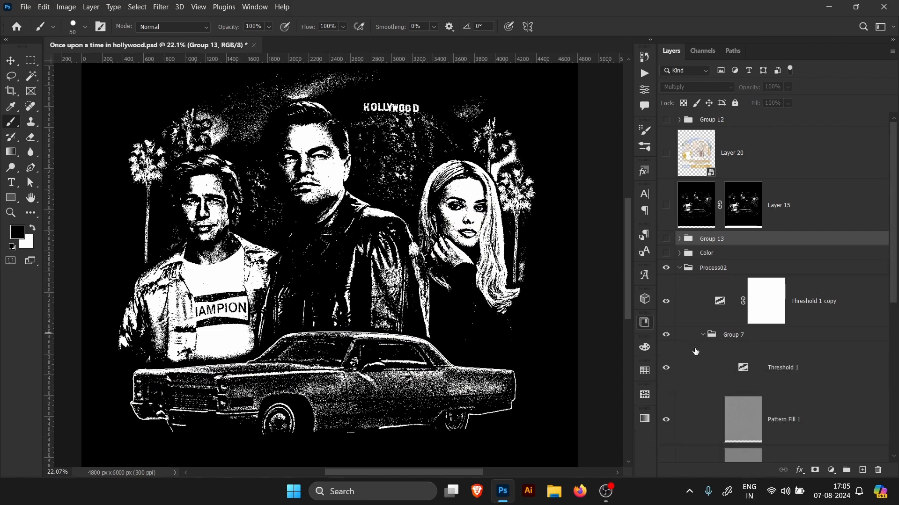
pyautogui.click(665, 369)
pyautogui.click(702, 335)
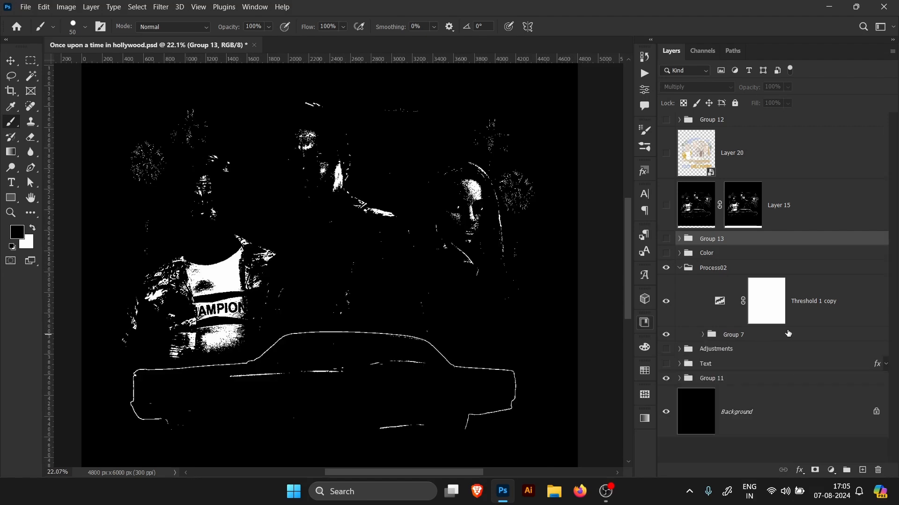
# Step: Set the Threshold 1 copy adjustment's threshold level to 185
pyautogui.click(820, 310)
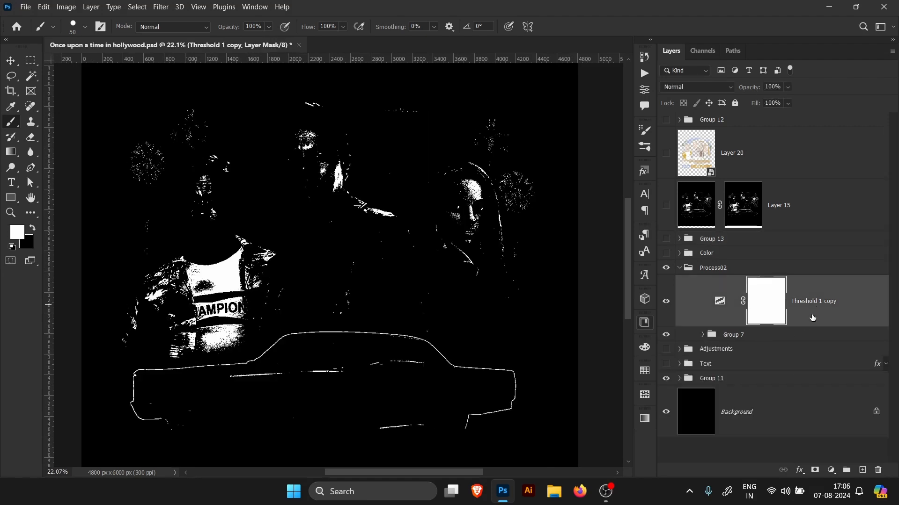
pyautogui.doubleClick(720, 304)
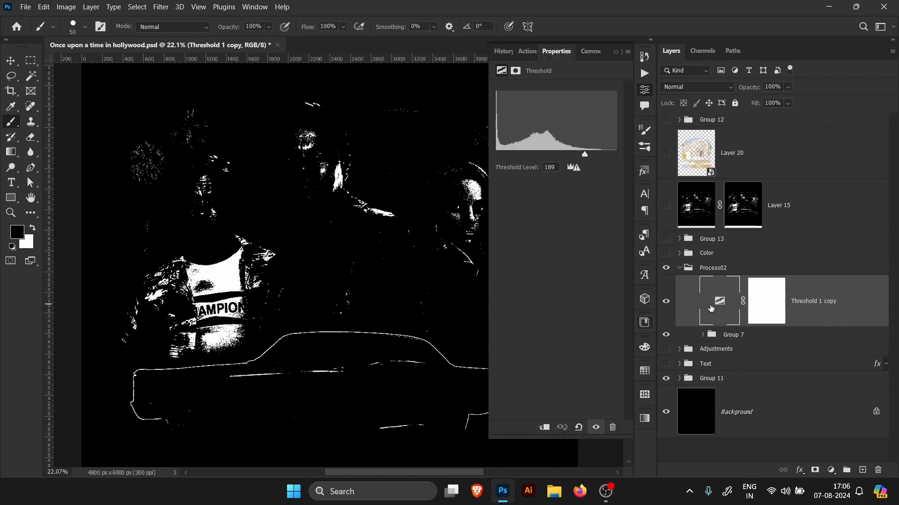
pyautogui.moveTo(585, 157); pyautogui.dragTo(583, 154)
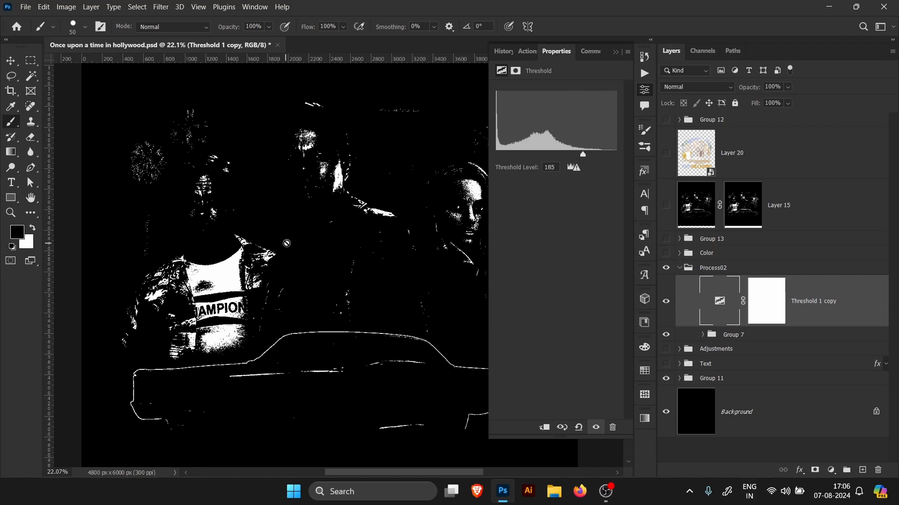
pyautogui.click(616, 52)
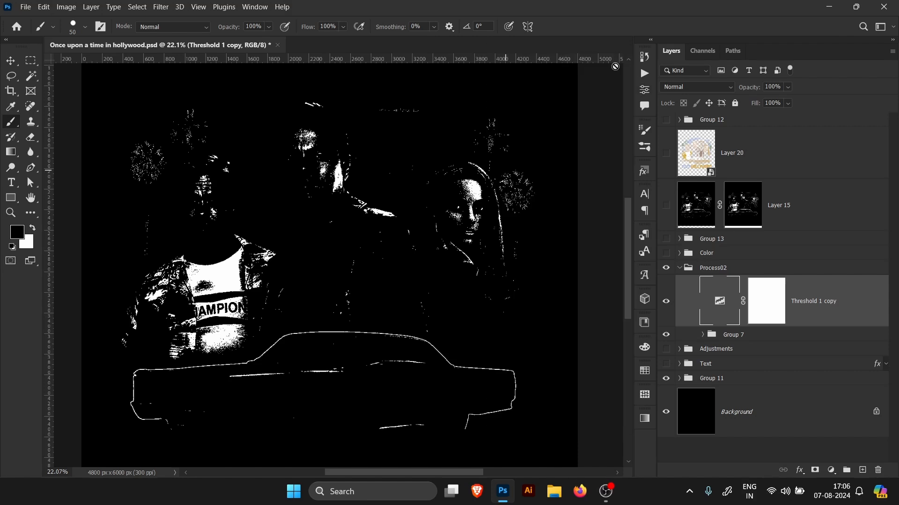
# Step: Select the layers from Process02 down to Group 11 and merge a copy of them into a new layer
pyautogui.click(680, 269)
pyautogui.keyDown('shift'); pyautogui.click(752, 317); pyautogui.keyUp('shift')
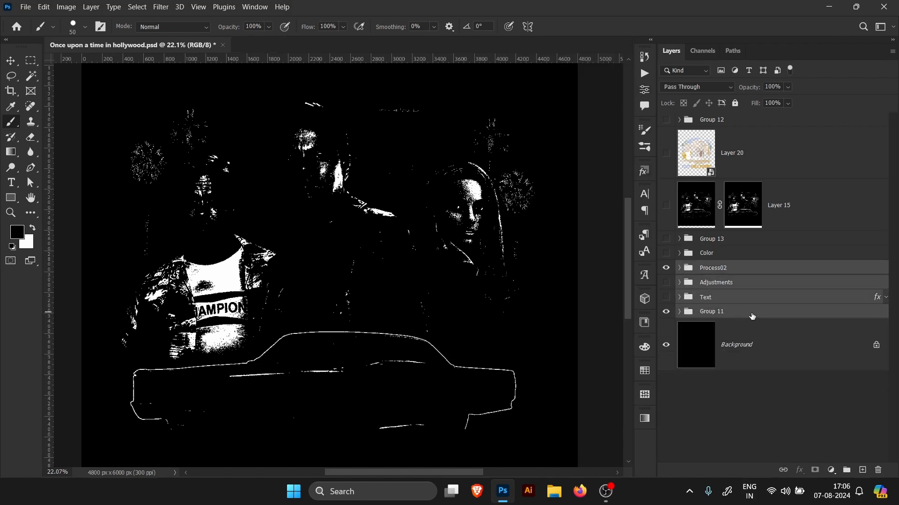
pyautogui.click(739, 317)
pyautogui.keyDown('ctrl'); pyautogui.click(745, 273); pyautogui.keyUp('ctrl')
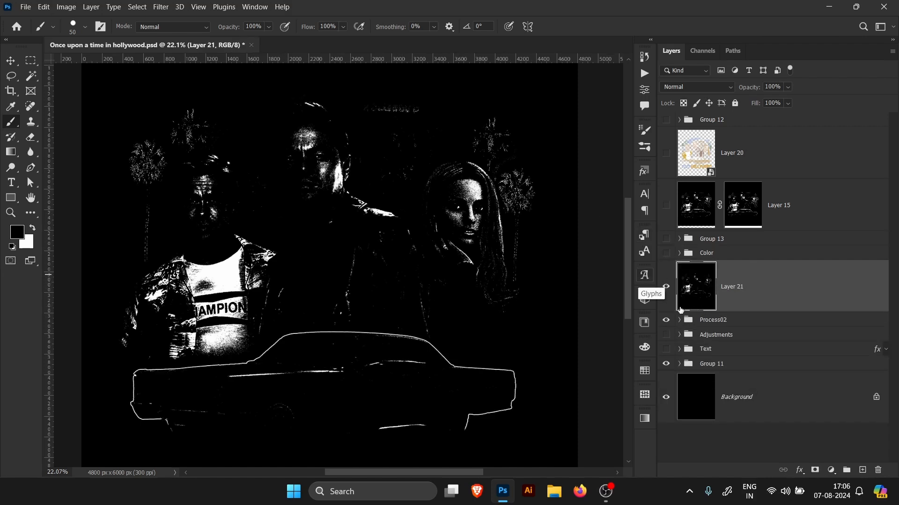
# Step: Mask out the black areas of the merged layer using a Magic Wand selection and an inverted layer mask
pyautogui.click(36, 80)
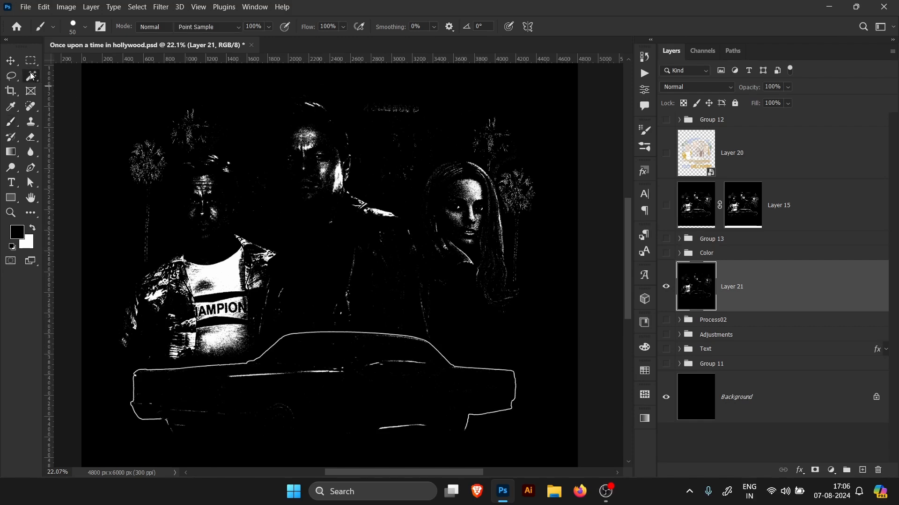
pyautogui.rightClick(32, 79)
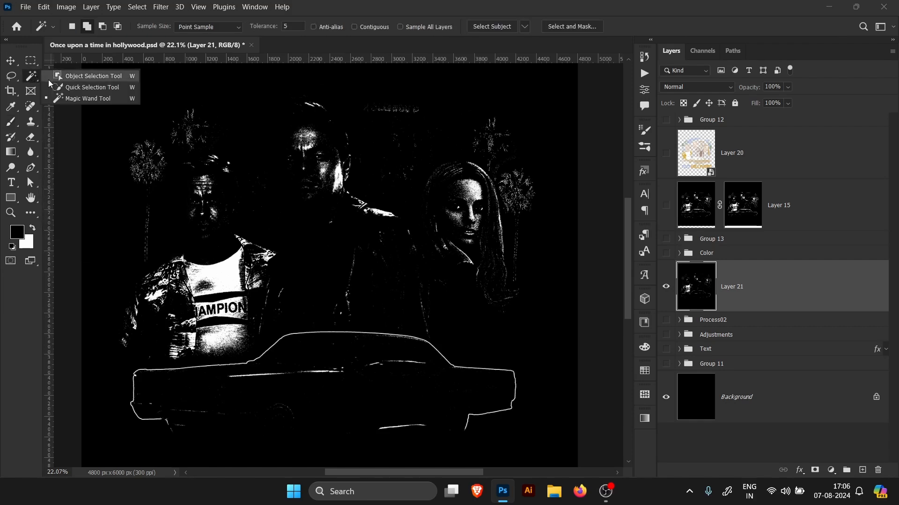
pyautogui.click(86, 99)
pyautogui.click(267, 107)
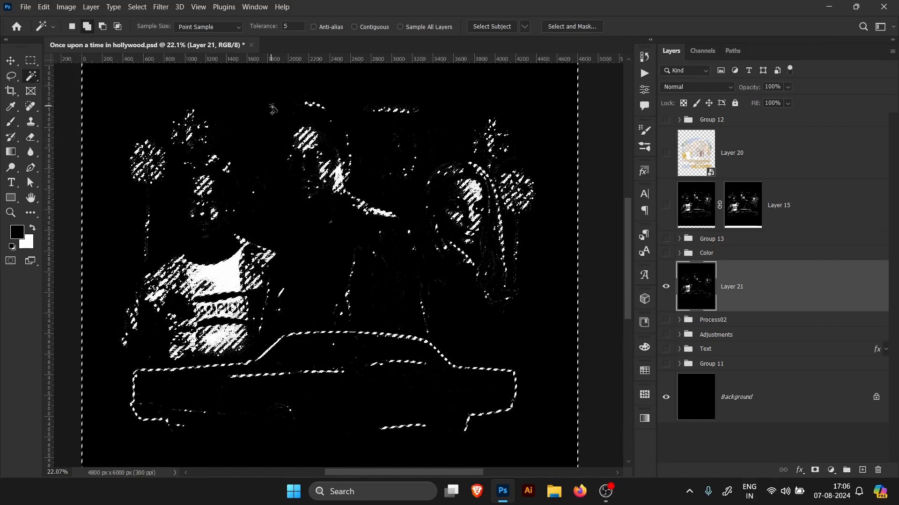
pyautogui.click(815, 469)
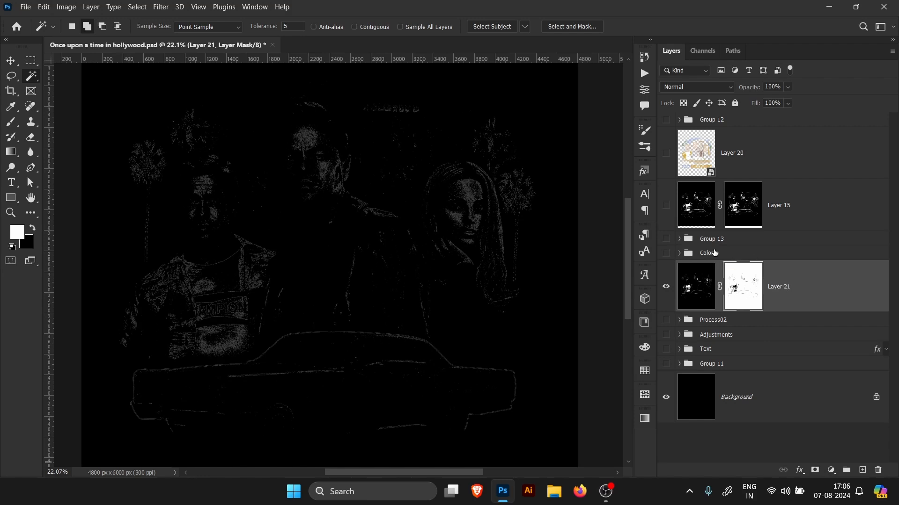
pyautogui.hotkey('ctrl', 'i')
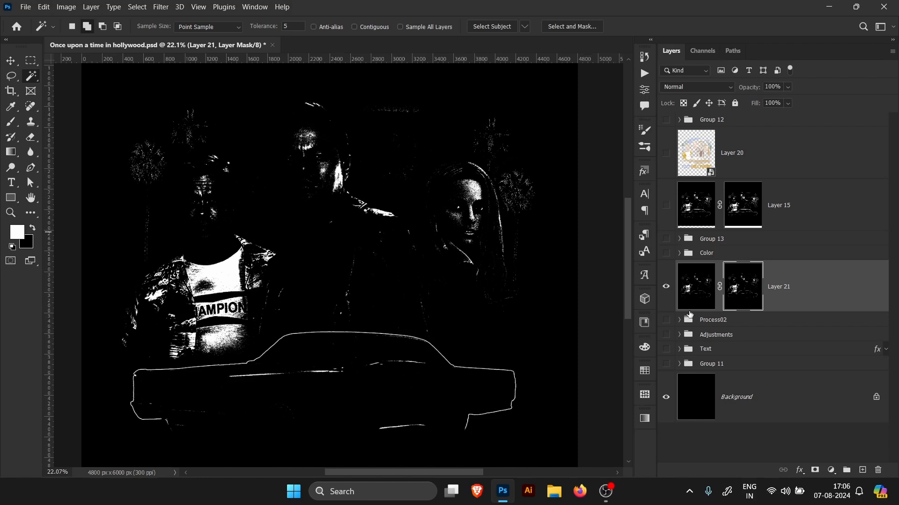
# Step: Move the merged layer above Group 13 and show the Color, Text and Group 11 layers
pyautogui.moveTo(819, 281); pyautogui.dragTo(805, 225)
pyautogui.click(685, 208)
pyautogui.click(665, 305)
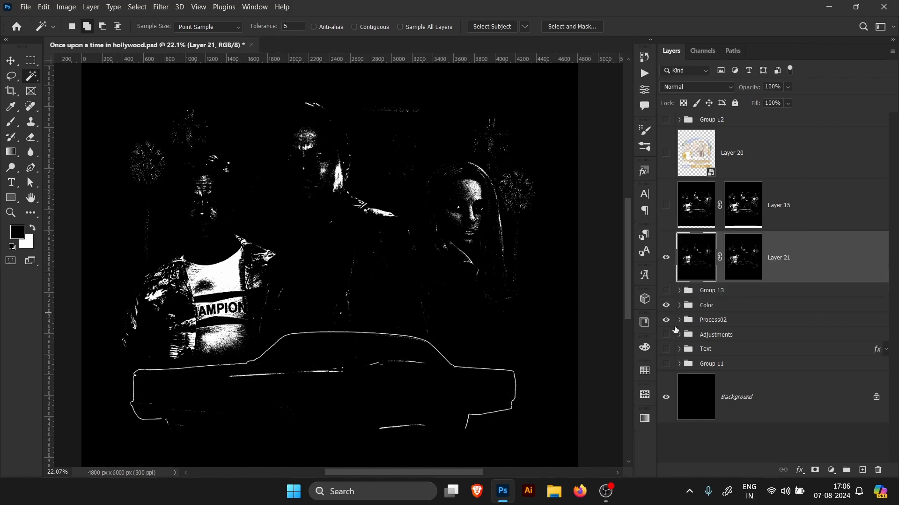
pyautogui.click(679, 320)
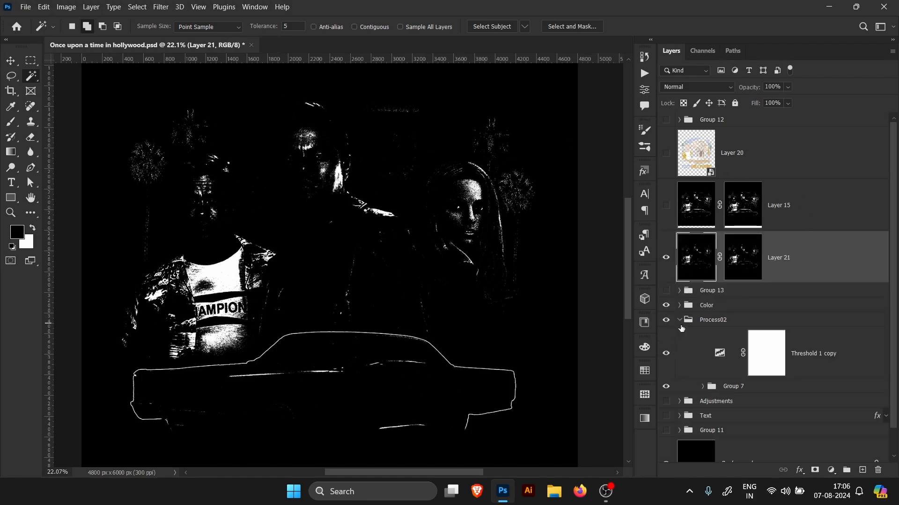
pyautogui.click(702, 387)
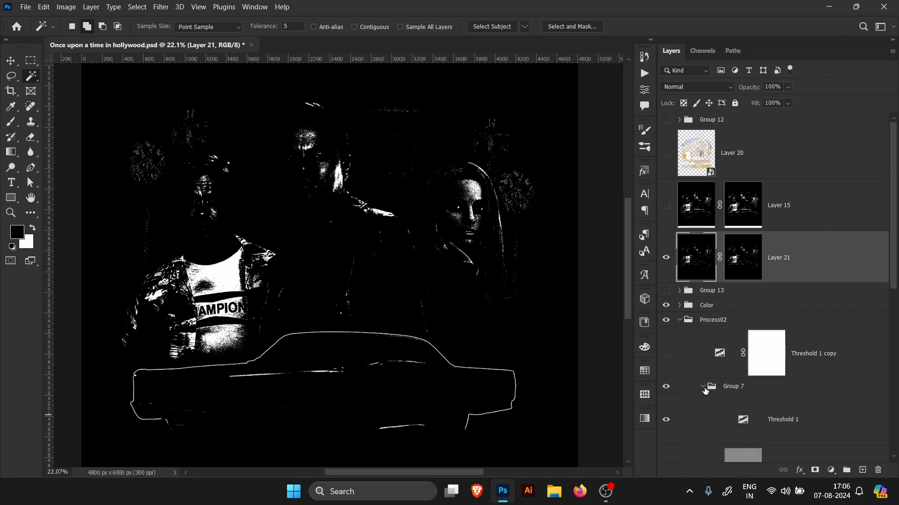
pyautogui.click(830, 354)
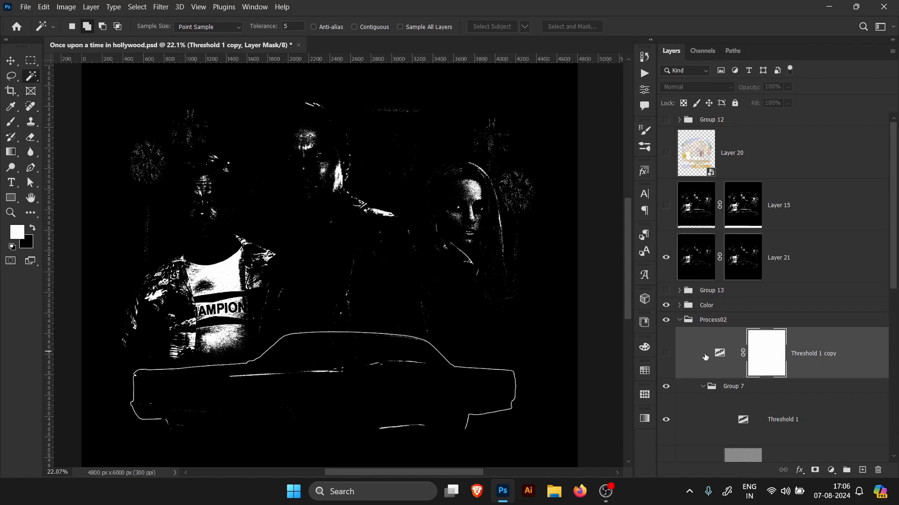
pyautogui.click(704, 387)
pyautogui.click(666, 416)
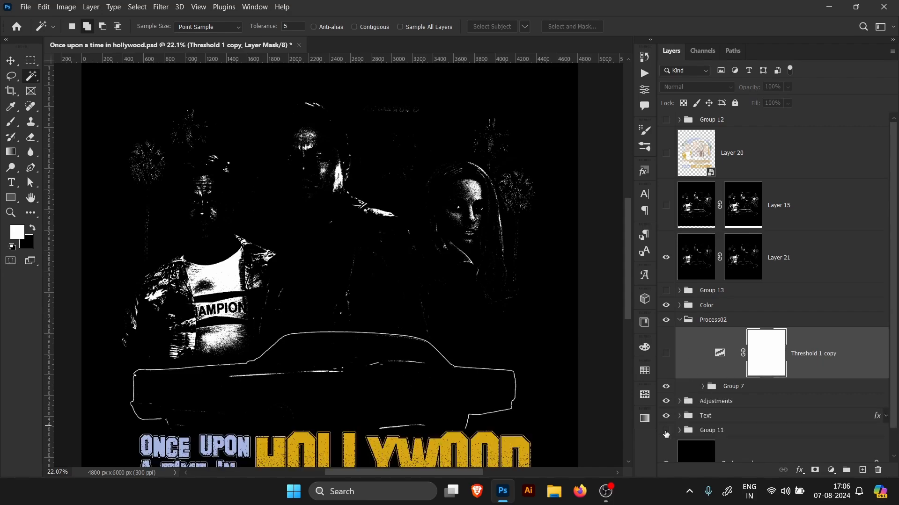
pyautogui.click(666, 430)
# Step: Zoom into the faces and toggle the merged layer's visibility to compare the artwork with and without it
pyautogui.hotkey('ctrl', '0')
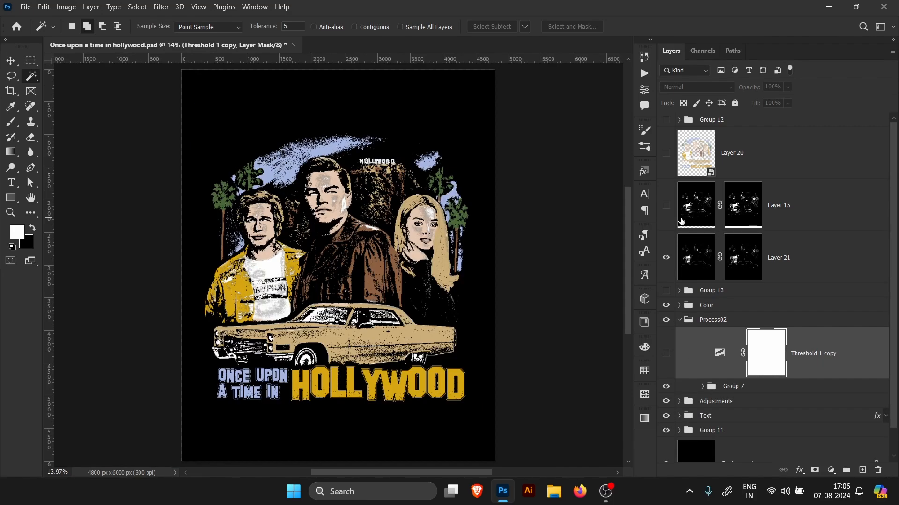
pyautogui.moveTo(366, 189); pyautogui.dragTo(405, 229)
pyautogui.click(668, 262)
pyautogui.click(668, 262)
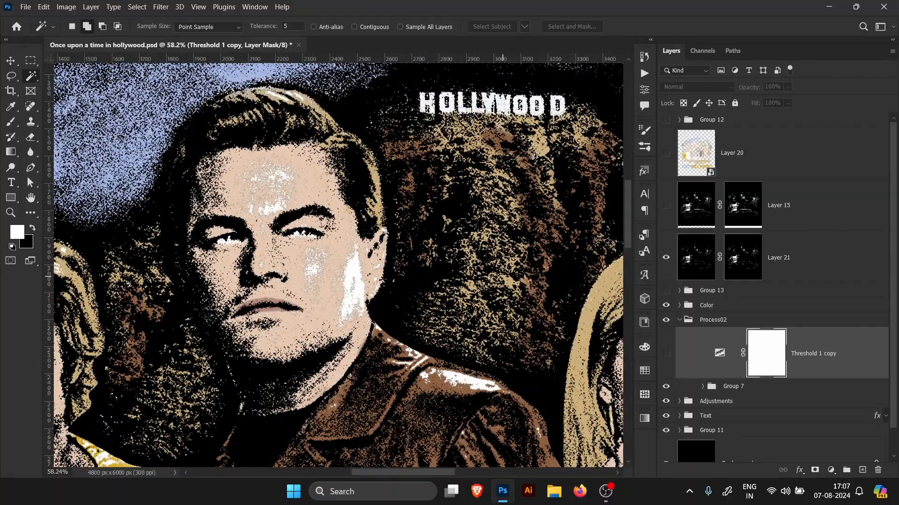
pyautogui.moveTo(415, 289); pyautogui.dragTo(375, 290)
pyautogui.moveTo(374, 290); pyautogui.dragTo(356, 242)
pyautogui.moveTo(222, 351); pyautogui.dragTo(318, 314)
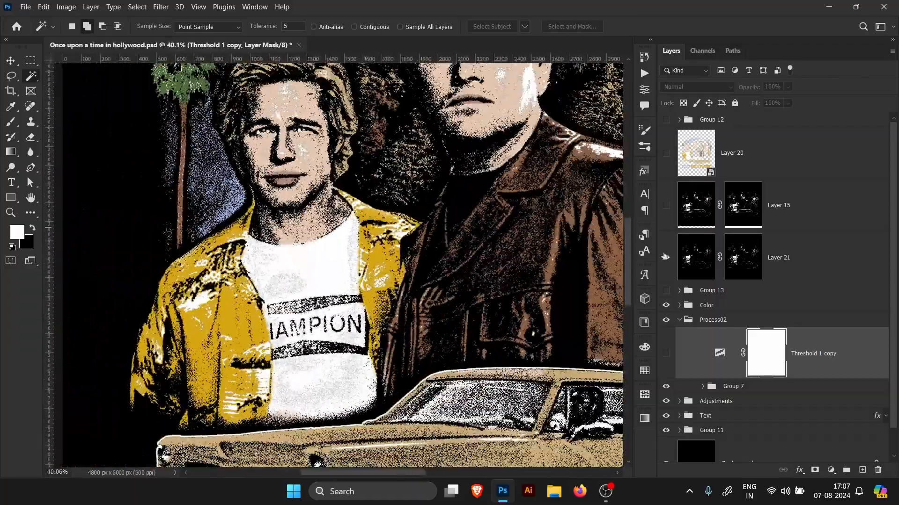
pyautogui.click(666, 258)
pyautogui.click(666, 259)
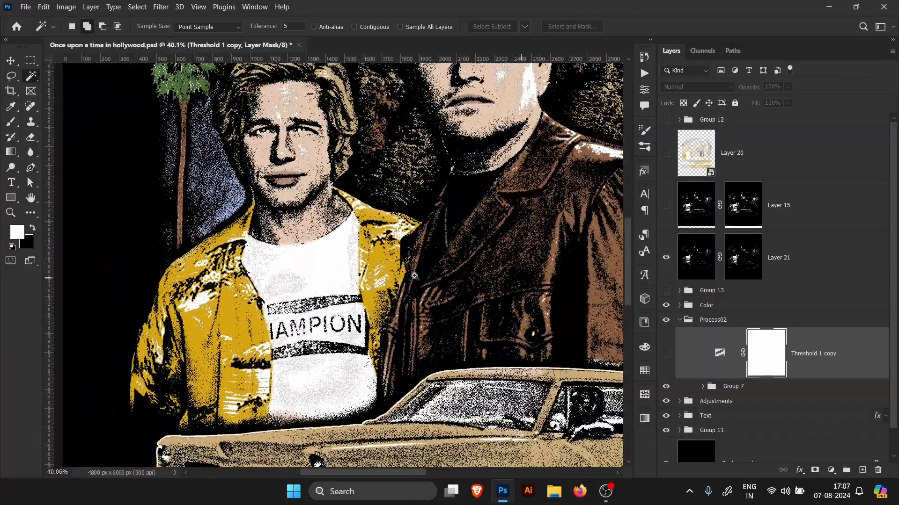
pyautogui.moveTo(407, 276); pyautogui.dragTo(263, 291)
pyautogui.moveTo(508, 287); pyautogui.dragTo(424, 284)
pyautogui.moveTo(531, 179)
pyautogui.mouseDown()
pyautogui.moveTo(579, 188)
pyautogui.moveTo(535, 178)
pyautogui.mouseUp()
pyautogui.moveTo(522, 160); pyautogui.dragTo(520, 208)
pyautogui.moveTo(416, 131); pyautogui.dragTo(446, 143)
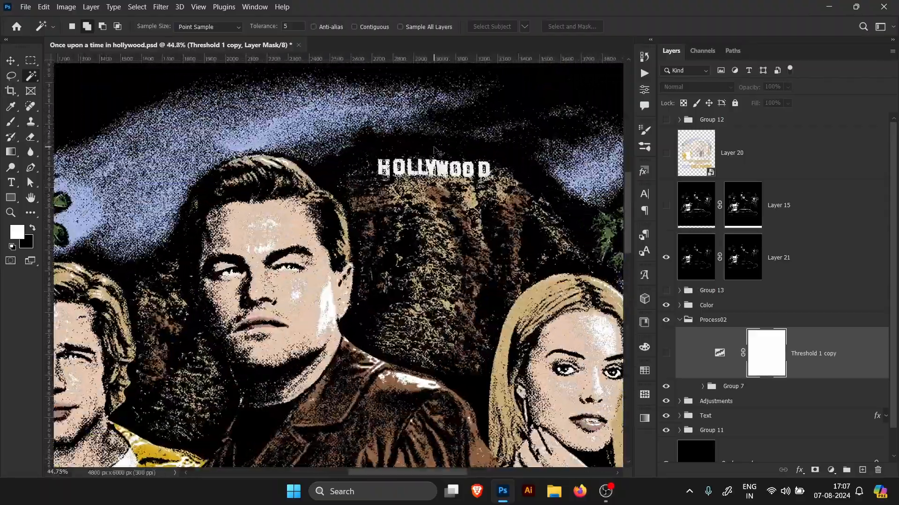
pyautogui.hotkey('ctrl', '0')
# Step: Apply the merged layer's layer mask
pyautogui.click(828, 269)
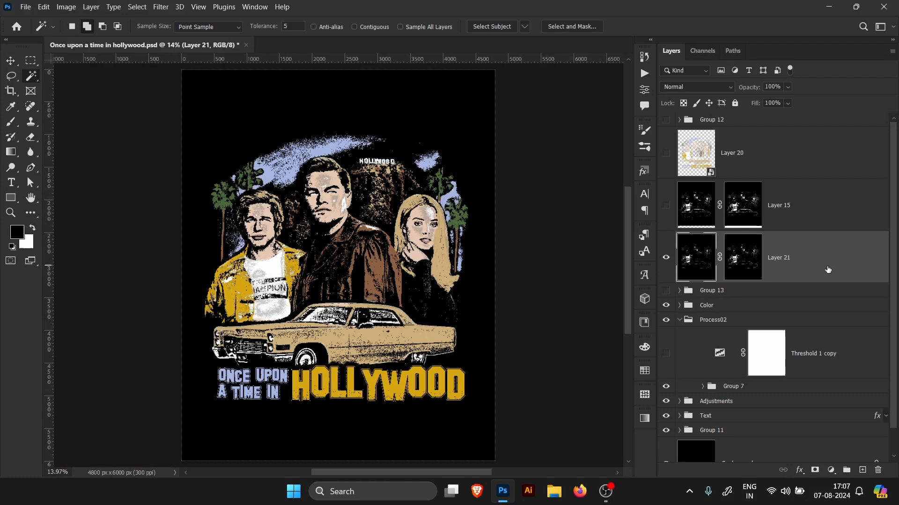
pyautogui.rightClick(747, 270)
pyautogui.click(795, 301)
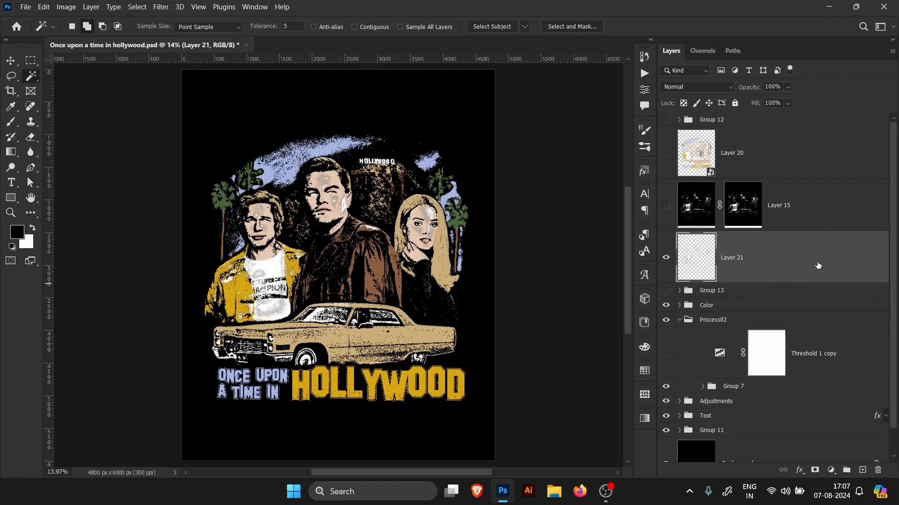
# Step: Add a Color Overlay effect to the merged layer with Screen blend mode
pyautogui.doubleClick(733, 273)
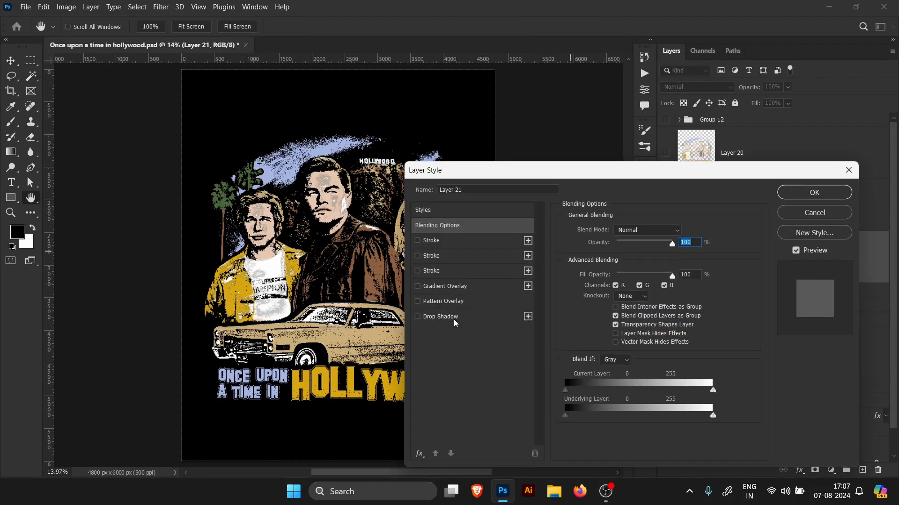
pyautogui.click(421, 455)
pyautogui.click(466, 373)
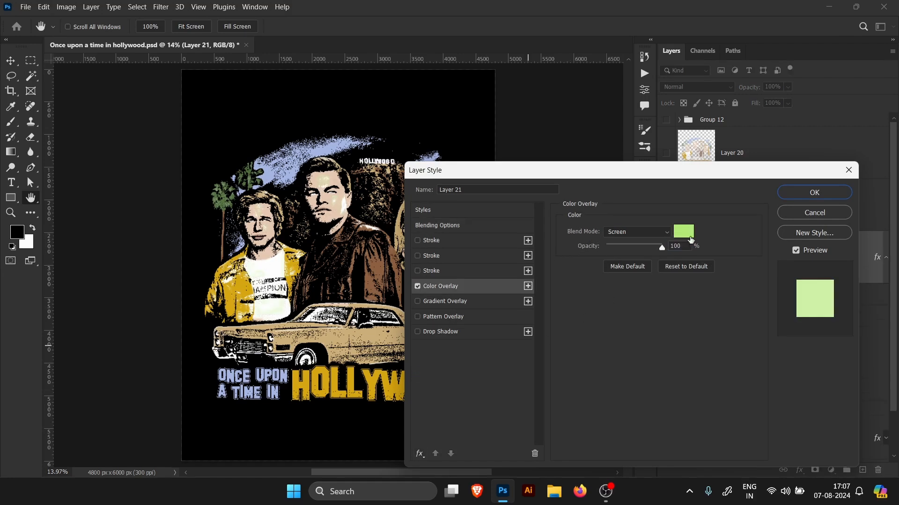
pyautogui.click(634, 234)
pyautogui.click(618, 190)
# Step: Set the overlay color to #ebecd0 and confirm the layer style
pyautogui.click(683, 231)
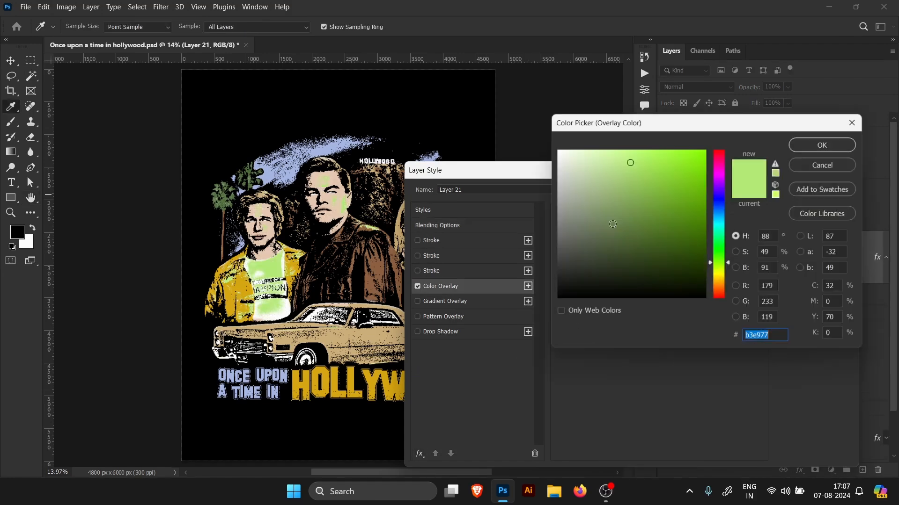
pyautogui.click(579, 182)
pyautogui.write('ededed')
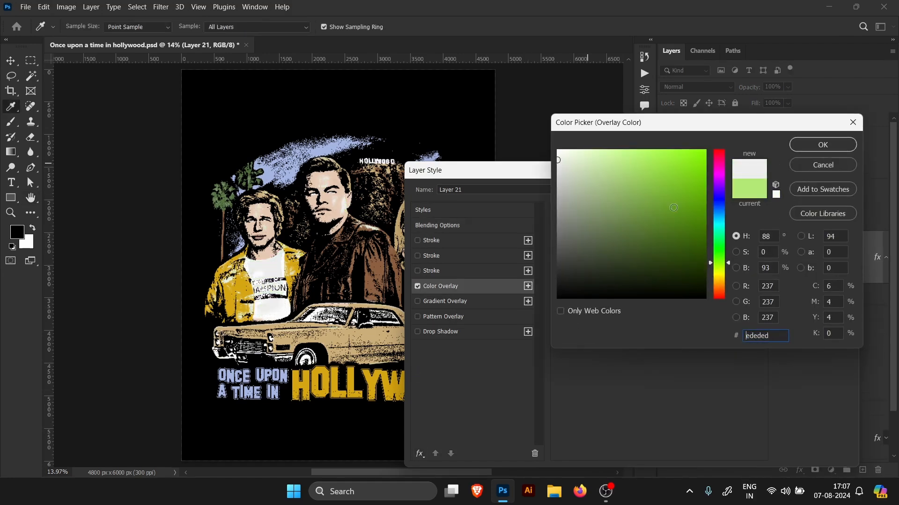
pyautogui.moveTo(728, 270); pyautogui.dragTo(728, 273)
pyautogui.click(568, 158)
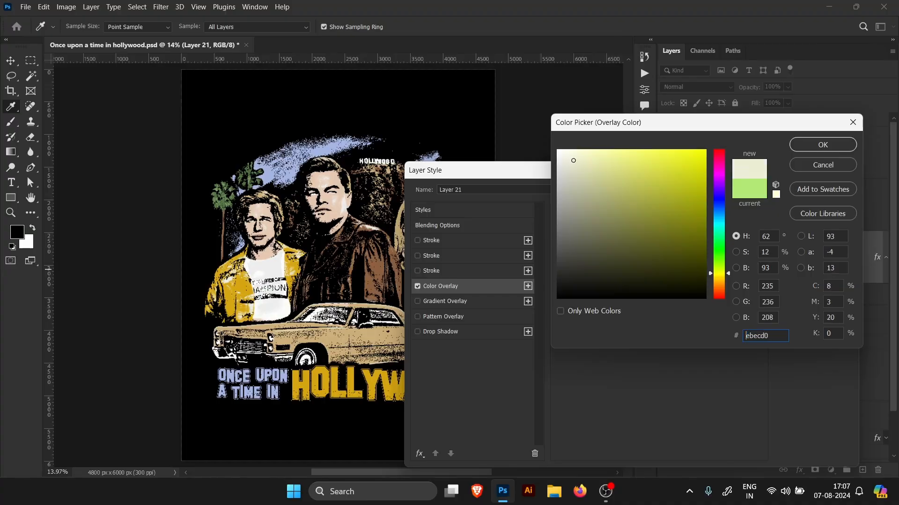
pyautogui.click(822, 144)
pyautogui.click(786, 191)
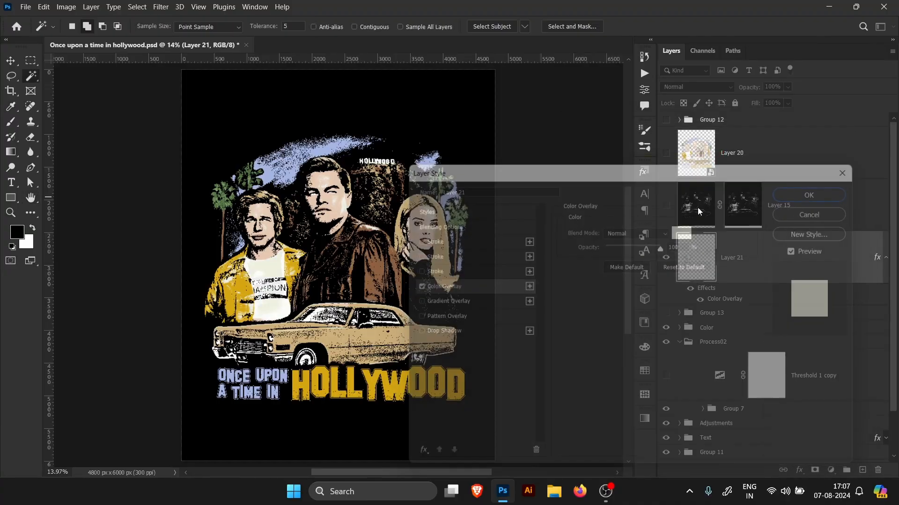
# Step: Reopen the merged layer's Color Overlay and change the overlay color to a very pale cream near #fff9e5, confirming both dialogs
pyautogui.scroll(5, 443, 184)
pyautogui.moveTo(443, 184); pyautogui.dragTo(407, 184)
pyautogui.moveTo(583, 278); pyautogui.dragTo(485, 264)
pyautogui.doubleClick(684, 286)
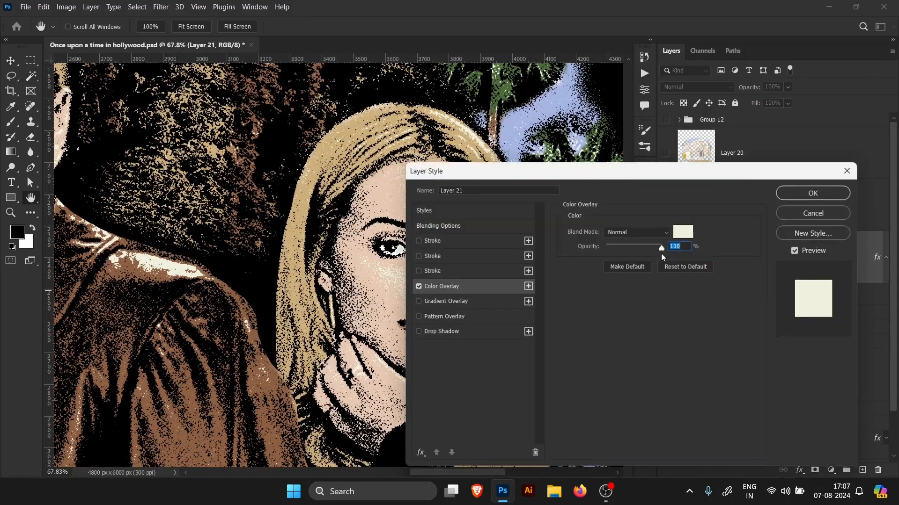
pyautogui.moveTo(724, 177); pyautogui.dragTo(827, 176)
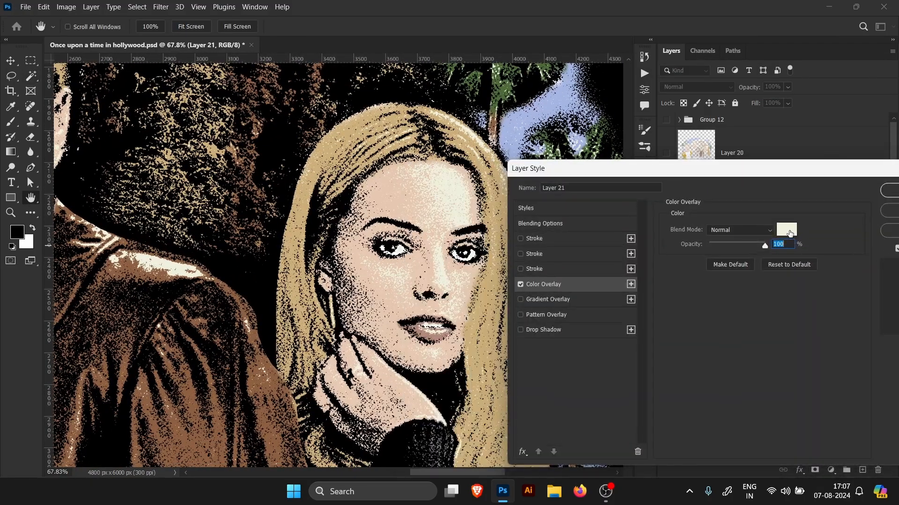
pyautogui.click(790, 231)
pyautogui.moveTo(719, 273); pyautogui.dragTo(719, 280)
pyautogui.click(582, 173)
pyautogui.click(597, 174)
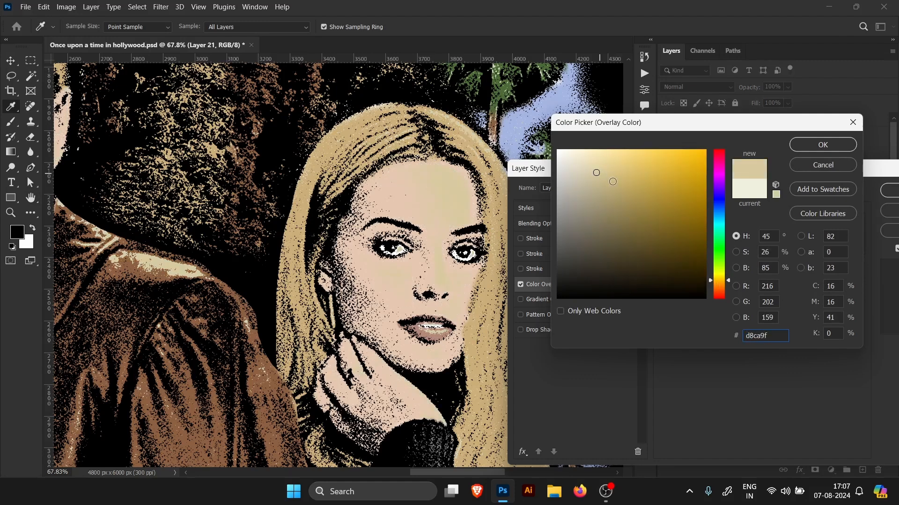
pyautogui.click(631, 200)
pyautogui.click(588, 215)
pyautogui.click(578, 169)
pyautogui.click(564, 165)
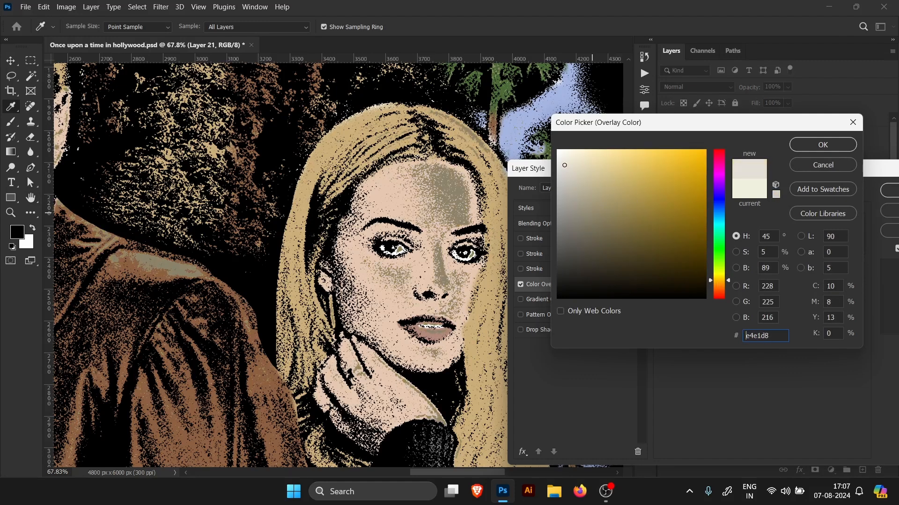
pyautogui.click(572, 150)
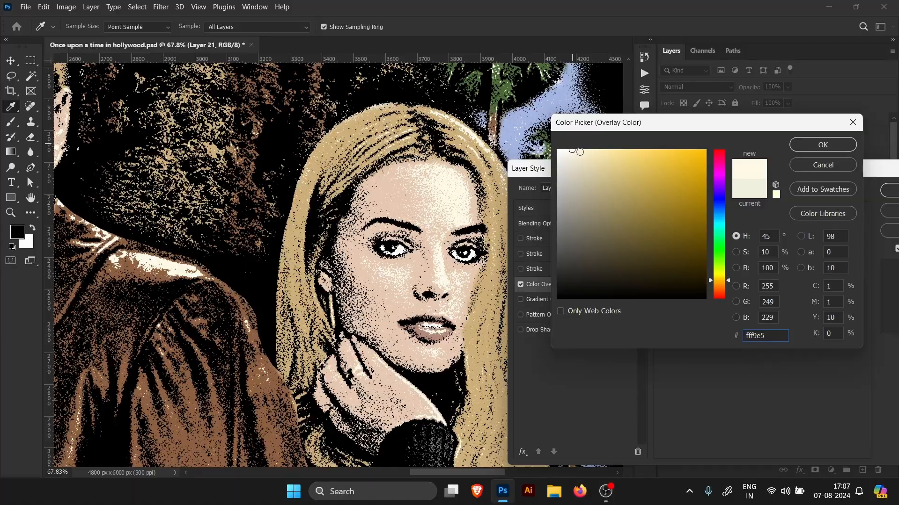
pyautogui.click(566, 150)
pyautogui.click(812, 149)
pyautogui.click(891, 191)
# Step: Collapse Layer 21's effects list and the Process02 group in the Layers panel
pyautogui.moveTo(535, 222); pyautogui.dragTo(603, 218)
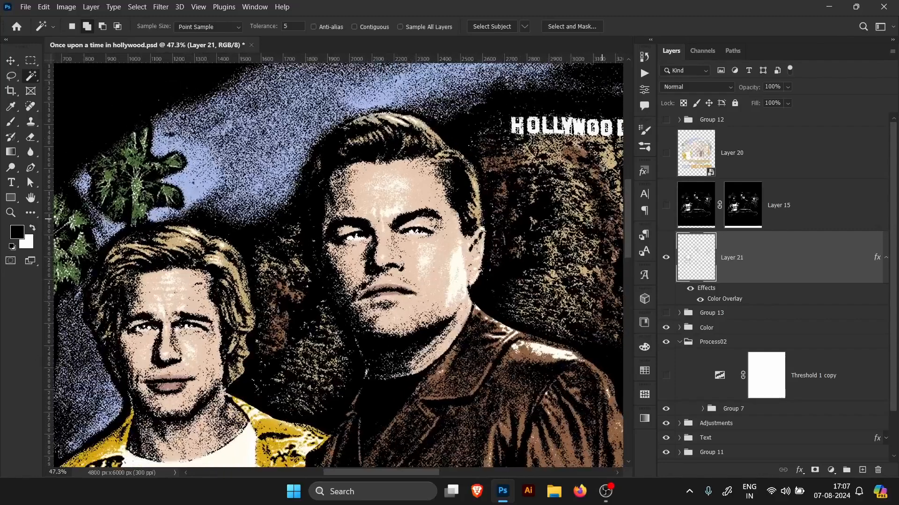
pyautogui.click(886, 258)
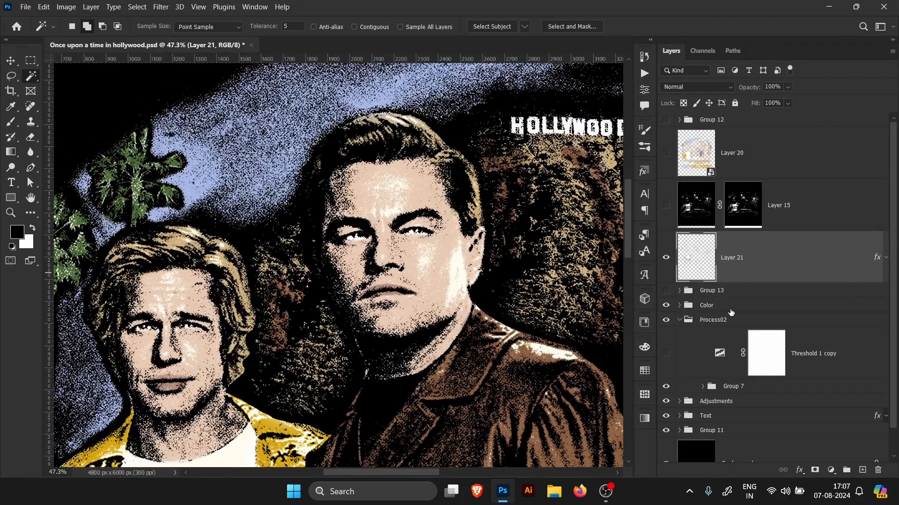
pyautogui.click(721, 308)
pyautogui.click(679, 322)
pyautogui.click(735, 365)
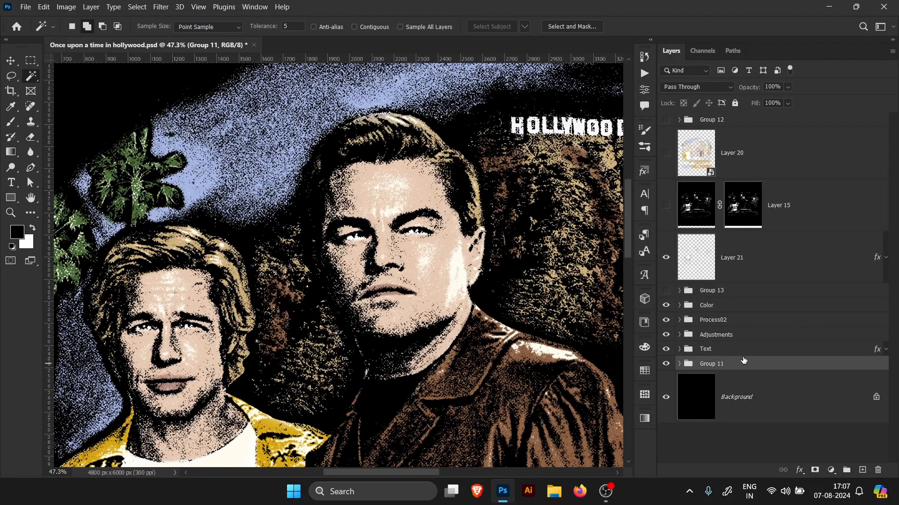
# Step: Stamp all visible layers into a new merged layer above Layer 21 and inspect the whole poster
pyautogui.keyDown('shift'); pyautogui.click(751, 278); pyautogui.keyUp('shift')
pyautogui.hotkey('ctrl', '0')
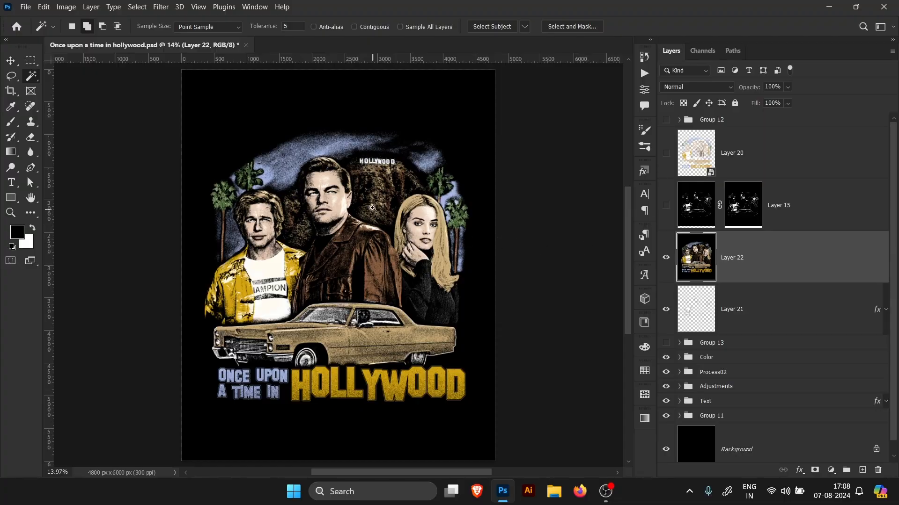
pyautogui.scroll(3, 379, 175)
pyautogui.scroll(-3, 398, 179)
pyautogui.scroll(3, 340, 185)
pyautogui.scroll(-1, 337, 196)
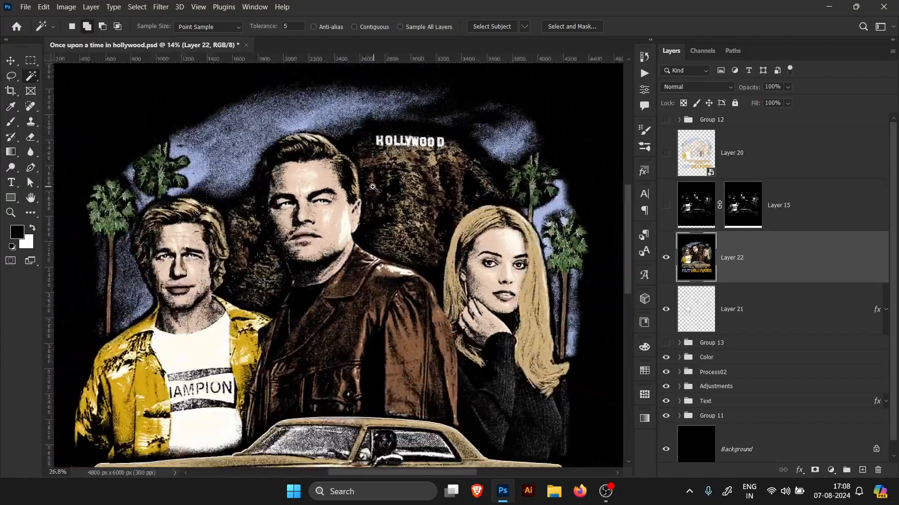
pyautogui.scroll(-2, 339, 209)
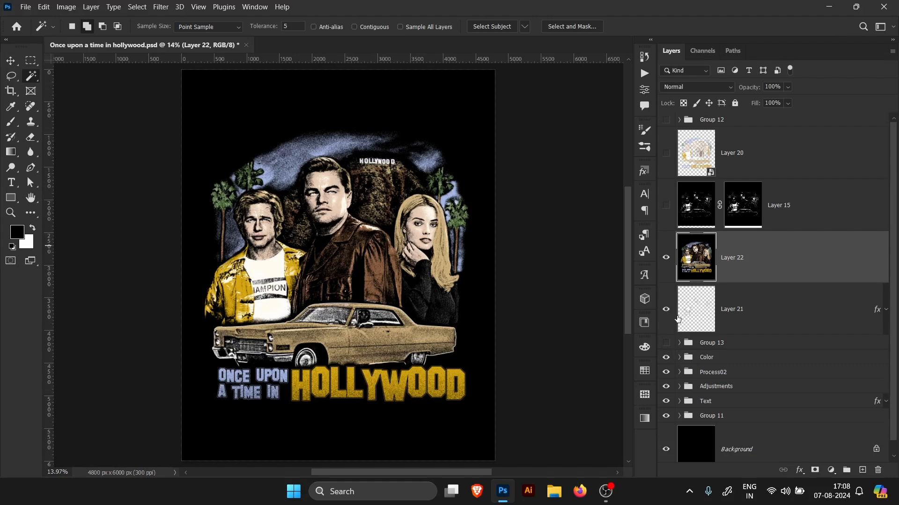
# Step: Hide the layers beneath the merged layer and use Color Range on Shadows, fuzziness 0, range 0, inverted, to select everything except black
pyautogui.moveTo(666, 310); pyautogui.dragTo(668, 424)
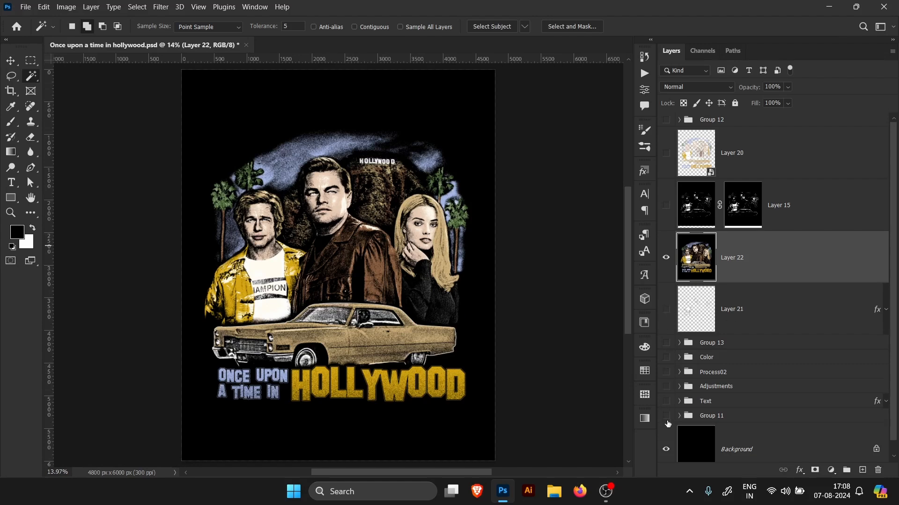
pyautogui.click(137, 6)
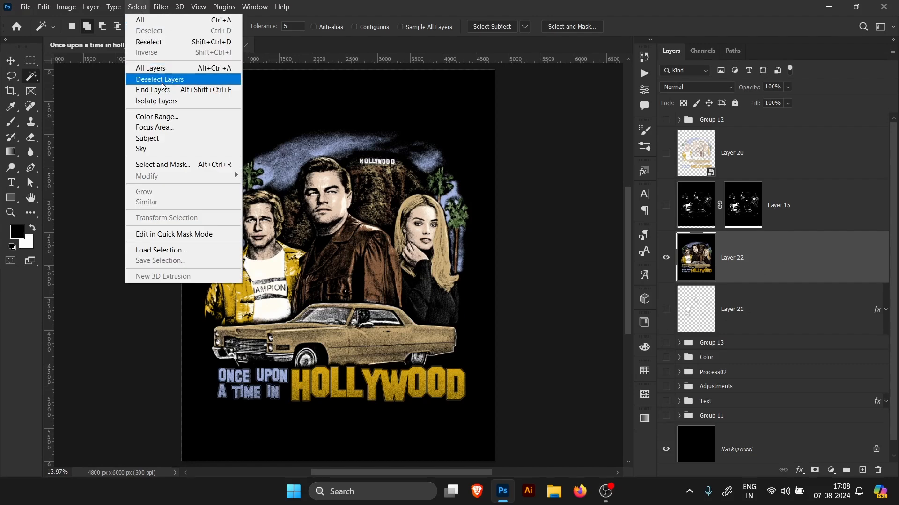
pyautogui.click(173, 117)
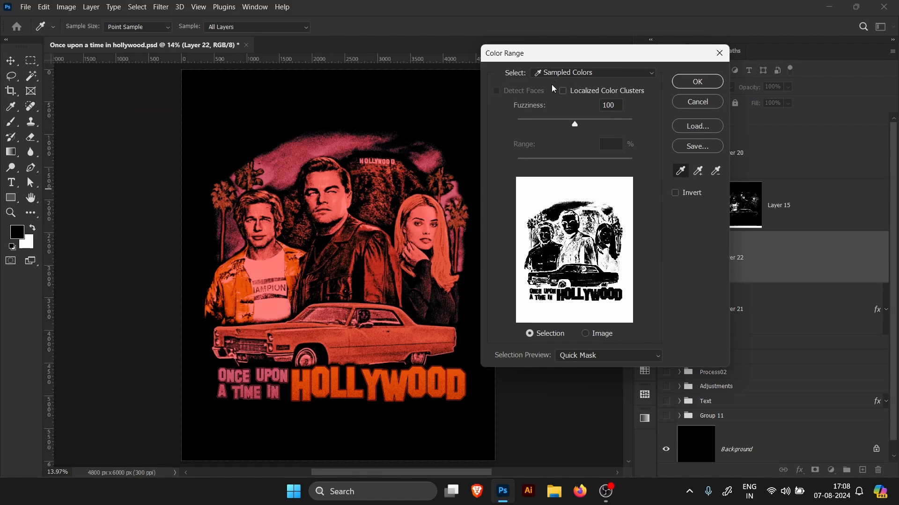
pyautogui.click(570, 74)
pyautogui.click(562, 192)
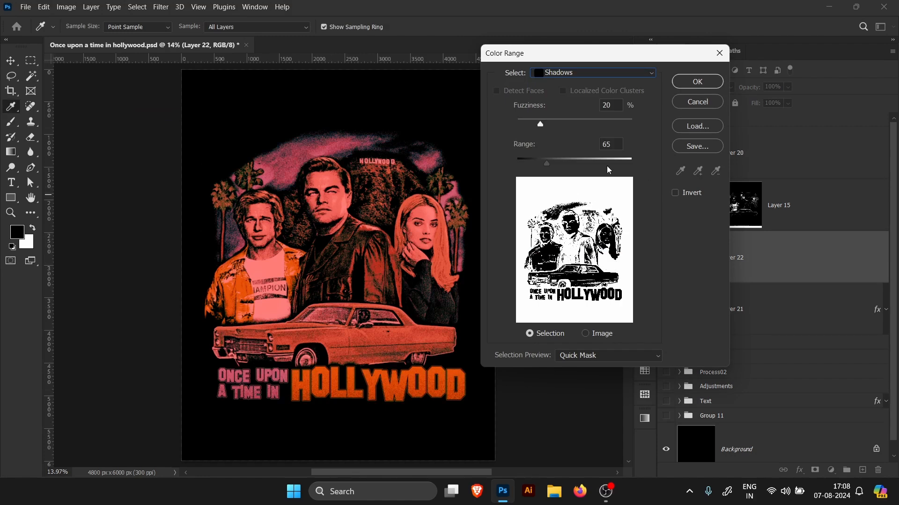
pyautogui.moveTo(540, 125); pyautogui.dragTo(491, 162)
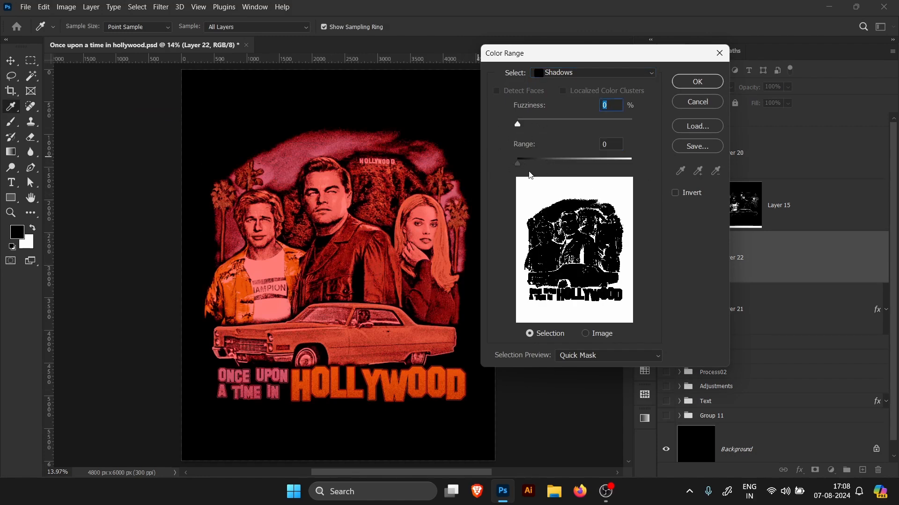
pyautogui.click(675, 194)
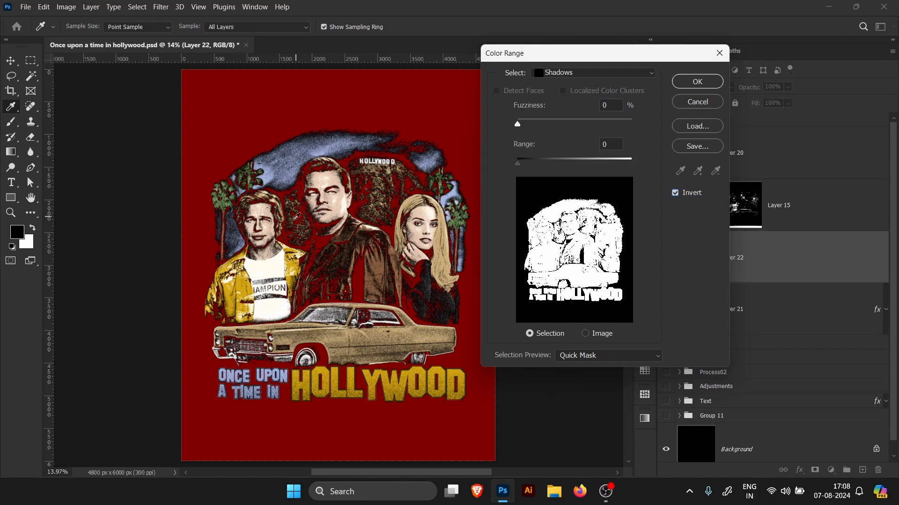
pyautogui.click(586, 333)
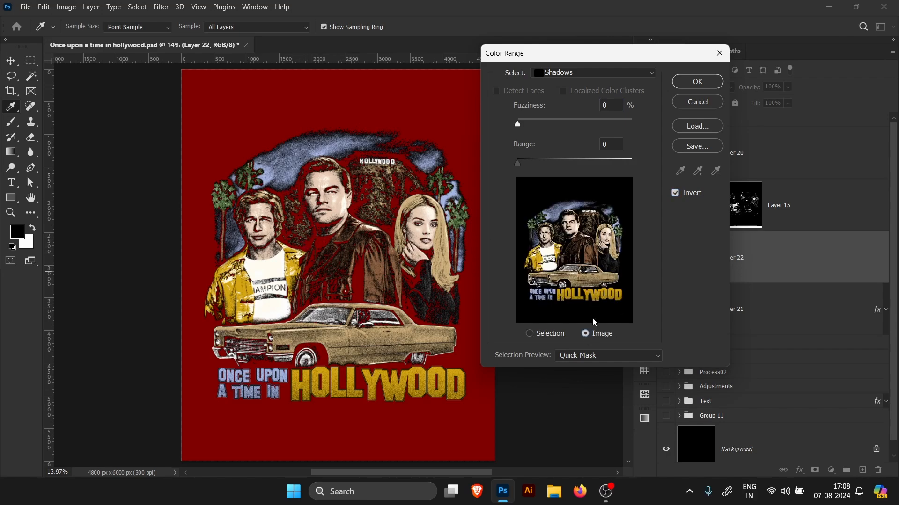
pyautogui.click(697, 82)
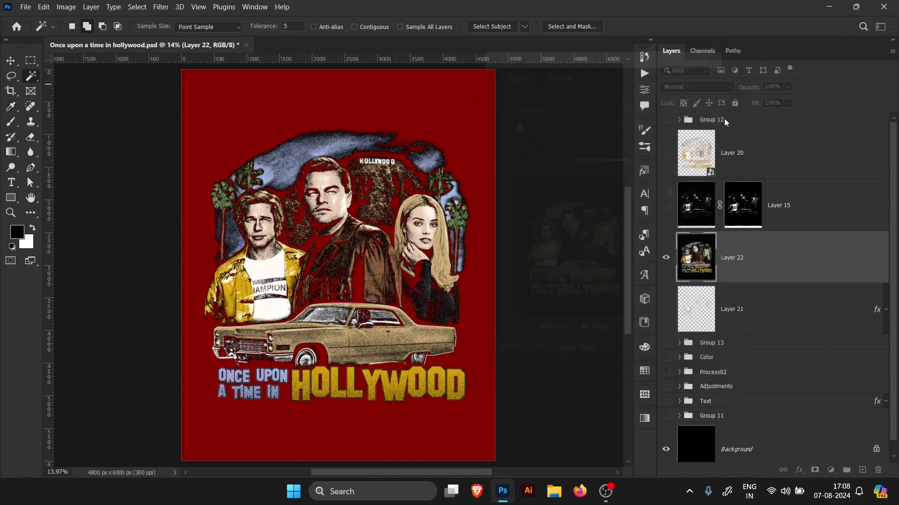
# Step: Mask the merged layer with the selection, then hide and reshow the Background to check the knocked-out black
pyautogui.click(814, 471)
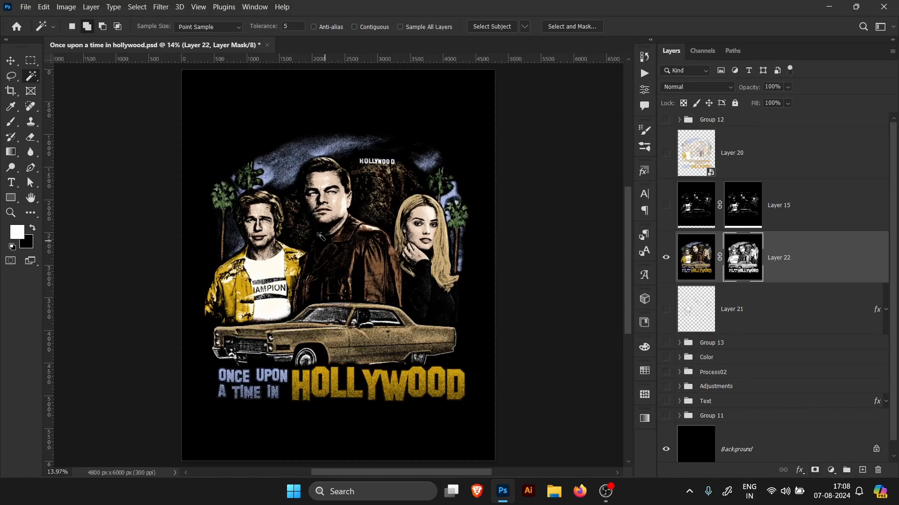
pyautogui.click(665, 449)
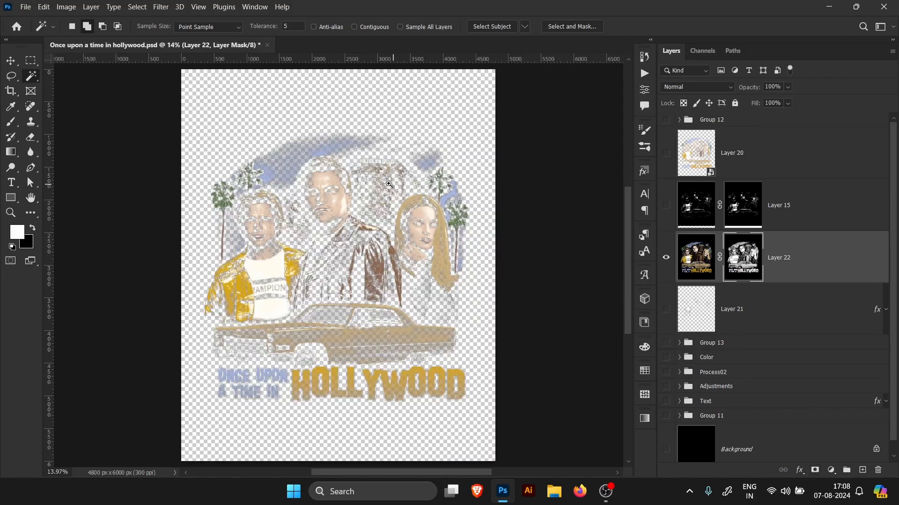
pyautogui.scroll(6, 371, 178)
pyautogui.hotkey('ctrl', '0')
pyautogui.scroll(6, 417, 218)
pyautogui.hotkey('ctrl', '0')
pyautogui.click(665, 449)
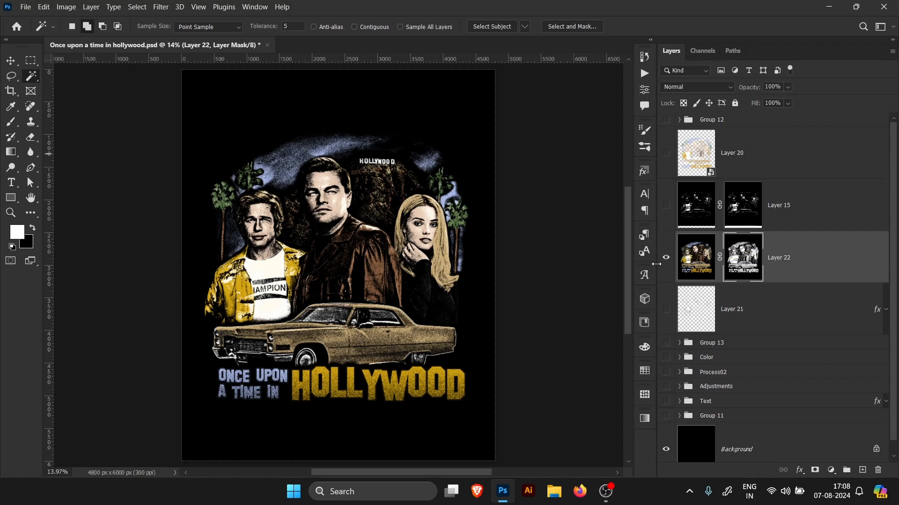
# Step: Save the document and switch to the finished poster preview
pyautogui.hotkey('ctrl', 's')
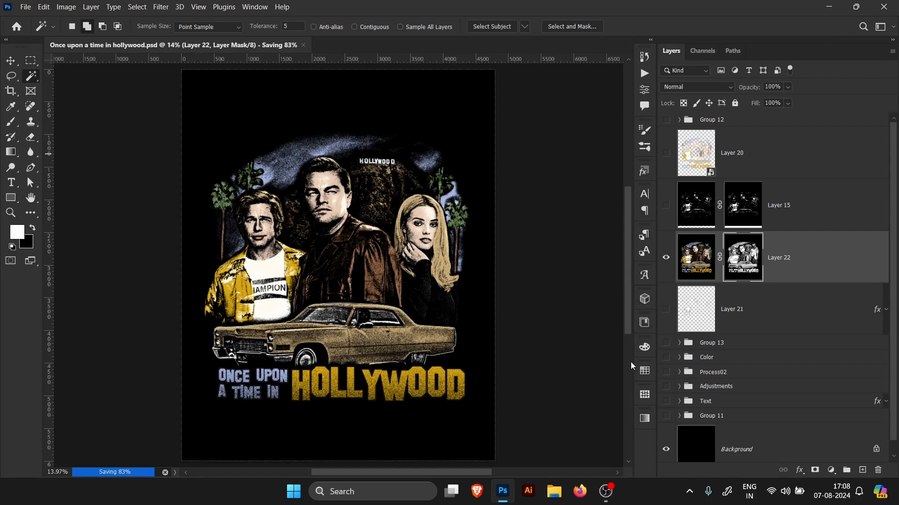
pyautogui.hotkey('alt', 'Tab')
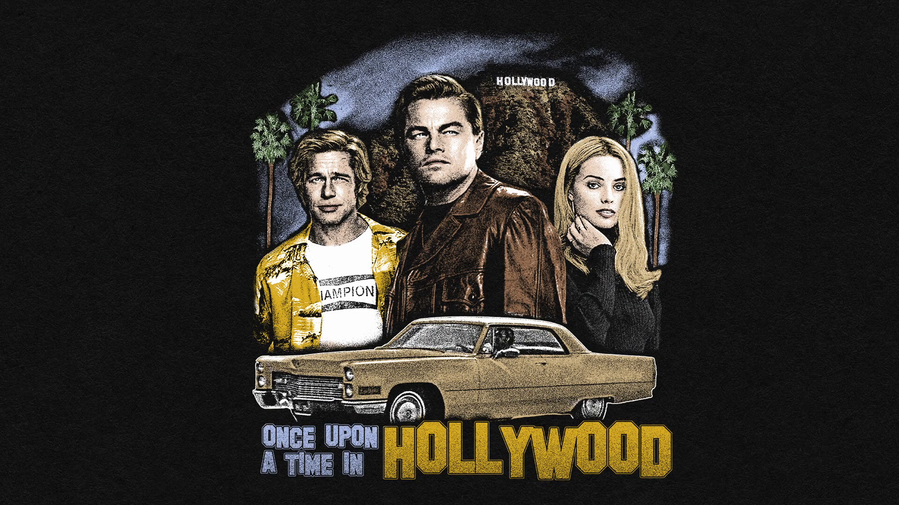